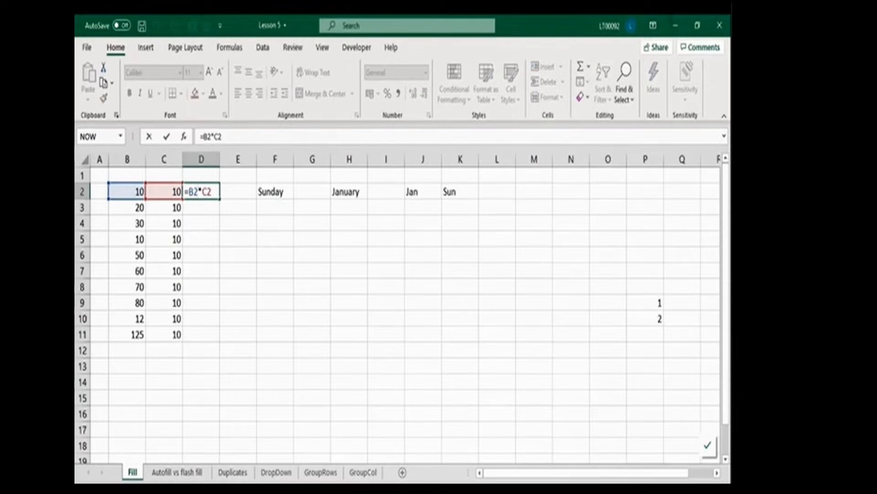
Step: Commit the formula =B2*C2 in D2, fill it down to D11, and check the copied formula in D11
key("ctrl+Return")
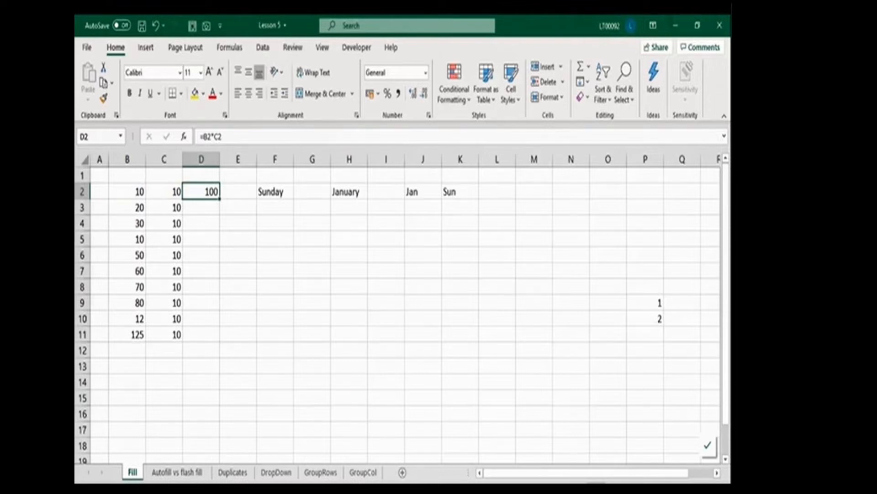
left_click_drag(220, 199, 219, 342)
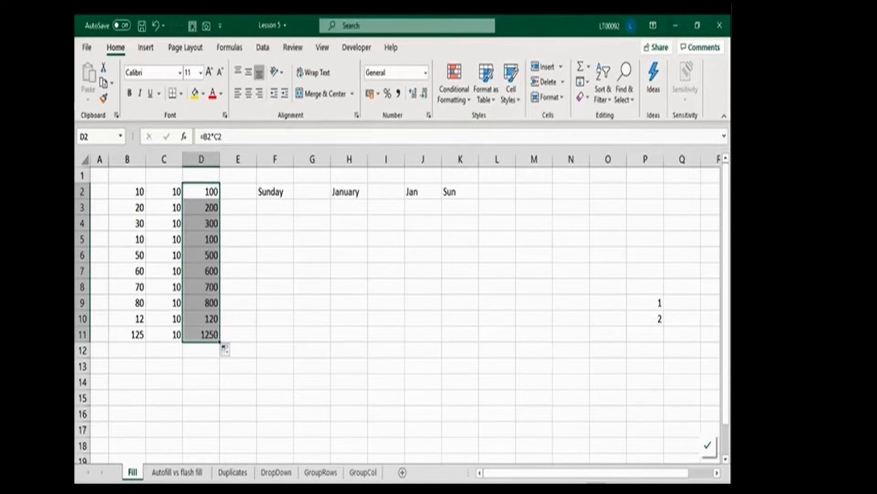
left_click(206, 334)
double_click(206, 334)
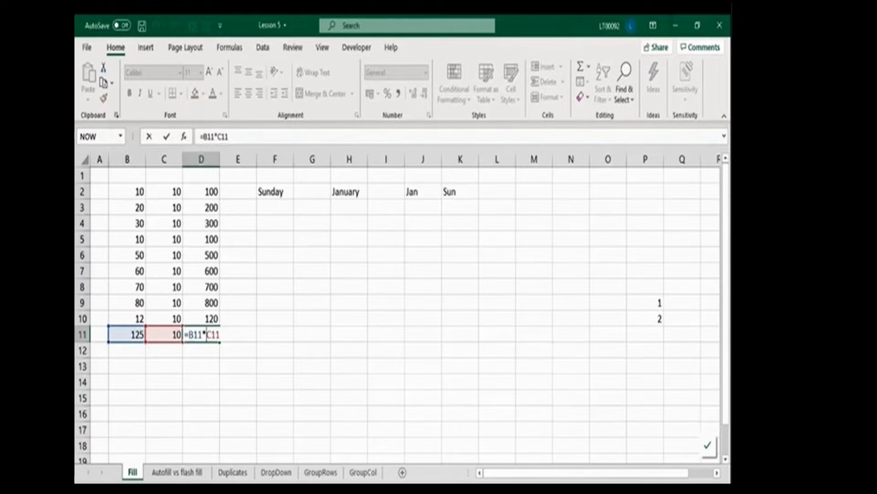
key("ctrl+Return")
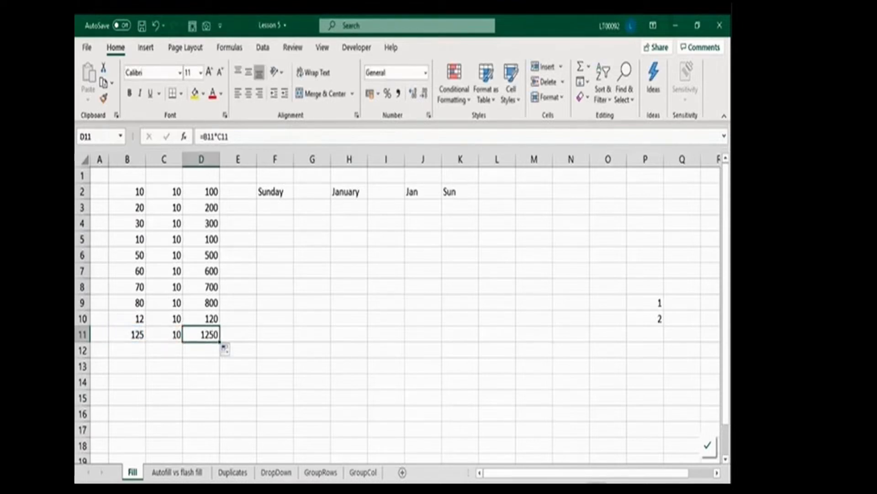
Step: Fill the weekday series from Sunday in F2 down to F8 and the month series from January in H2 down to H13
left_click(275, 191)
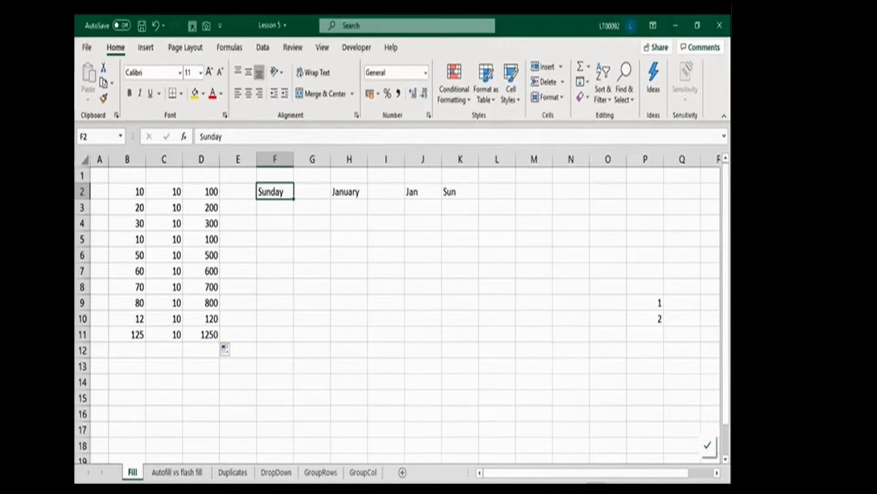
left_click_drag(294, 199, 294, 293)
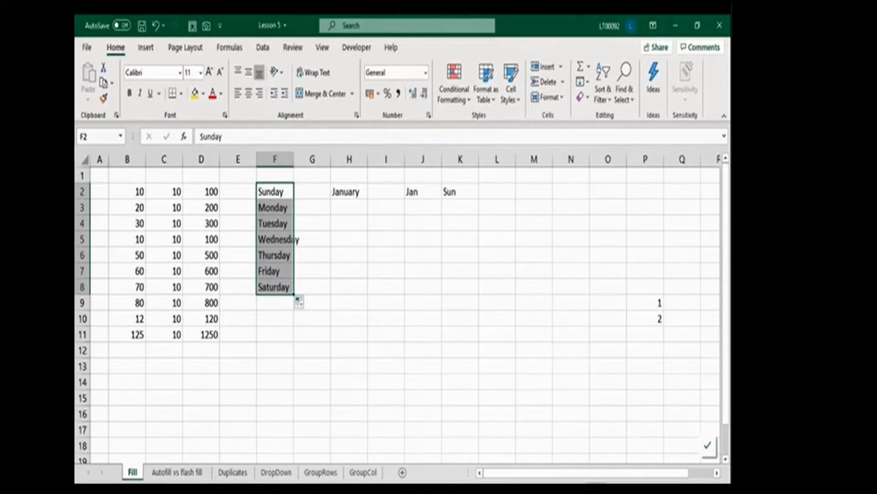
left_click(349, 191)
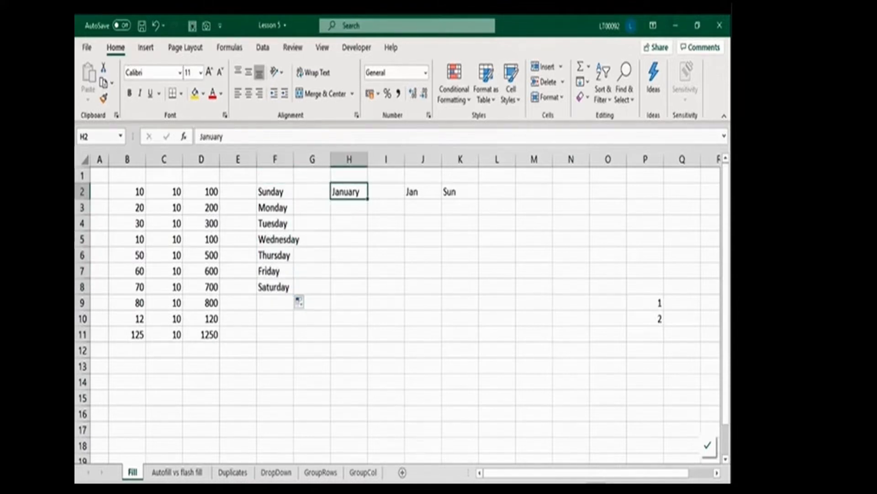
left_click_drag(368, 198, 369, 373)
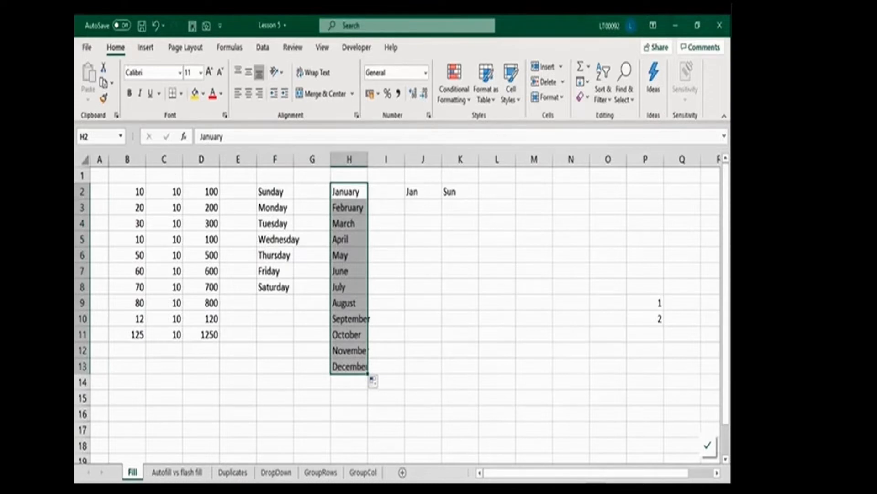
Step: Fill the abbreviated month and weekday series together from J2:K2 down to row 13
left_click_drag(421, 192, 459, 192)
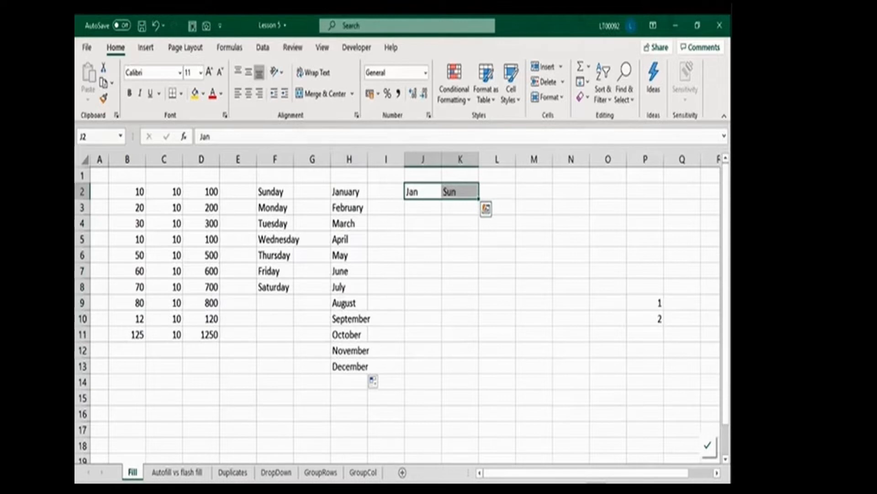
left_click_drag(479, 199, 480, 376)
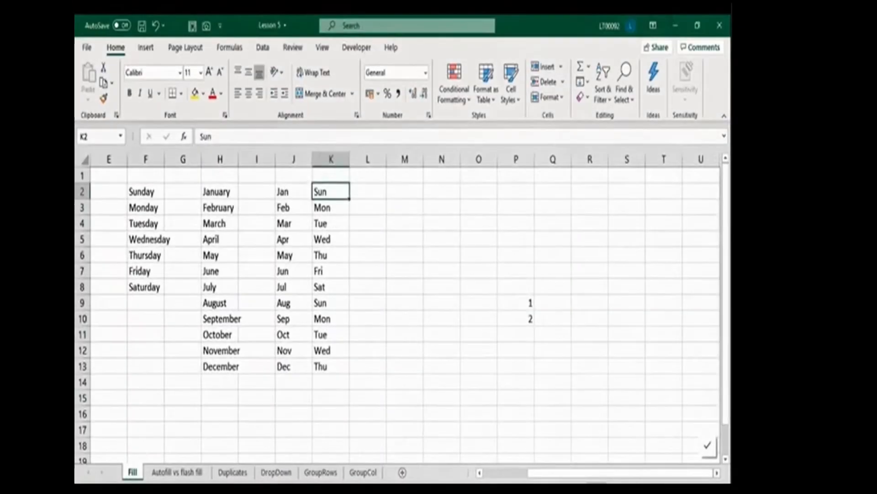
Step: Extend the 1, 2 number series in P9:P10 down to P18 and up to P2
left_click(516, 302)
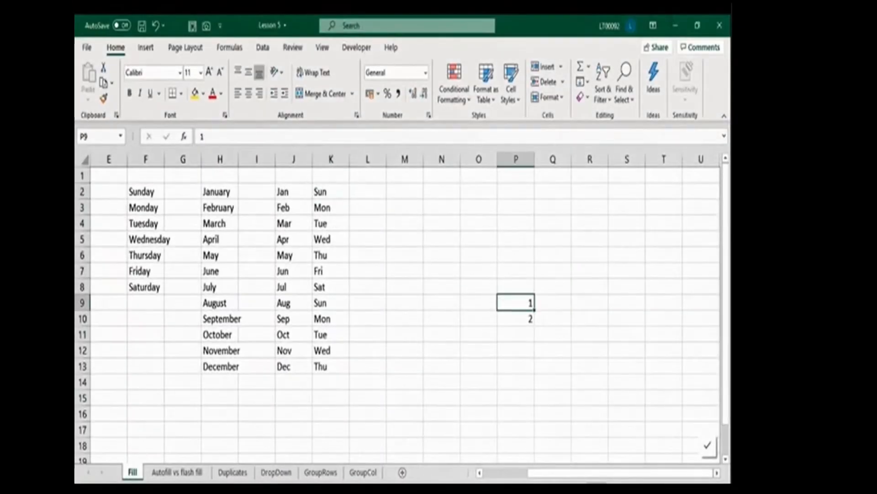
left_click_drag(516, 303, 539, 446)
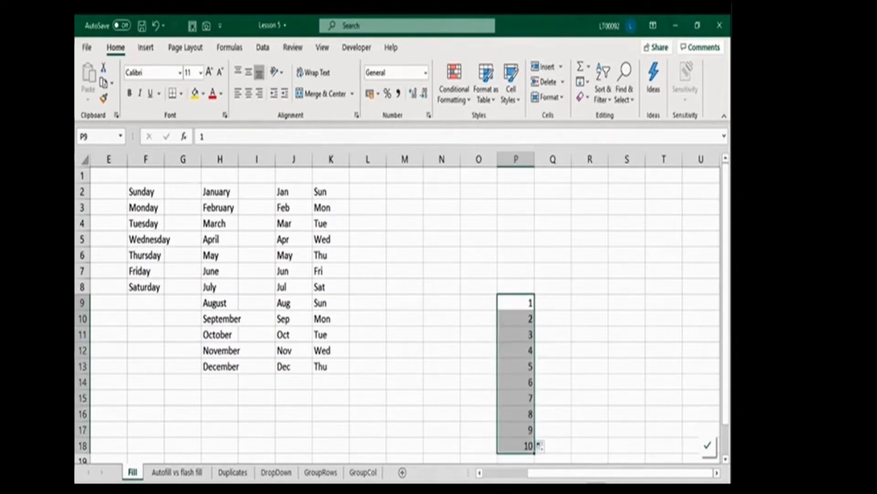
left_click(516, 302)
key("ctrl+z")
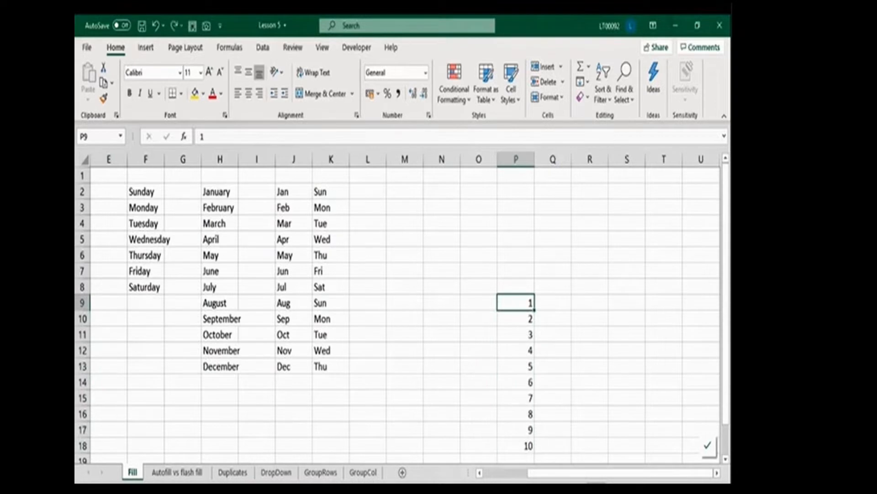
left_click_drag(516, 320, 535, 191)
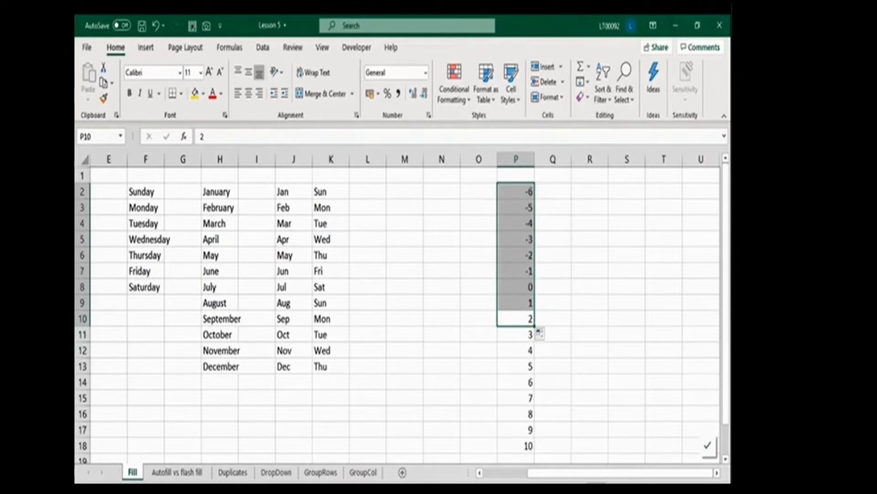
Step: Try filling the single 0 in P8 across row 8, first to T8 and then back to L8
left_click(516, 287)
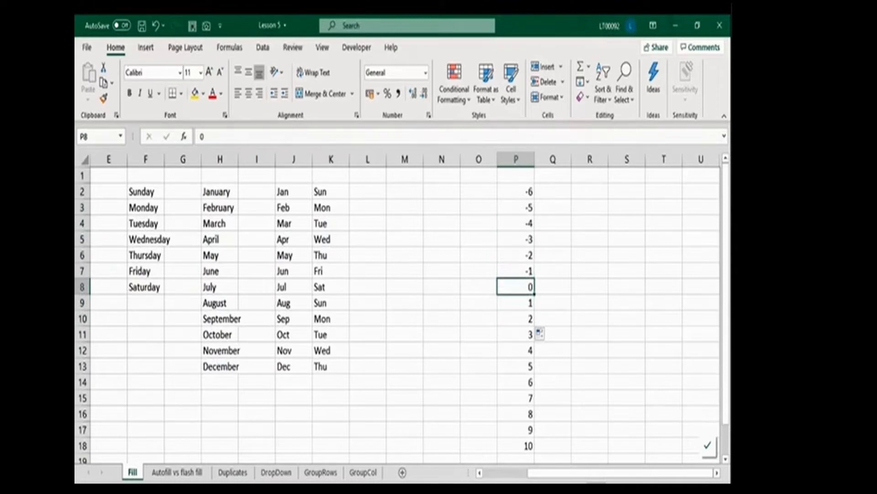
left_click_drag(534, 295, 684, 297)
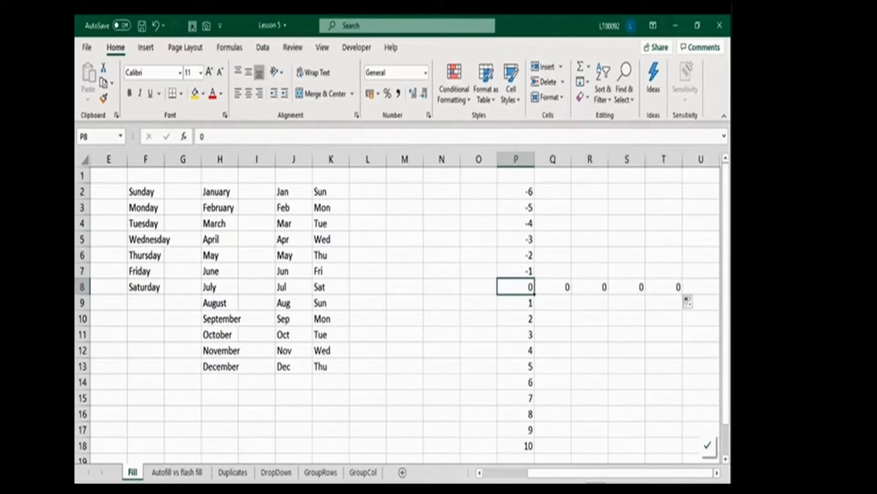
left_click_drag(534, 295, 365, 297)
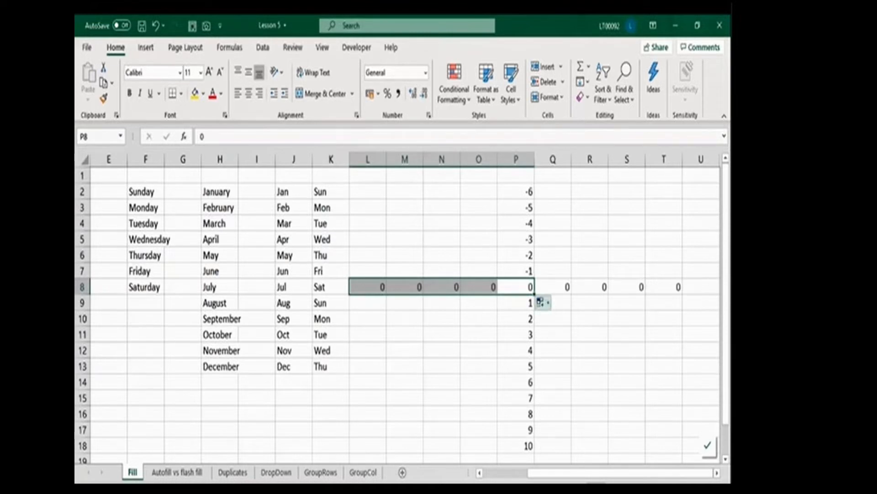
Step: Set Q8 to 1 and fill the 0, 1 series from P8:Q8 across to T8
left_click(553, 287)
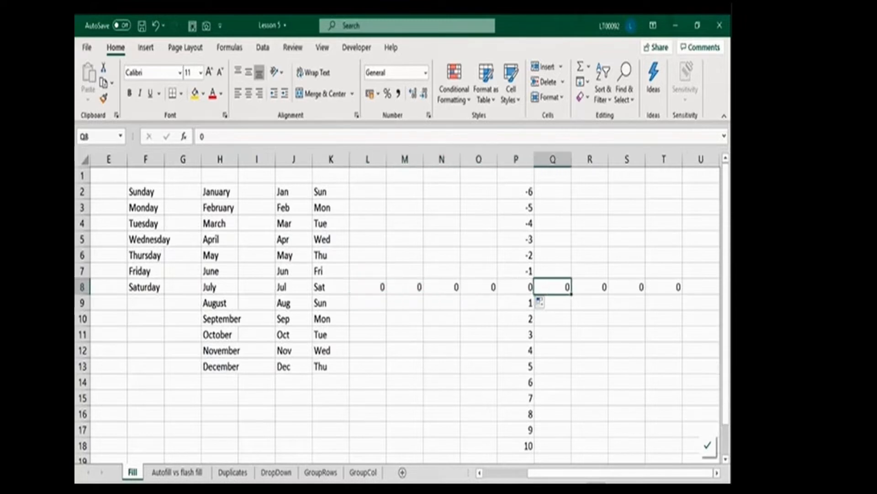
type("1")
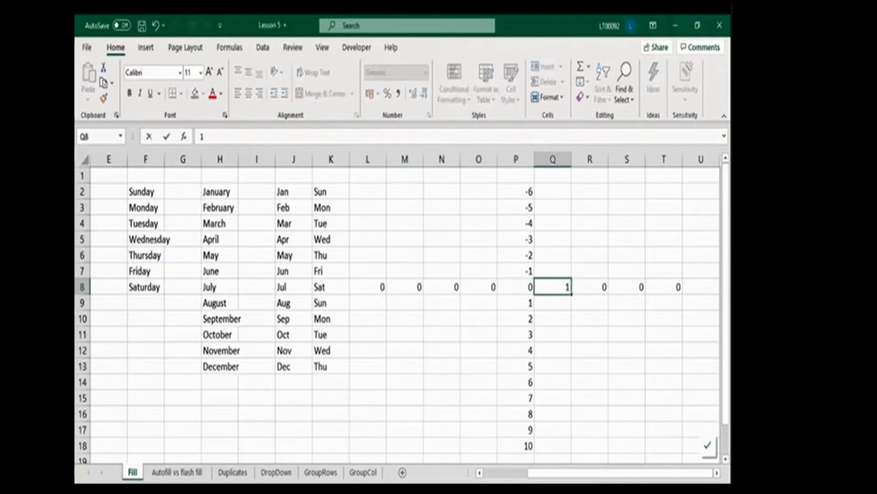
key("Return")
left_click_drag(516, 287, 684, 295)
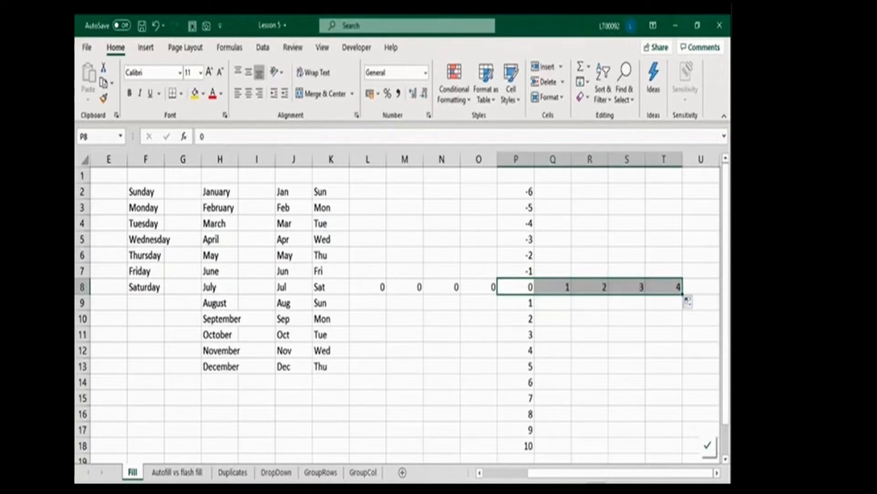
Step: Extend the 0, 1 series from P8:Q8 backwards along row 8 to L8
left_click(553, 287)
key("shift+Left")
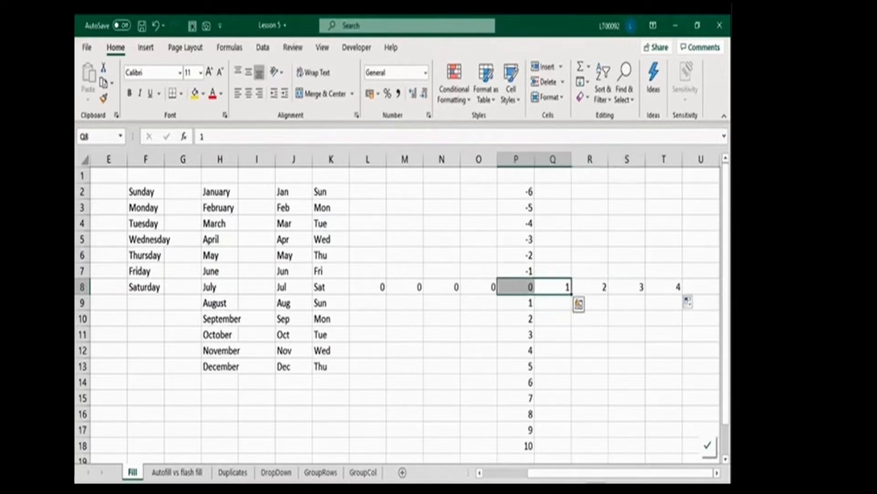
left_click_drag(572, 294, 380, 295)
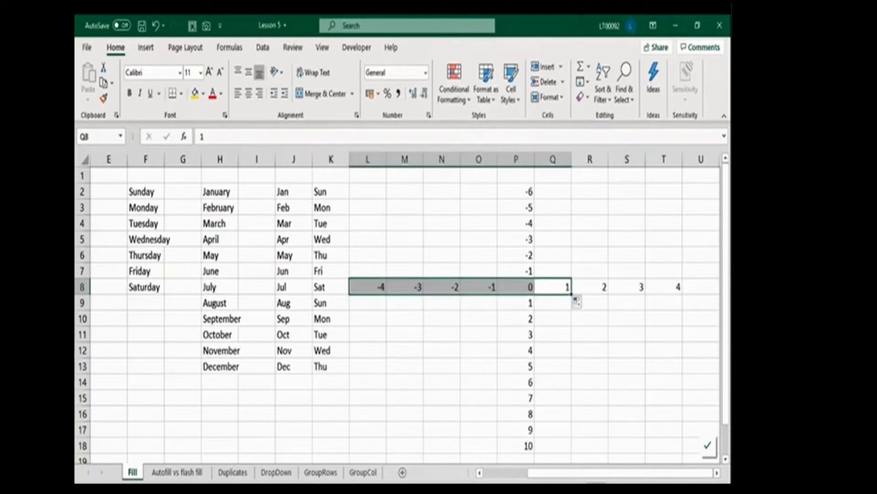
left_click(368, 319)
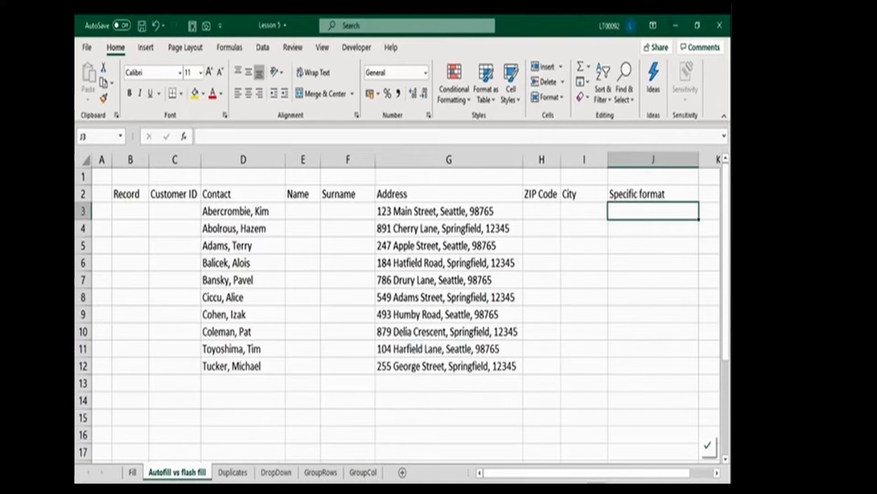
Step: Enter 1 in B3 under Record and autofill it down to B12
left_click(130, 211)
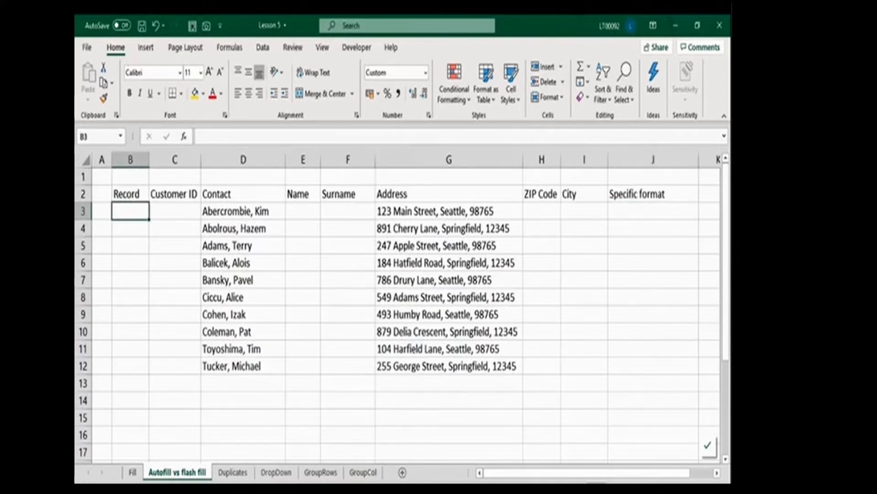
type("1")
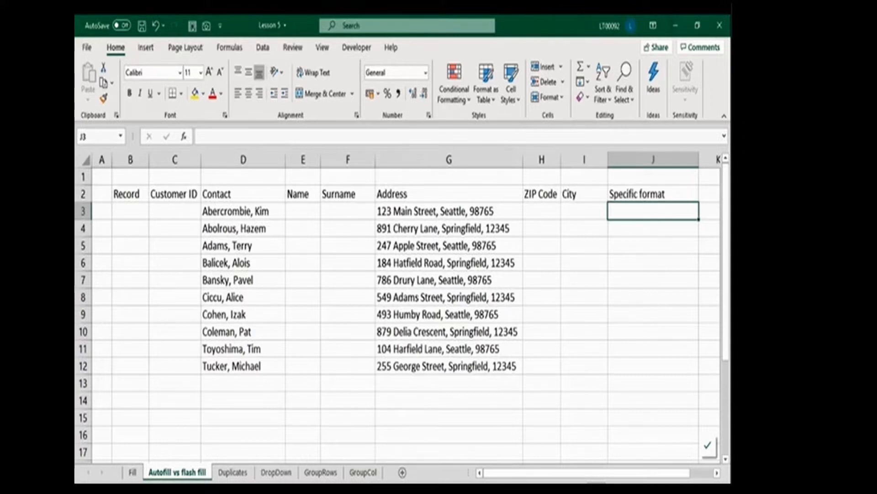
left_click(131, 211)
type("1")
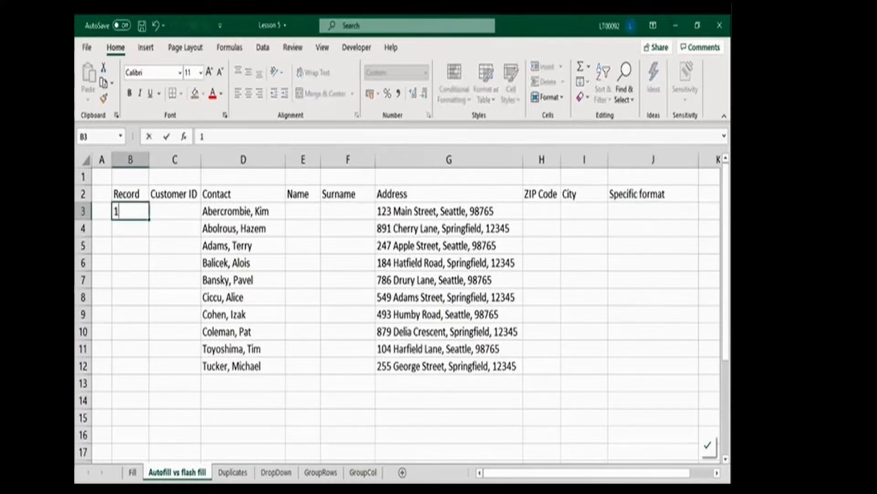
key("Return")
left_click(130, 211)
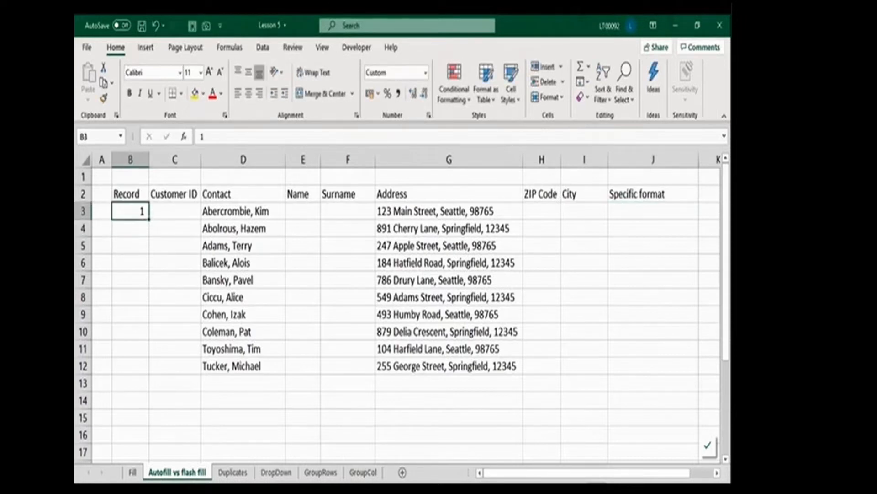
left_click_drag(149, 220, 151, 373)
Step: Switch the autofilled Record cells B3:B12 to the Fill Series option
left_click(130, 211)
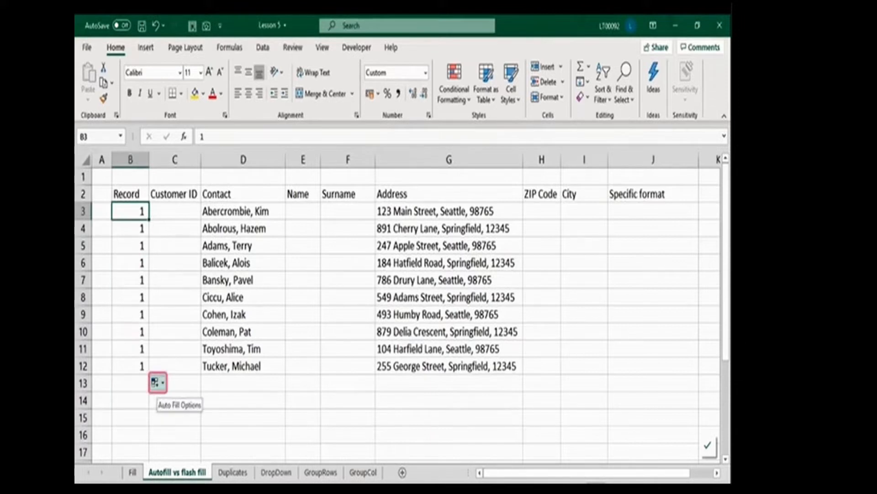
left_click(158, 382)
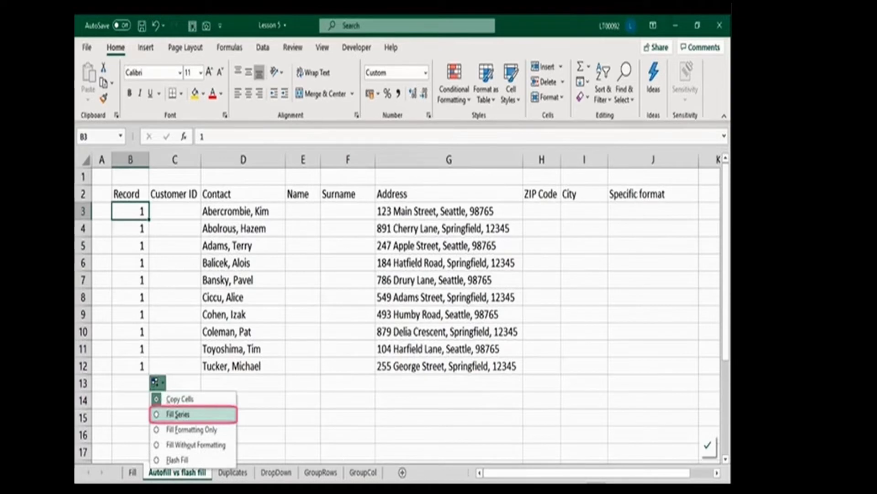
left_click(178, 414)
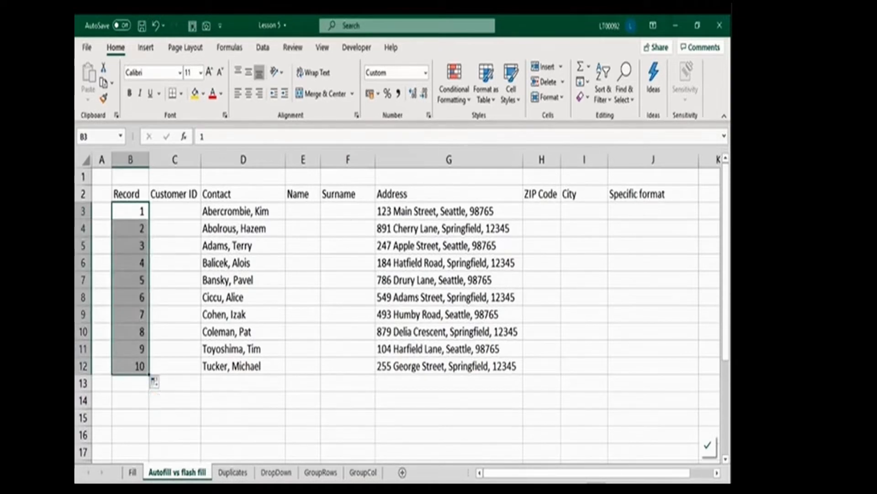
Step: Enter the first customer ID in C3 and autofill the Customer ID column down to C12
left_click(174, 211)
type("CUS")
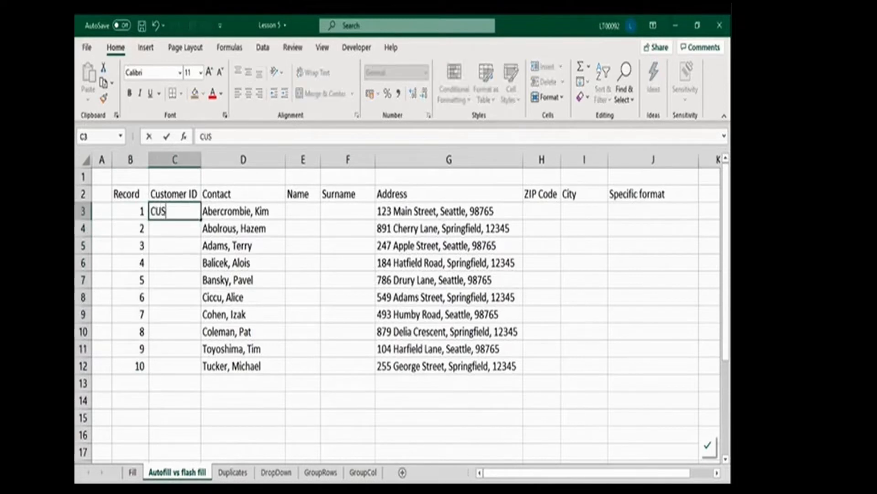
type("T001")
key("Return")
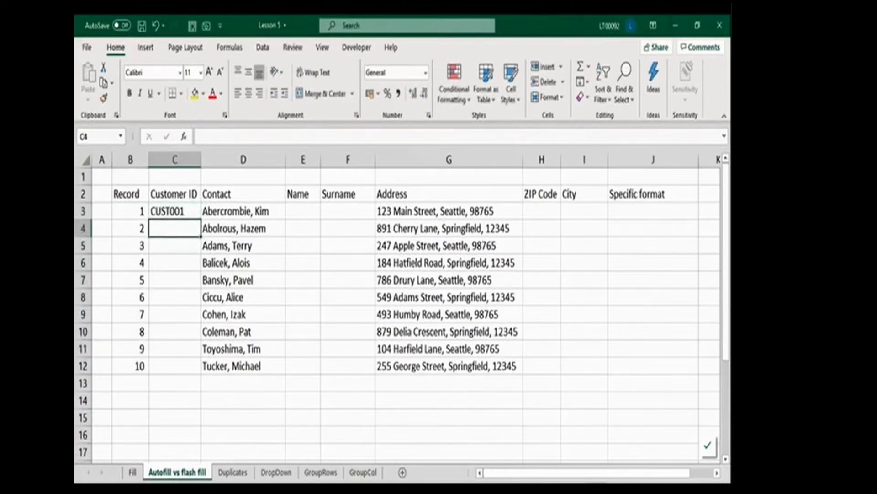
left_click(174, 211)
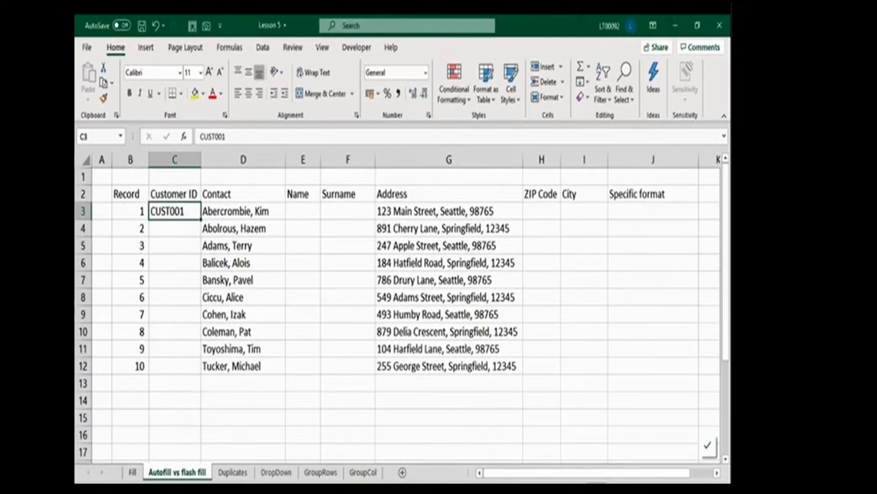
double_click(201, 219)
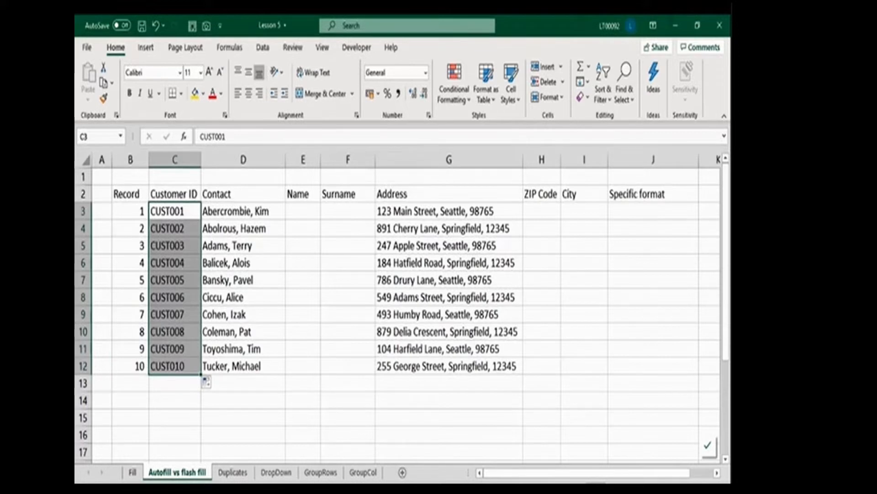
left_click(303, 193)
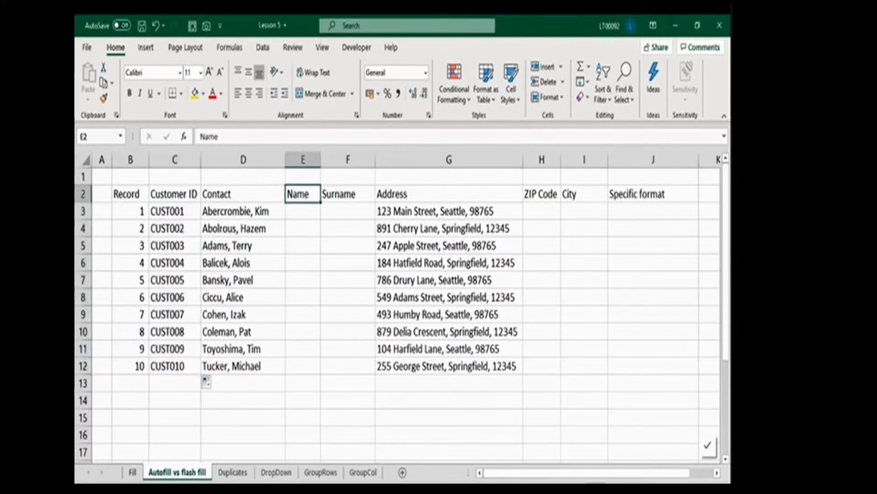
Step: Enter the first contact's first name in E3, fill it down to E12 and switch the filled cells to Flash Fill
left_click(348, 194)
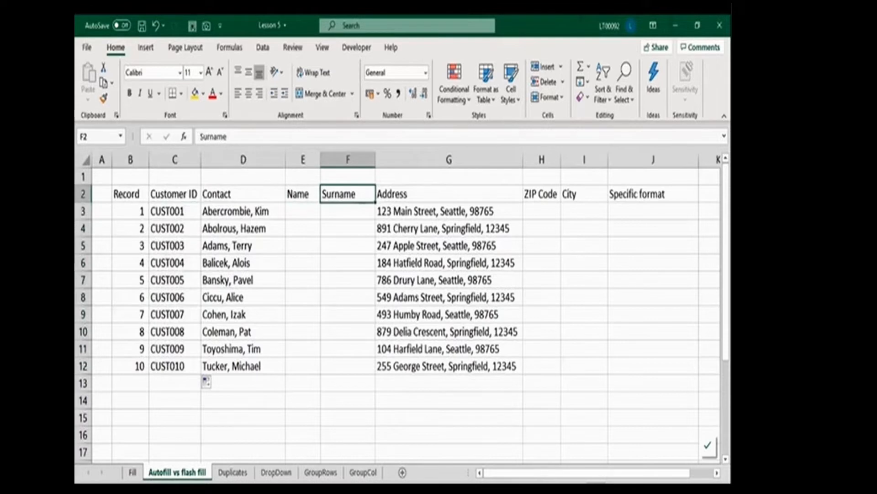
left_click(303, 211)
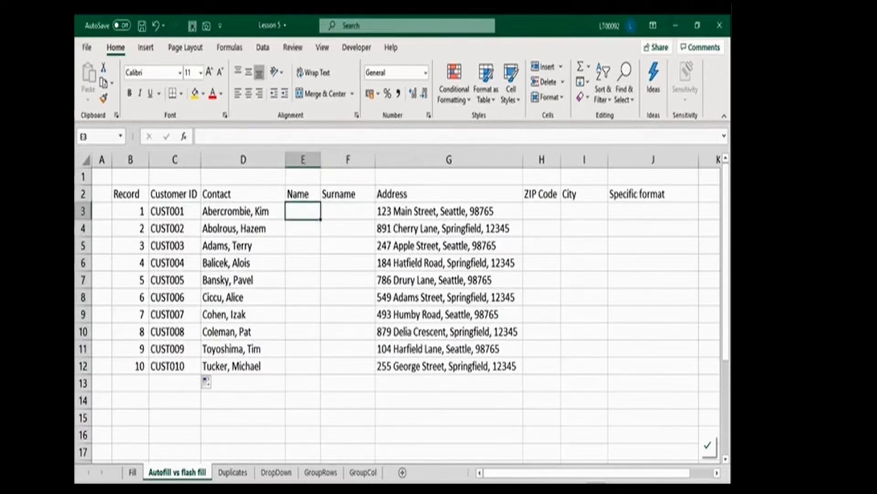
type("Ki")
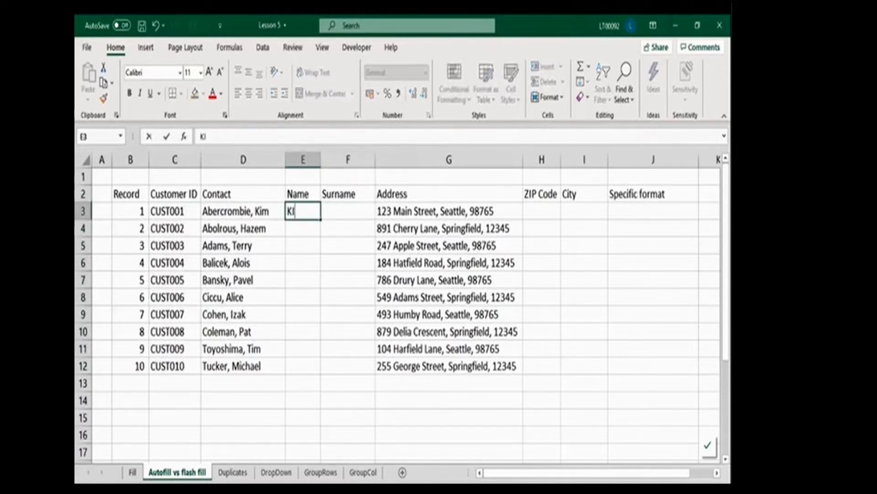
type("m")
key("ctrl+Return")
left_click_drag(320, 218, 321, 376)
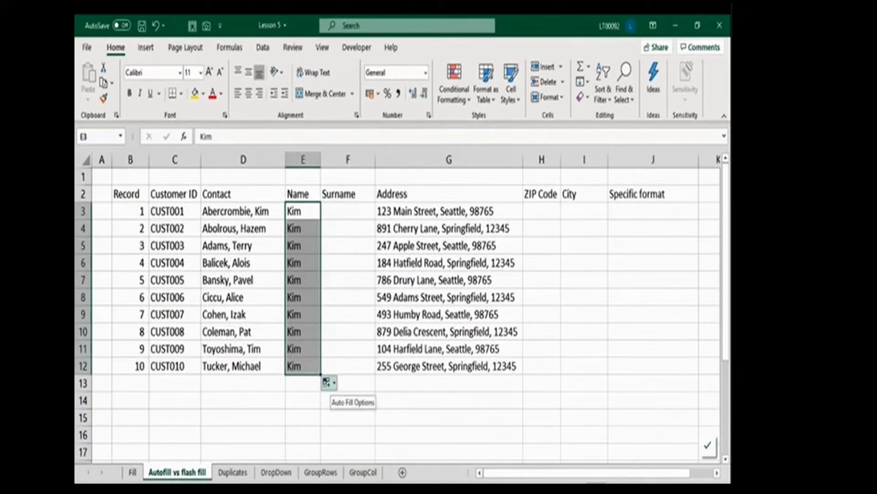
left_click(328, 382)
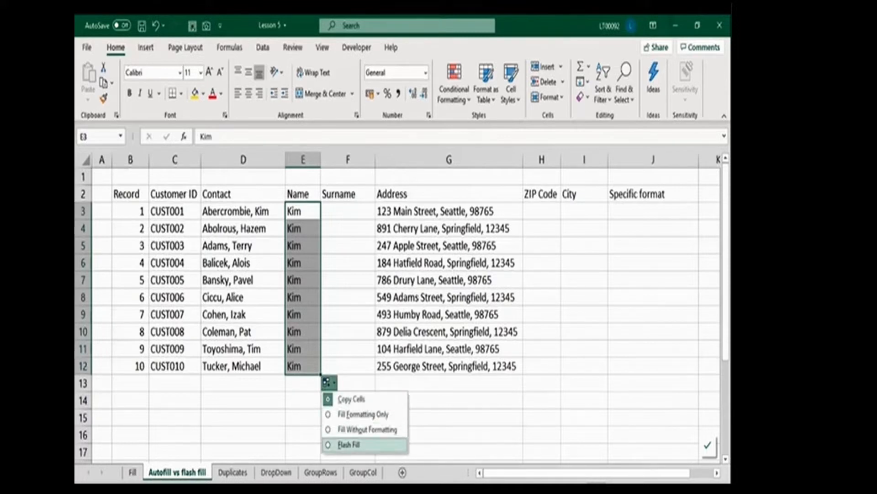
left_click(348, 444)
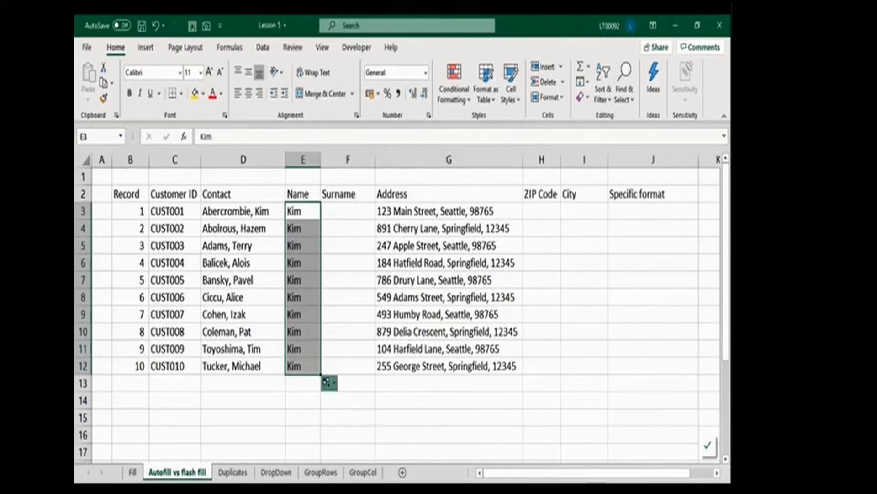
Step: Enter the first contact's surname in F3 and extend it down to F12 with the Flash Fill option
left_click(347, 211)
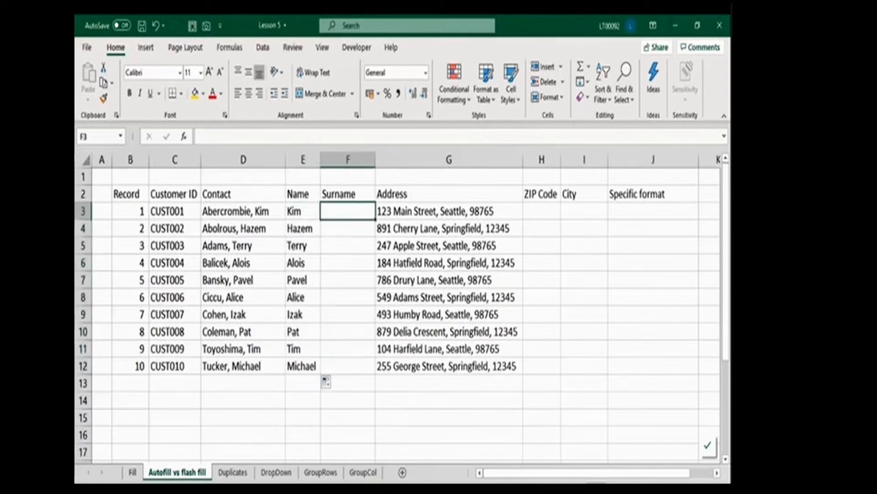
type("Aber")
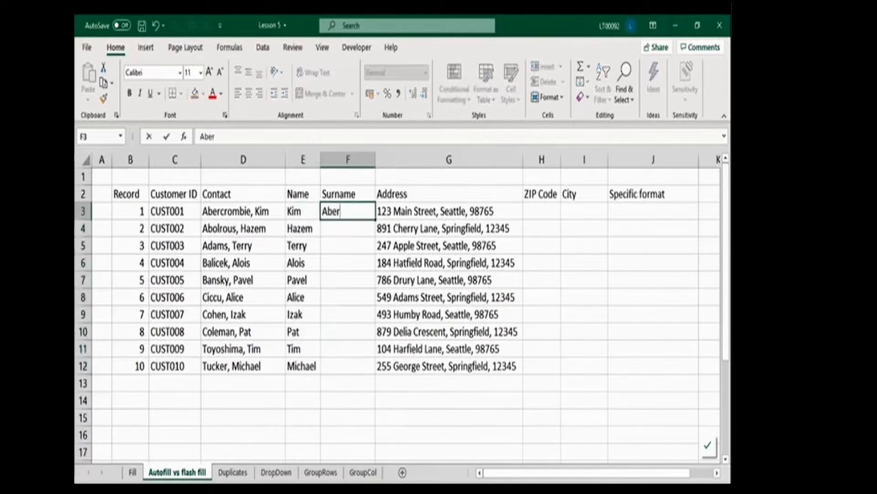
type("crombie")
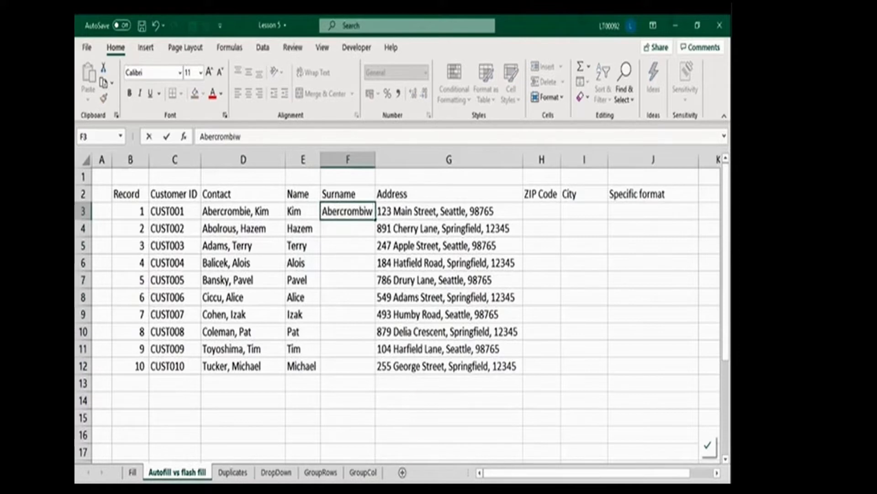
key("Return")
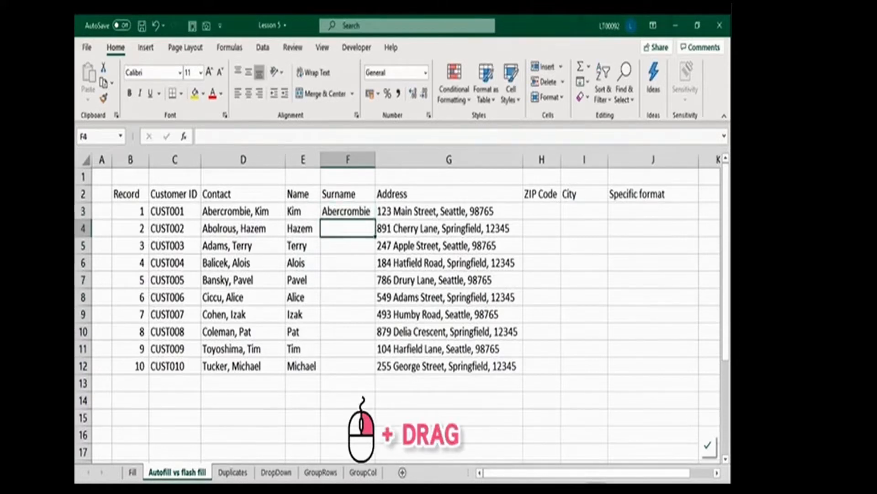
left_click(346, 210)
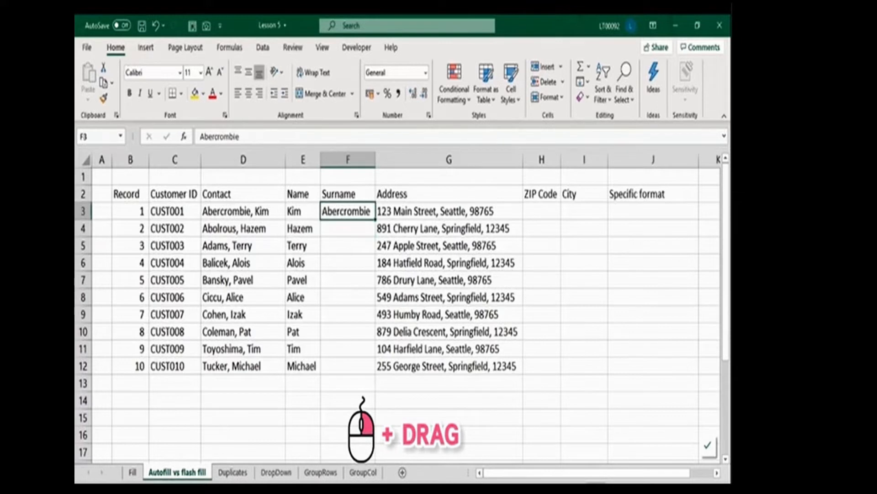
left_click_drag(374, 219, 375, 375)
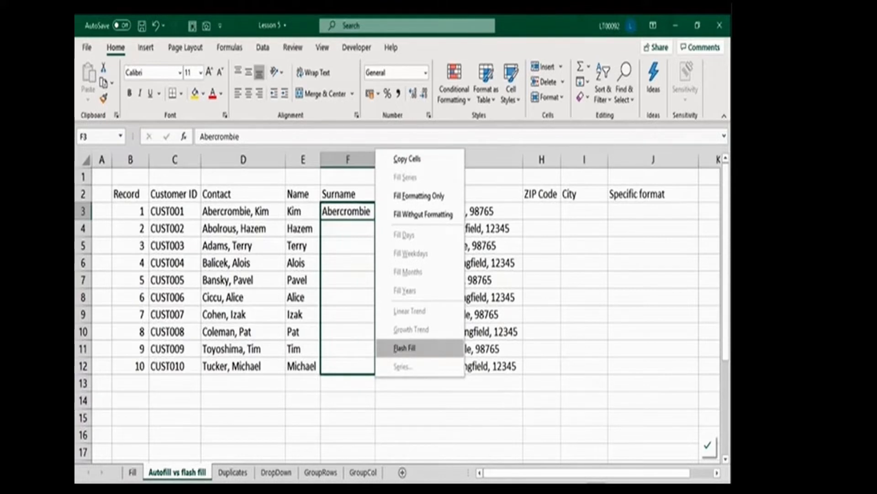
left_click(405, 347)
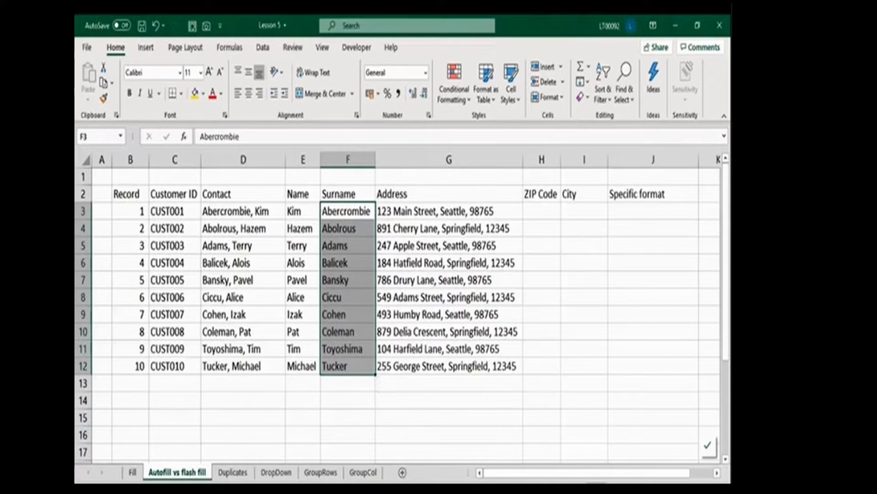
Step: Enter the first address's ZIP code in H3 and Flash Fill the rest of the ZIP Code column
left_click(542, 211)
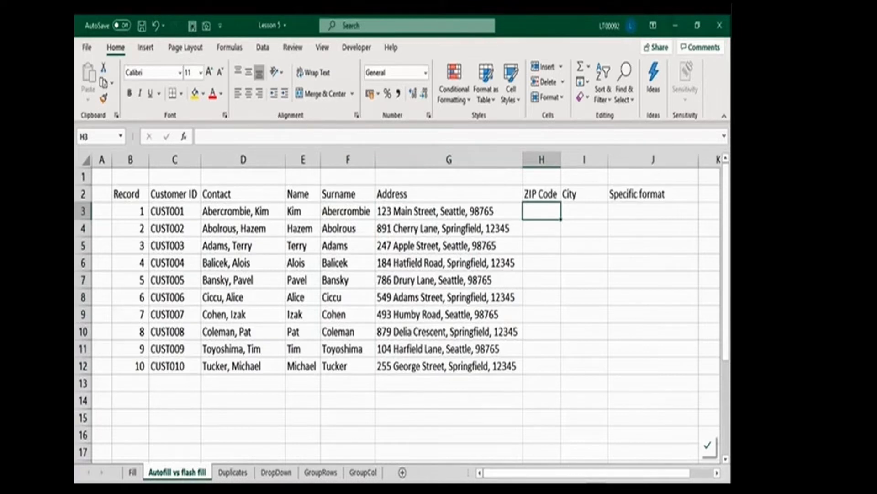
type("98765")
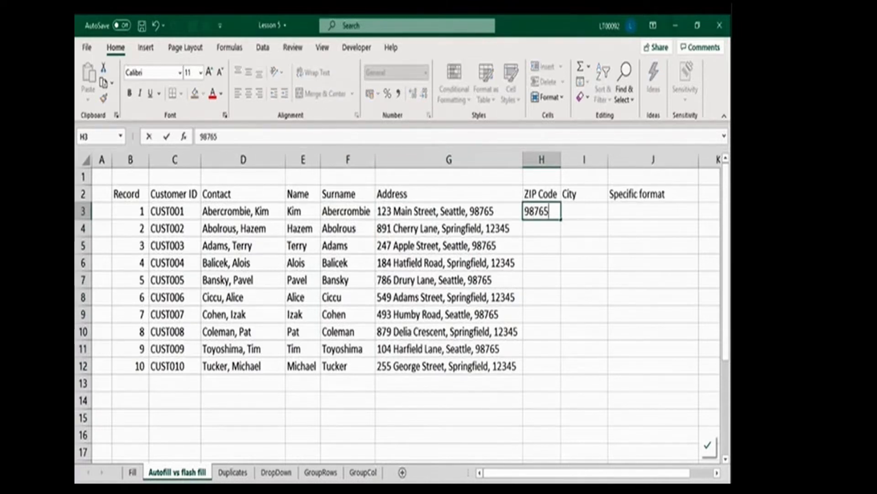
key("Return")
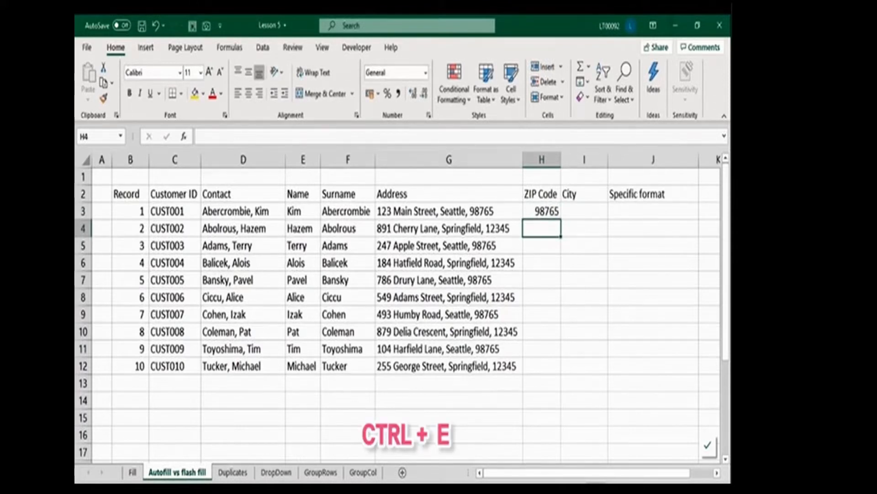
key("ctrl+e")
Step: Enter Seattle in I3, start Springfield in I4 and accept the suggested Flash Fill for the City column
left_click(584, 211)
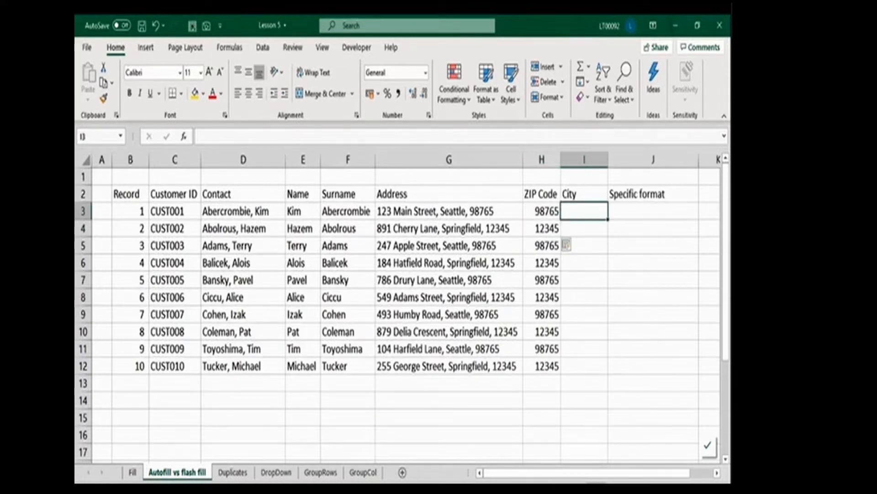
type("Seattle")
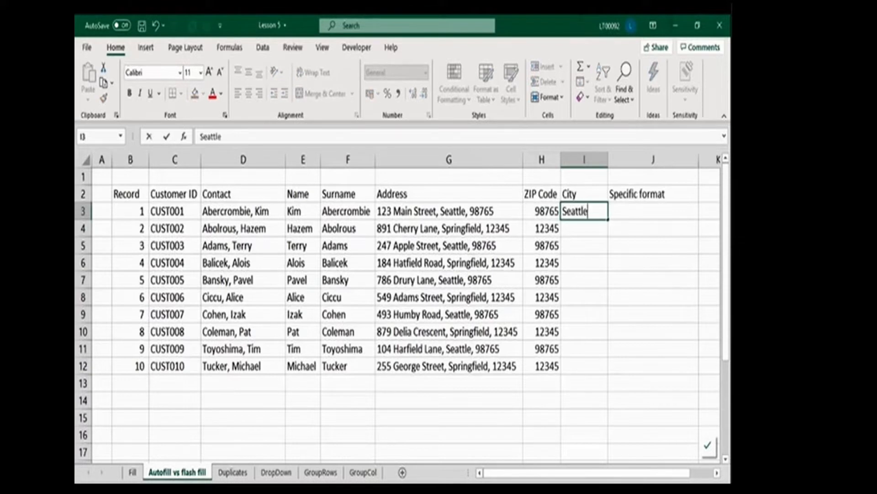
key("Return")
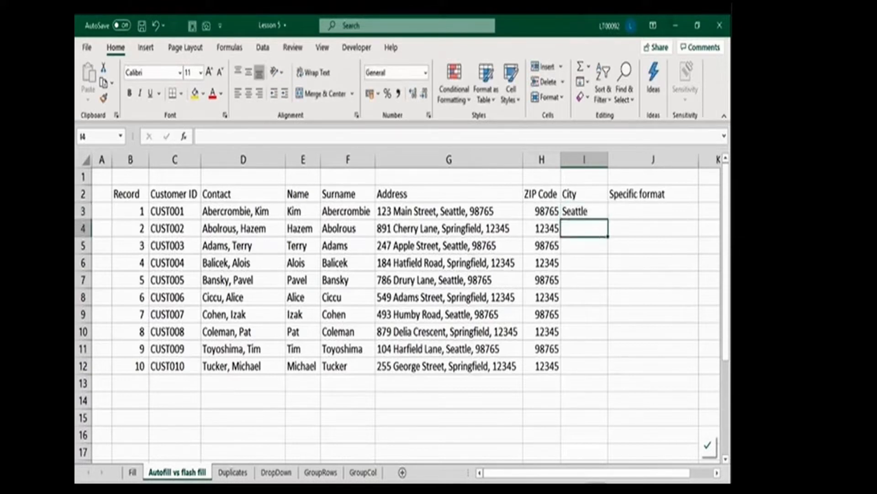
type("S")
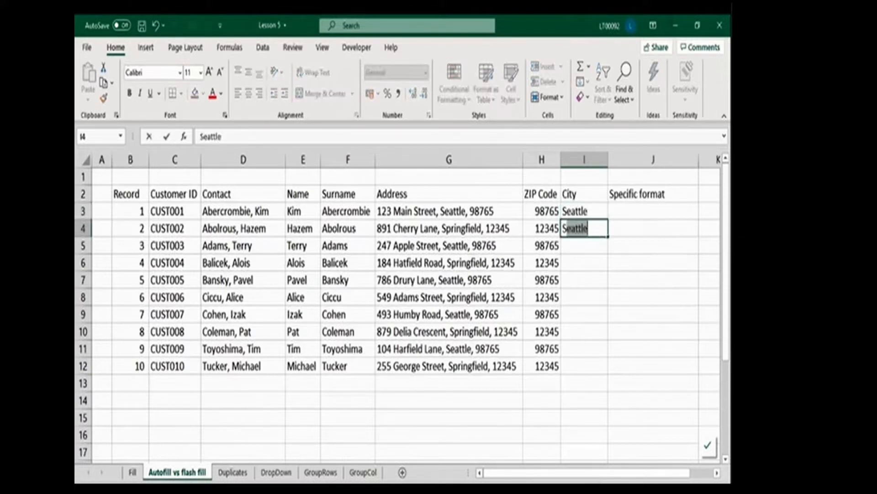
type("p")
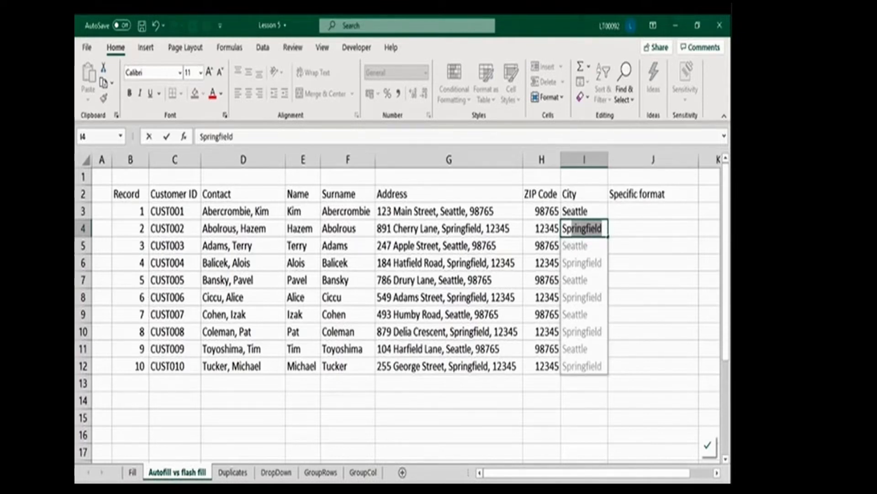
key("Return")
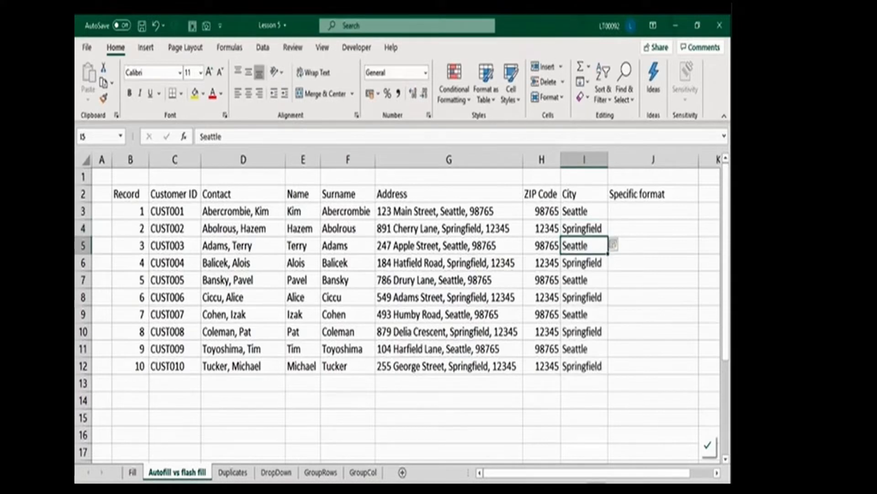
Step: Enter the first contact's capitalized first name, surname initial with a period, and Seattle in J3, and Flash Fill the Specific format column
left_click(654, 211)
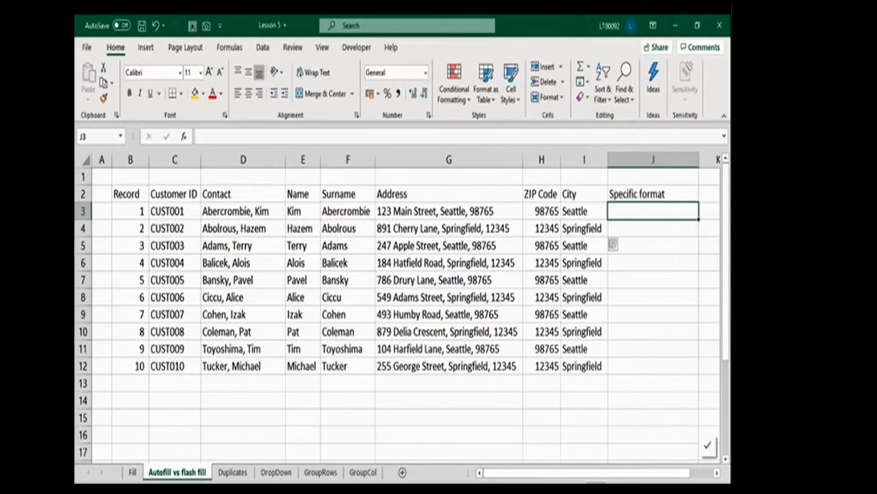
type("KIM")
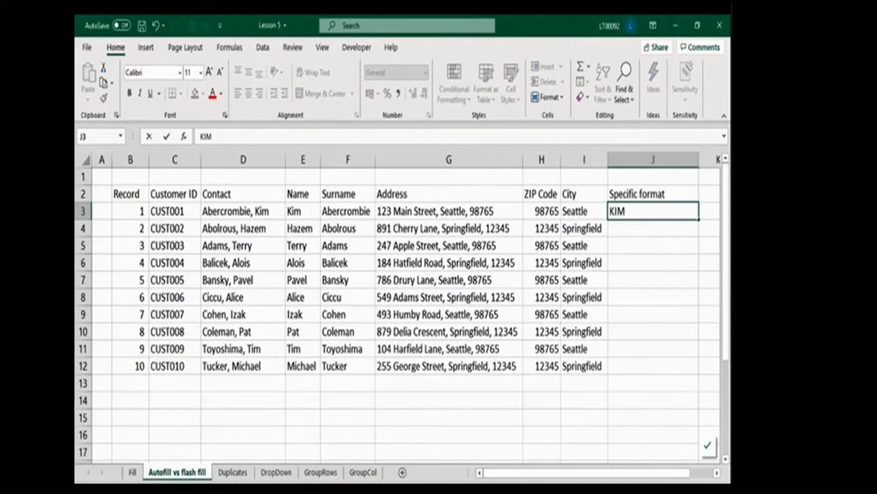
type("A. Seattle")
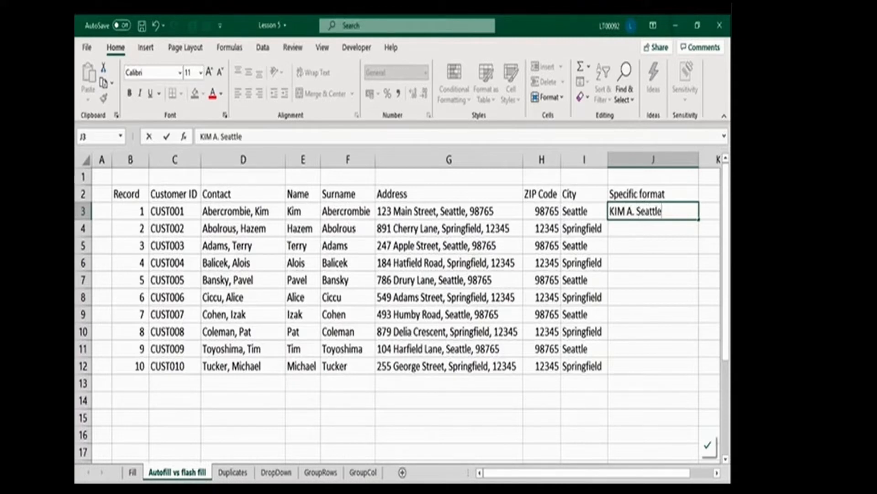
key("Return")
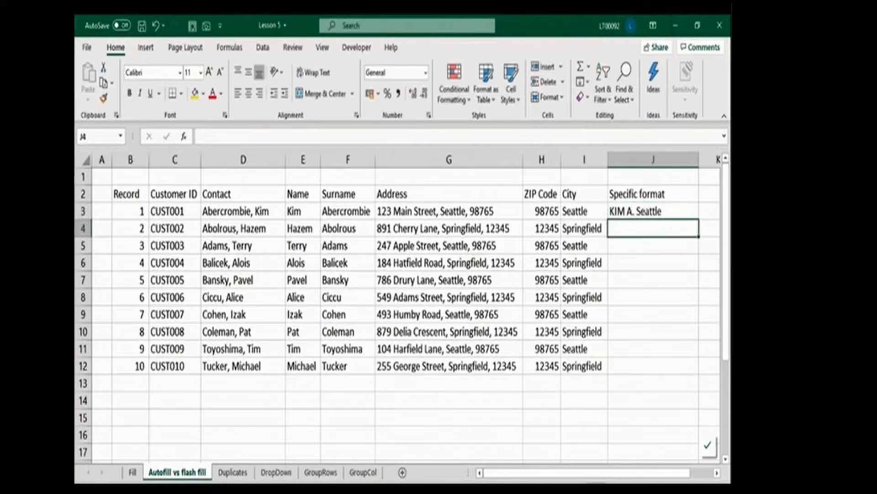
left_click(263, 48)
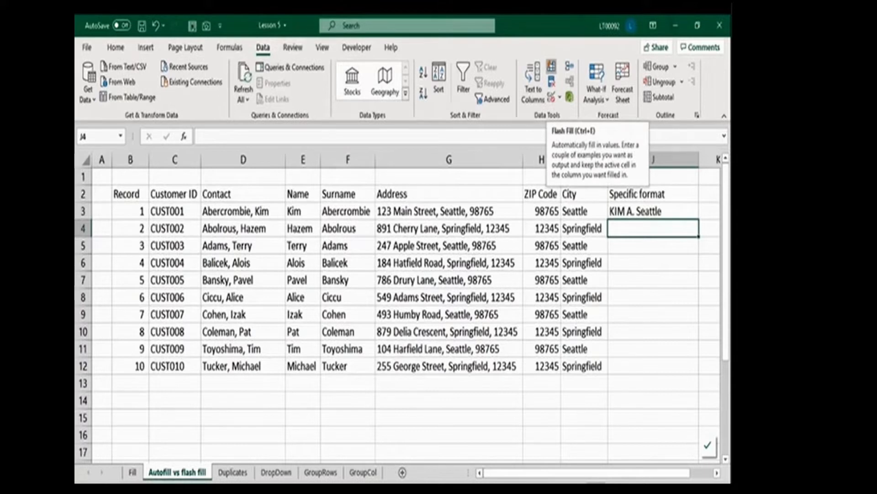
left_click(552, 67)
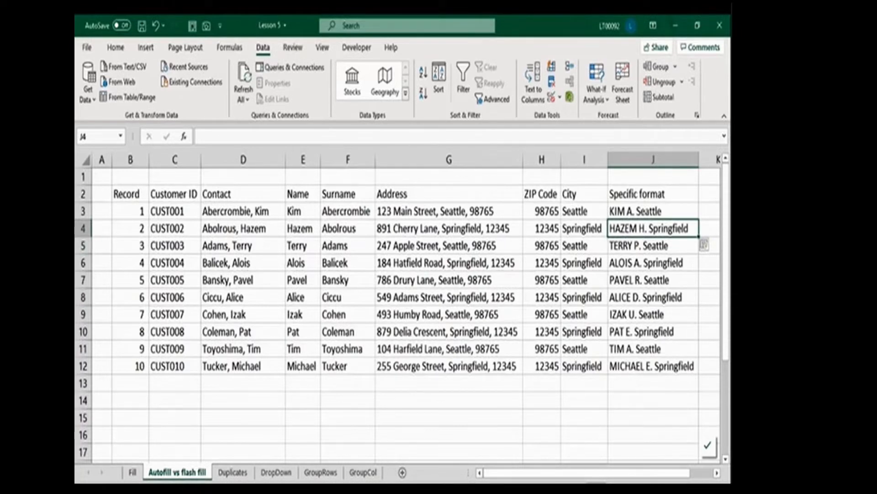
Step: Apply the Heading 3 cell style to the header row B2:J2 and reopen the cell style gallery
left_click_drag(126, 193, 653, 194)
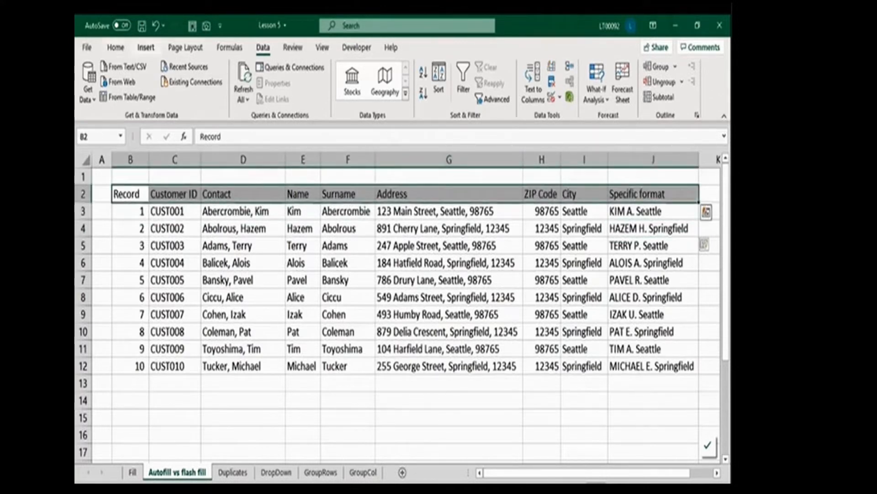
left_click(116, 47)
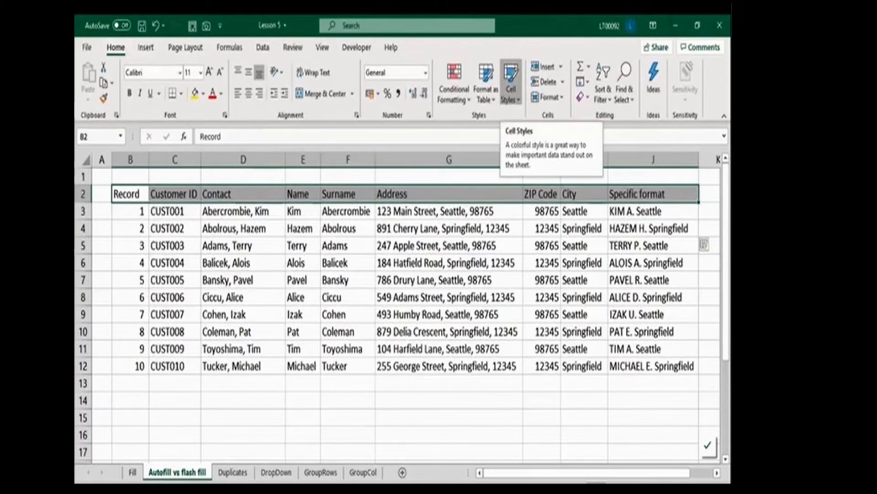
left_click(511, 87)
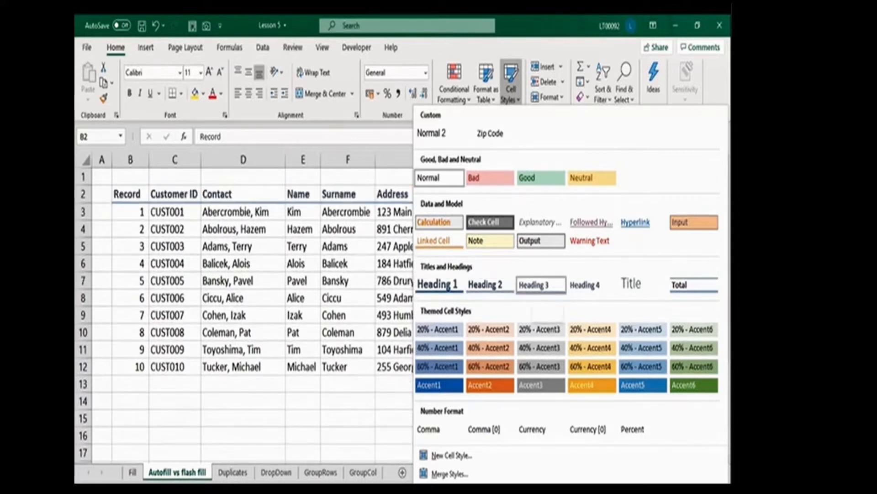
left_click(541, 284)
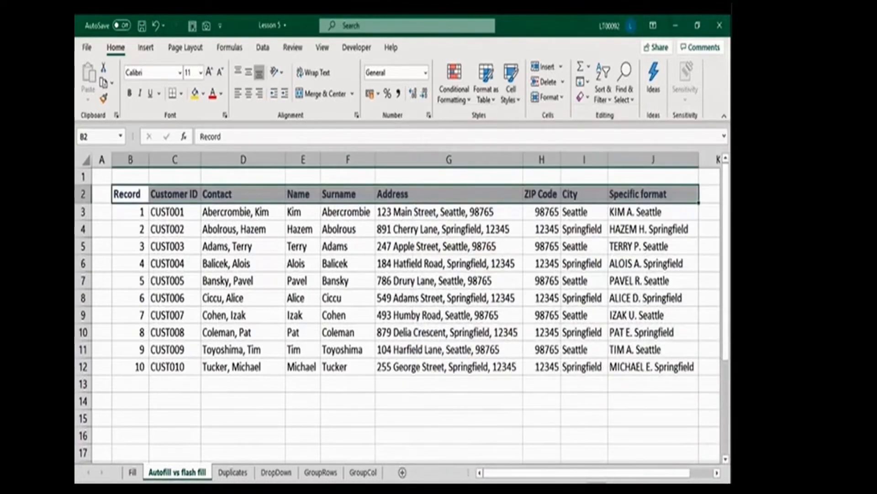
left_click(511, 89)
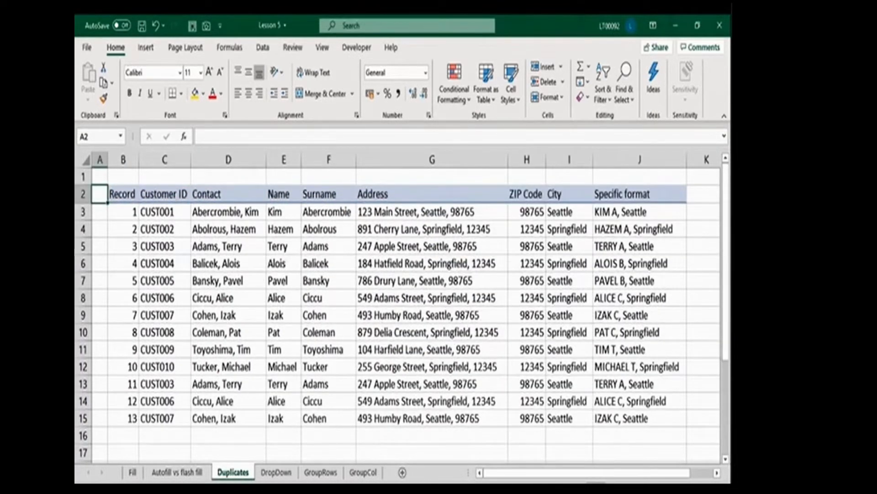
Step: Highlight the repeated Contact cells with the yellow fill: D5 and D13, D8 and D14, and D9 and D15
left_click_drag(224, 211, 229, 368)
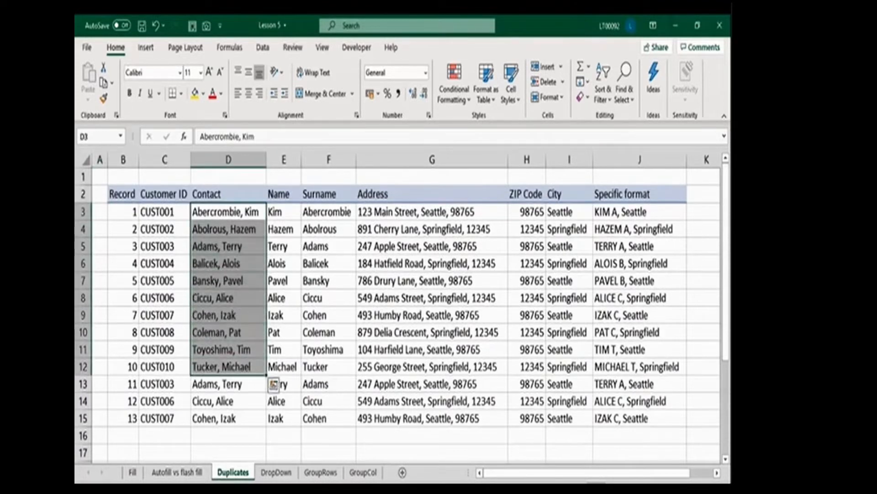
left_click(228, 384)
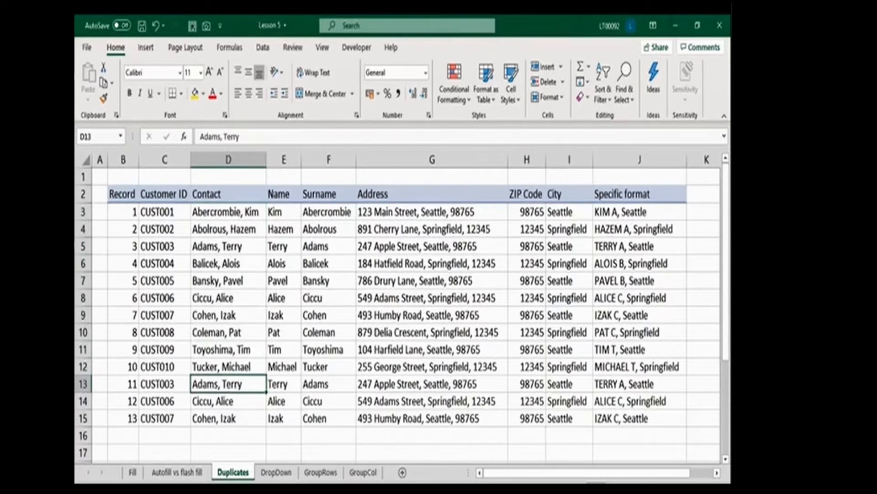
left_click(228, 246, "ctrl")
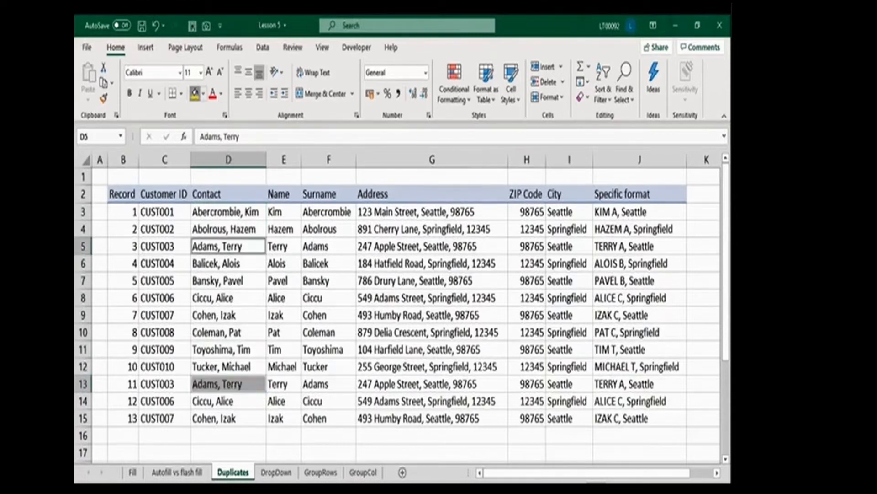
left_click(195, 93)
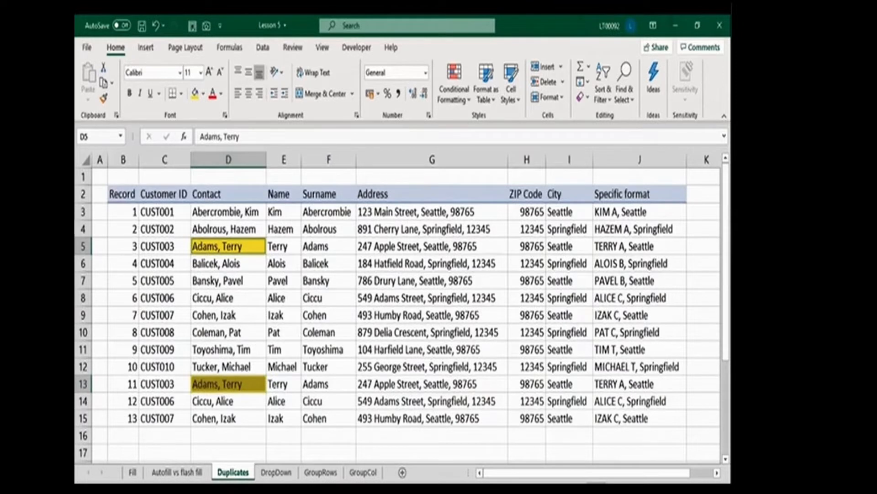
left_click(229, 298)
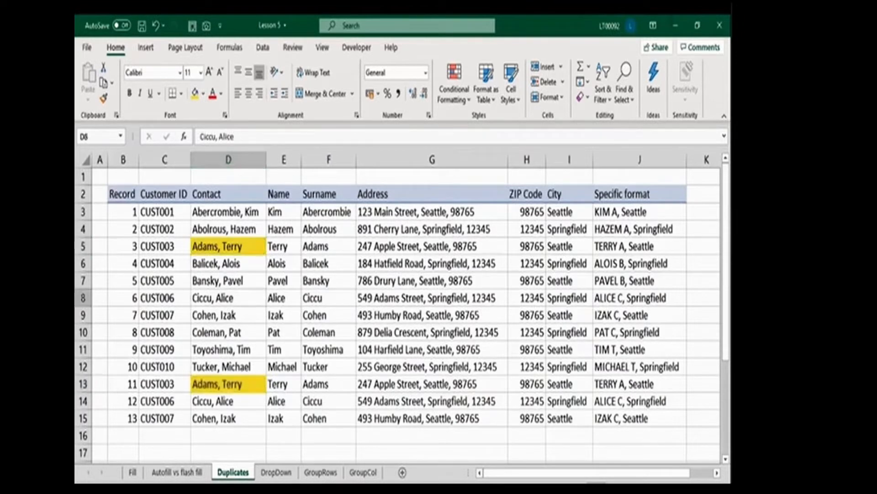
left_click(228, 401, "ctrl")
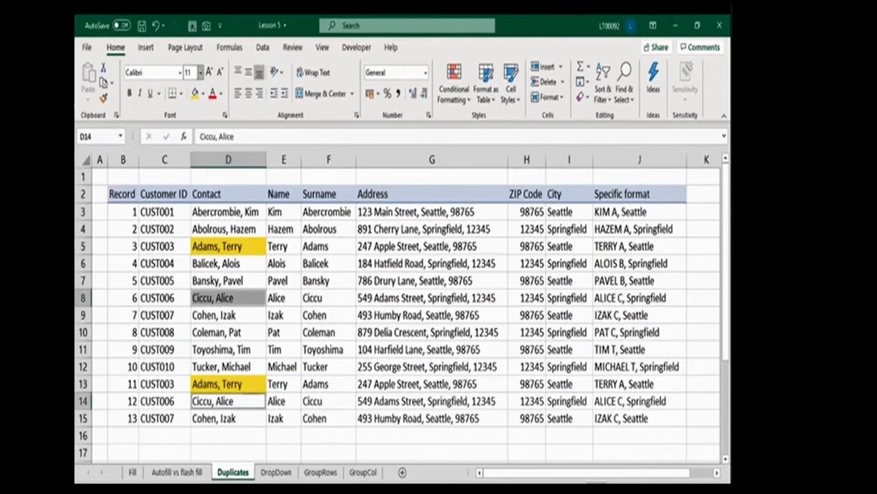
left_click(195, 94)
left_click(228, 315)
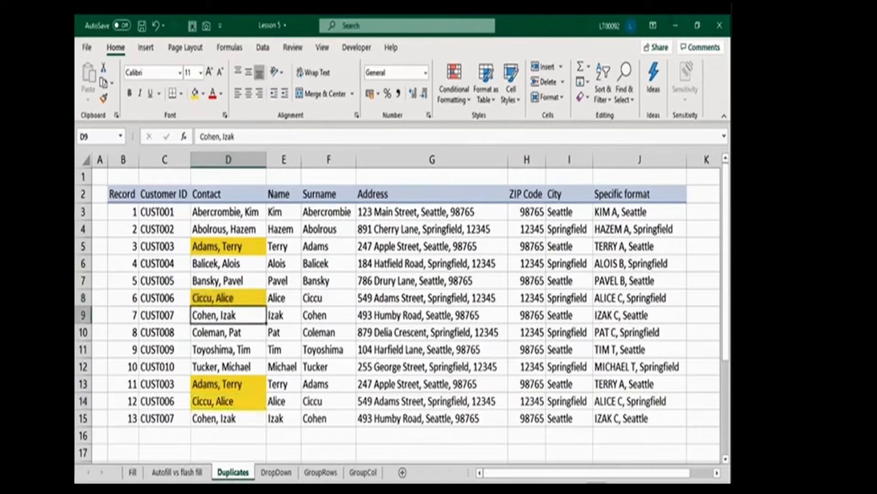
left_click(228, 418, "ctrl")
left_click(195, 94)
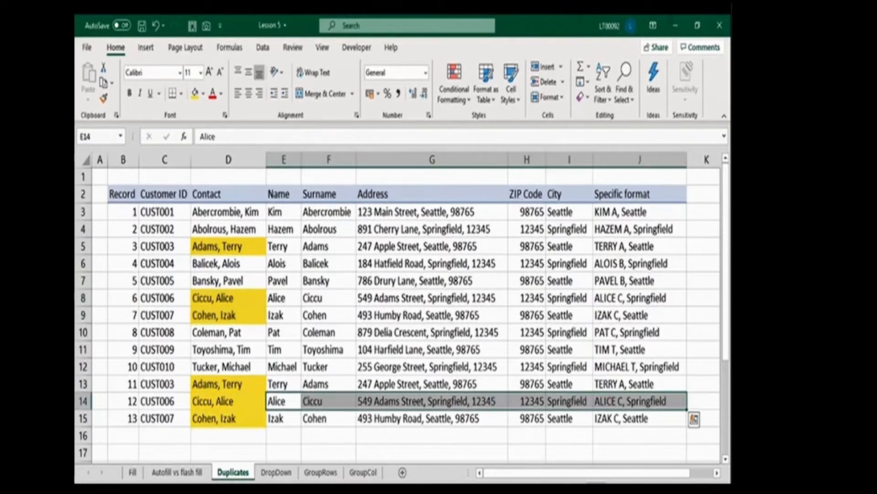
Step: Try removing duplicates from the Contact range D2:D15 with the current selection only, check row 13, and undo the removal
left_click_drag(228, 193, 229, 418)
left_click(263, 47)
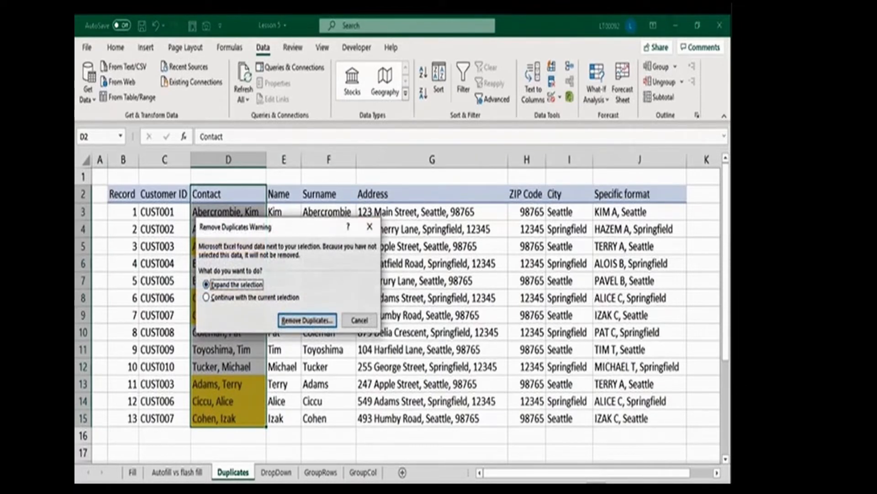
key("Down")
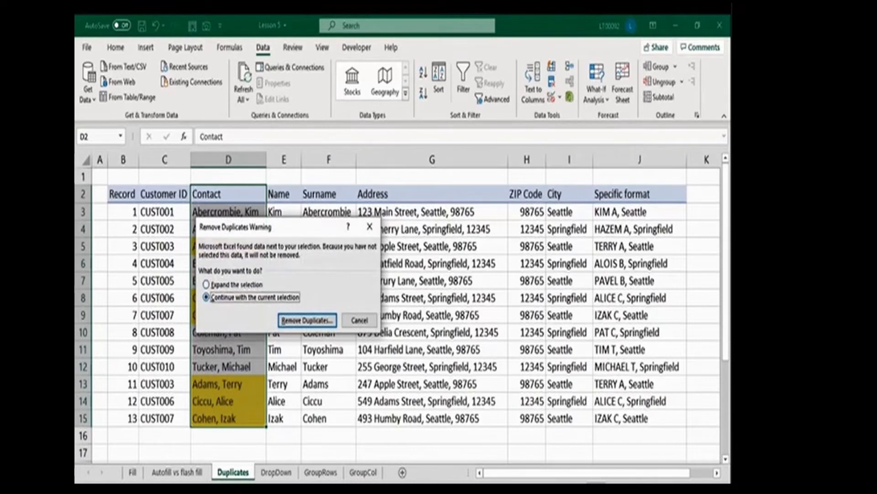
key("Return")
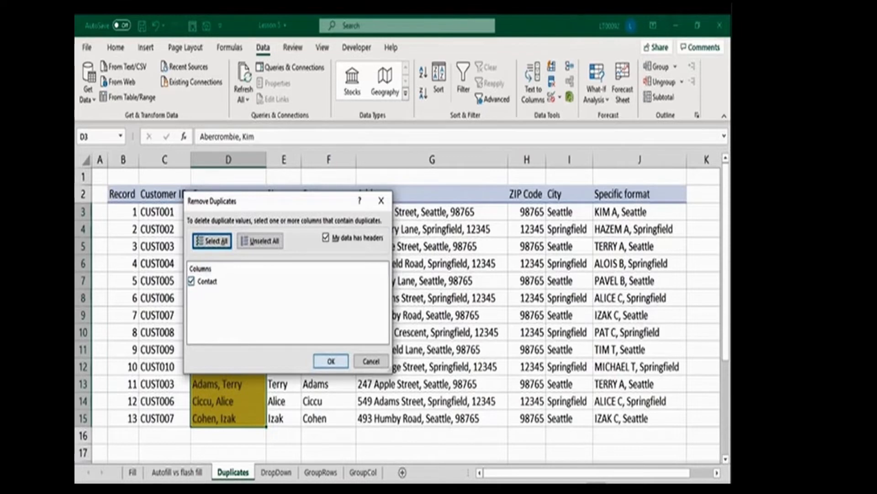
left_click(331, 361)
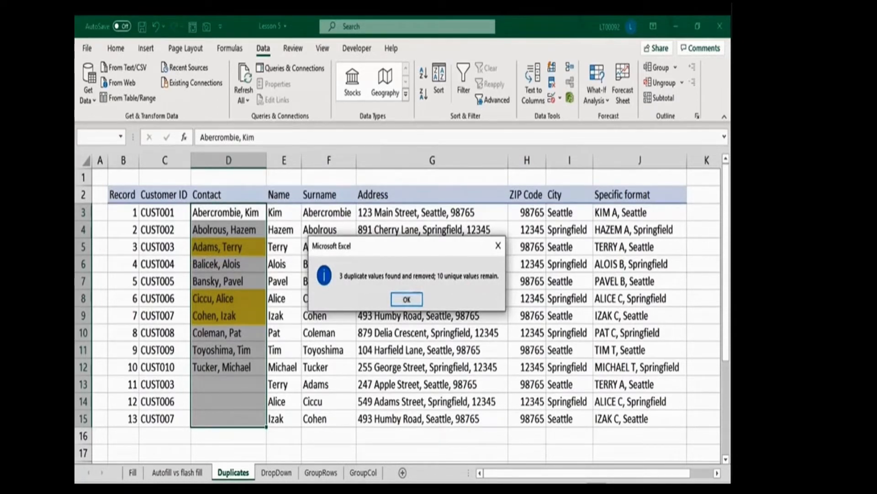
key("Return")
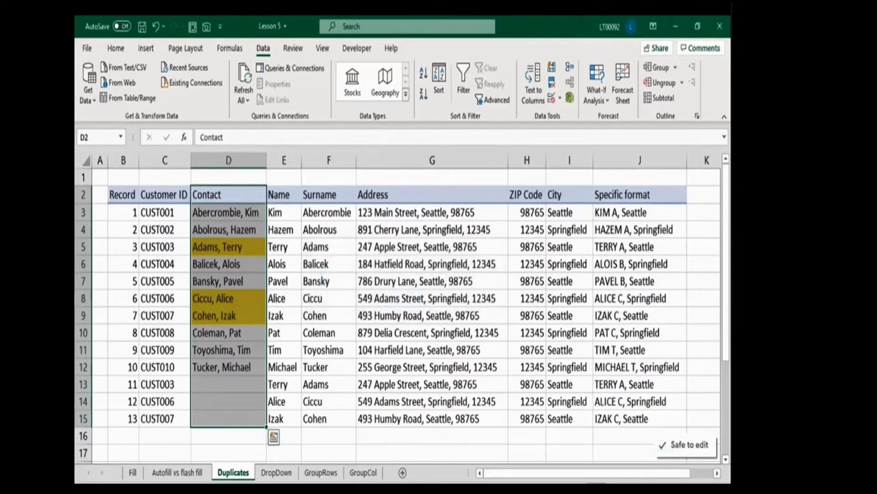
left_click(283, 385)
left_click(329, 384)
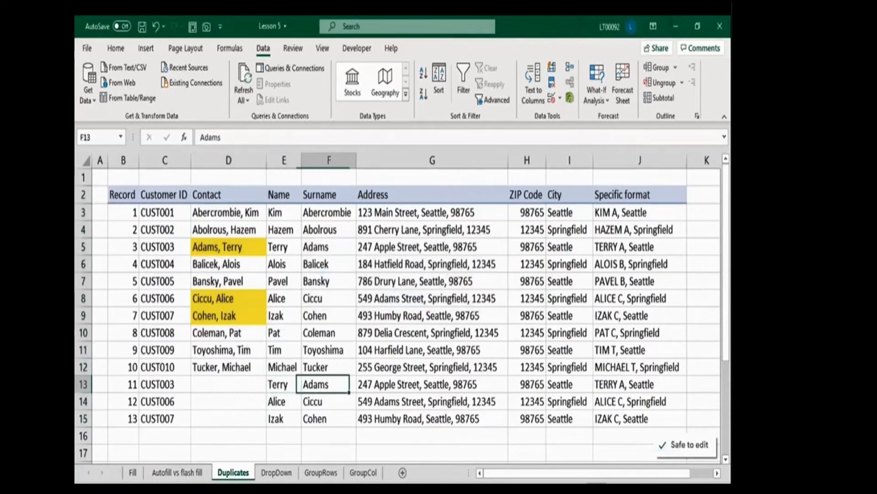
left_click(432, 384)
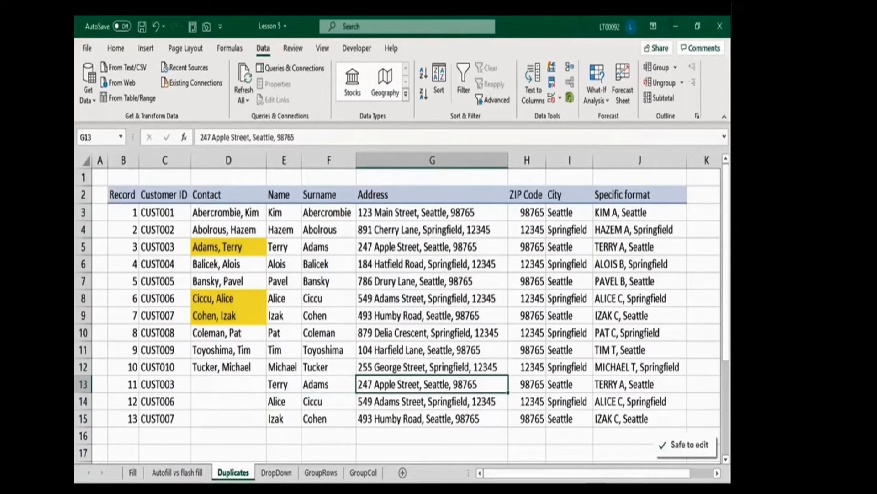
key("ctrl+z")
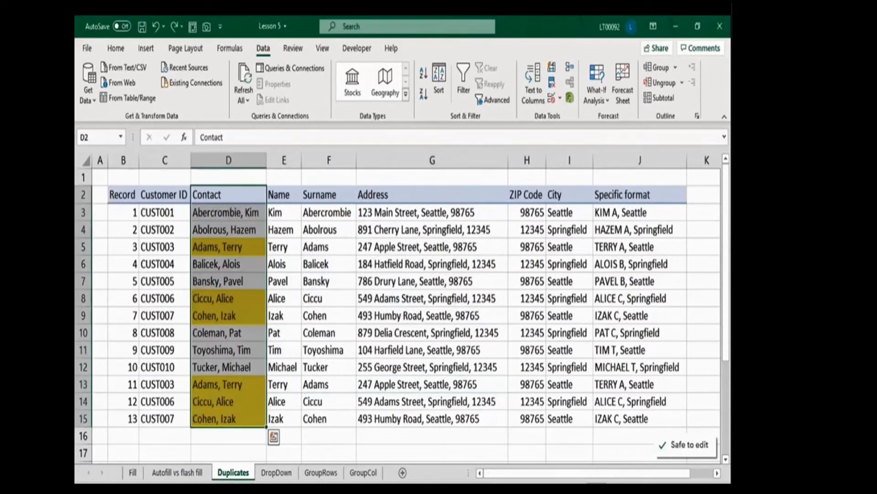
Step: Remove duplicate records from the whole table B2:J15, with headers, comparing only the Contact column, and check the emptied rows
left_click_drag(122, 195, 640, 418)
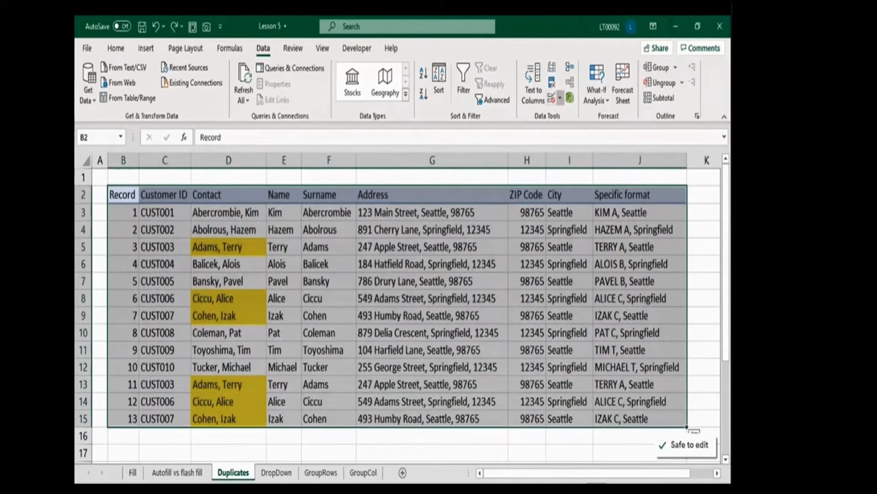
left_click(552, 83)
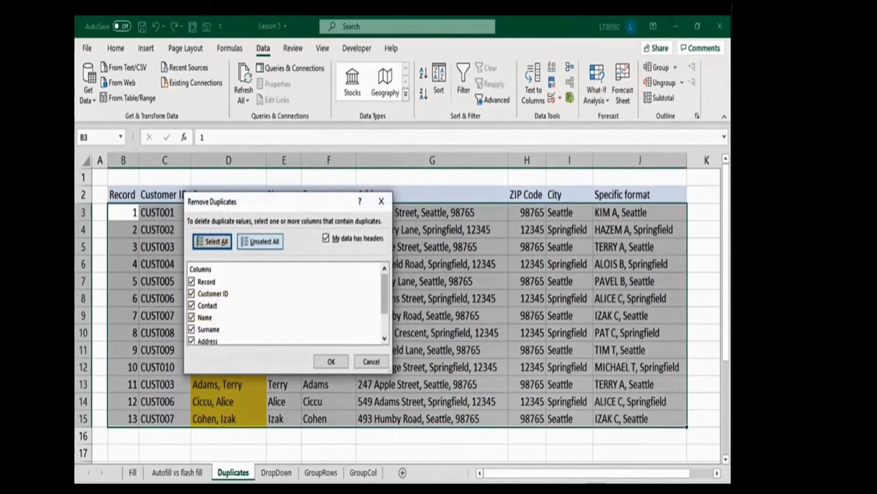
left_click(260, 241)
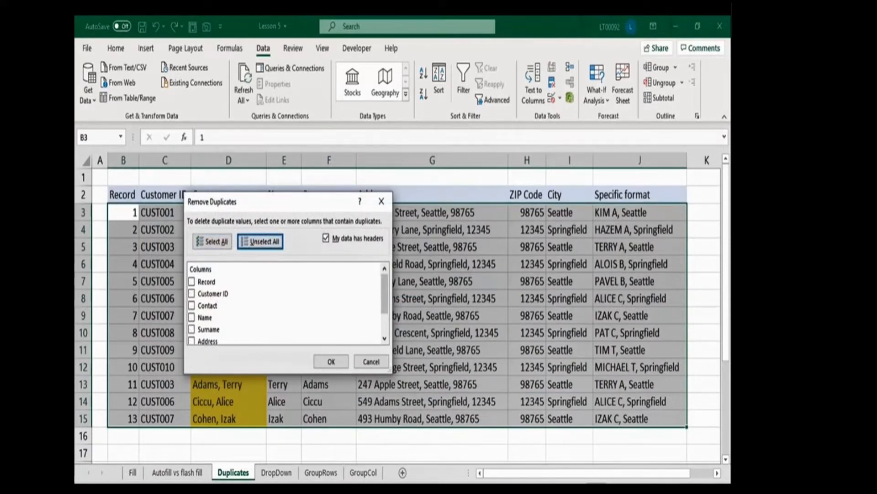
left_click(192, 305)
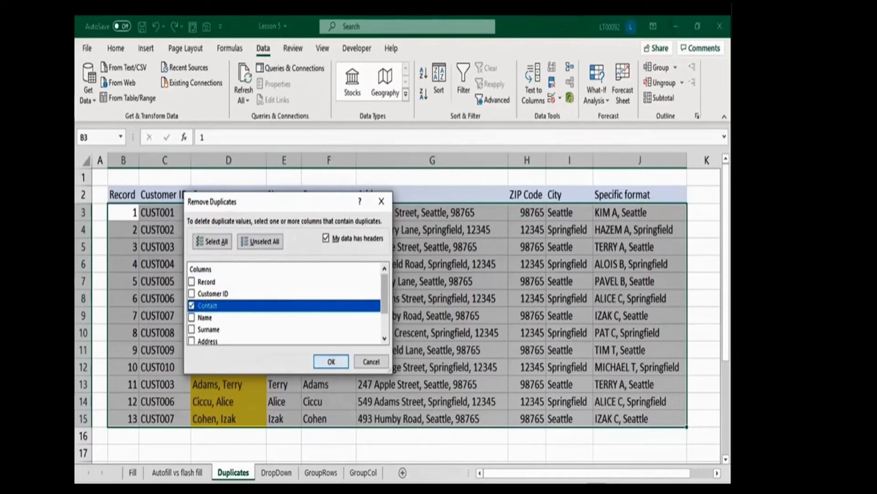
key("Return")
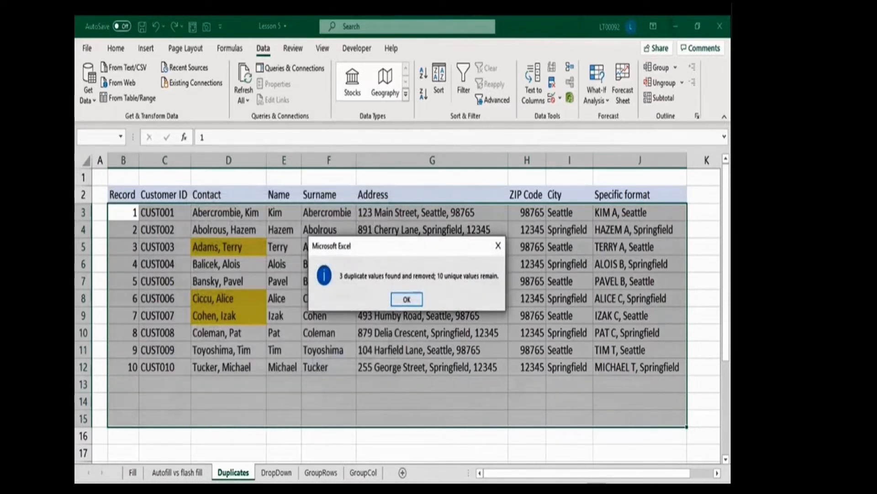
key("Return")
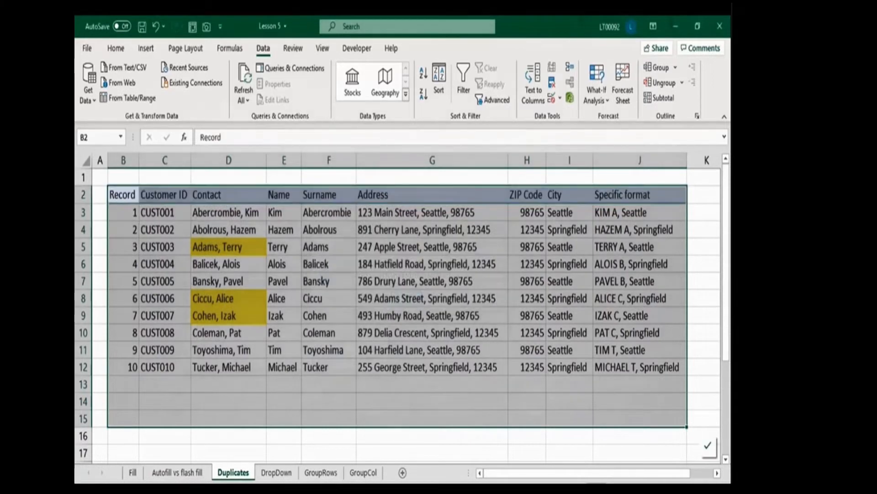
left_click_drag(123, 384, 663, 418)
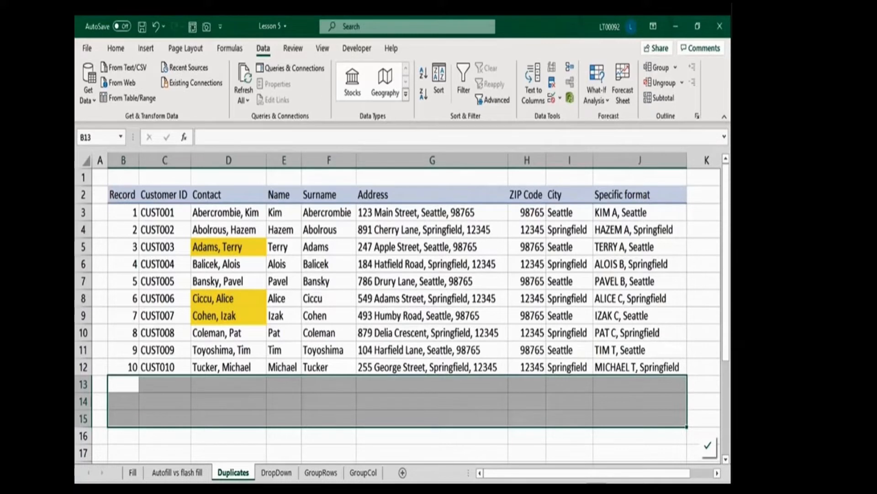
left_click(123, 383)
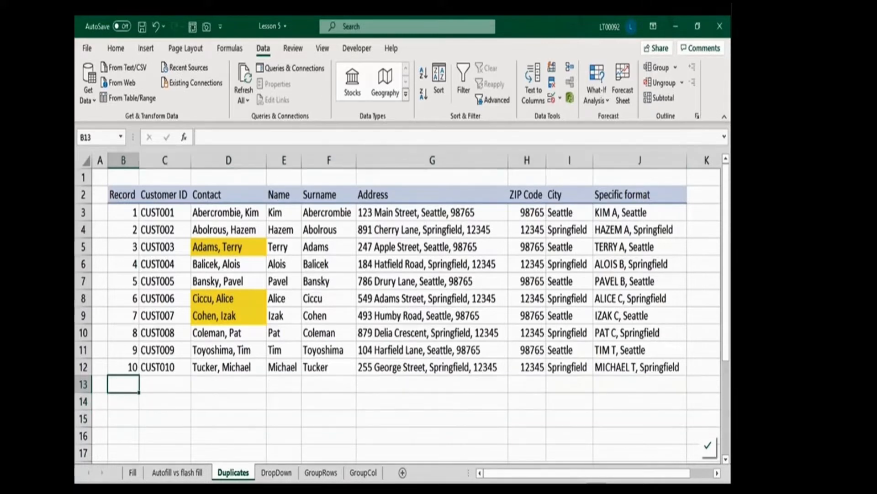
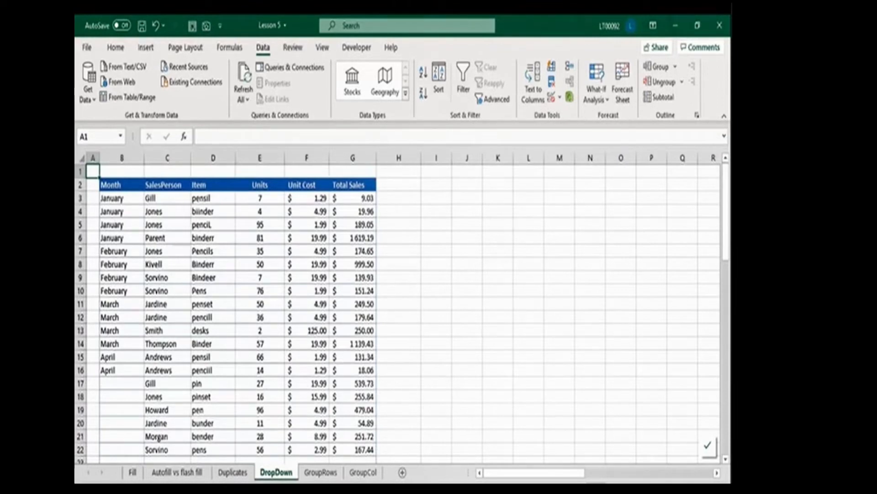
Step: Enter April in B17 of the Month column on the DropDown sheet
left_click(122, 384)
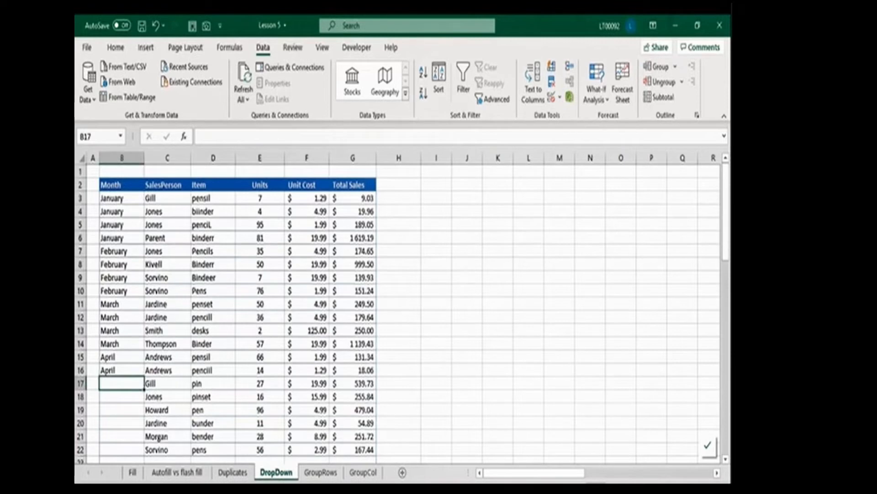
type("April")
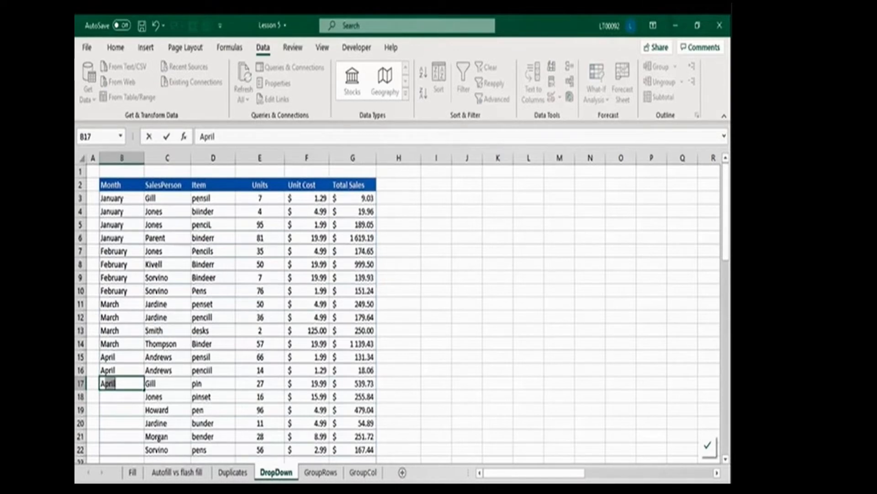
key("Return")
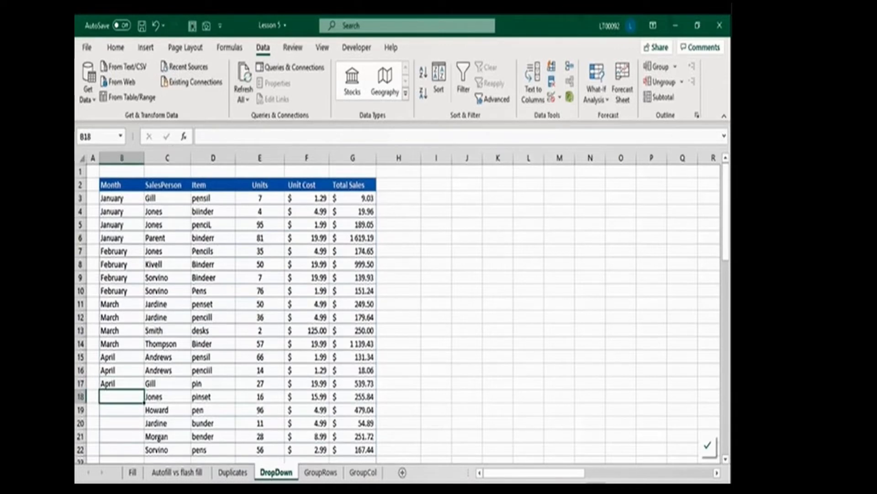
Step: Fill B18 with April, chosen from the pick list of existing Month entries
key("alt+Down")
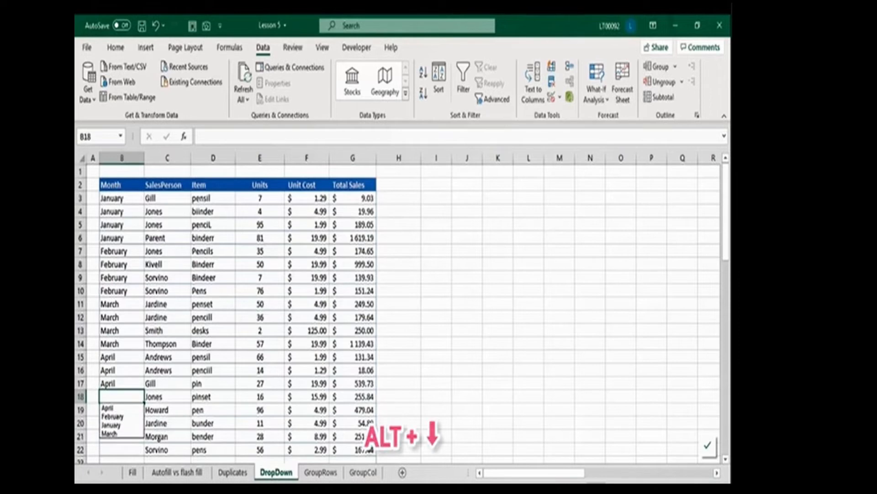
key("Down")
key("Down")
key("Down")
key("Down")
key("Up")
key("Up")
key("Up")
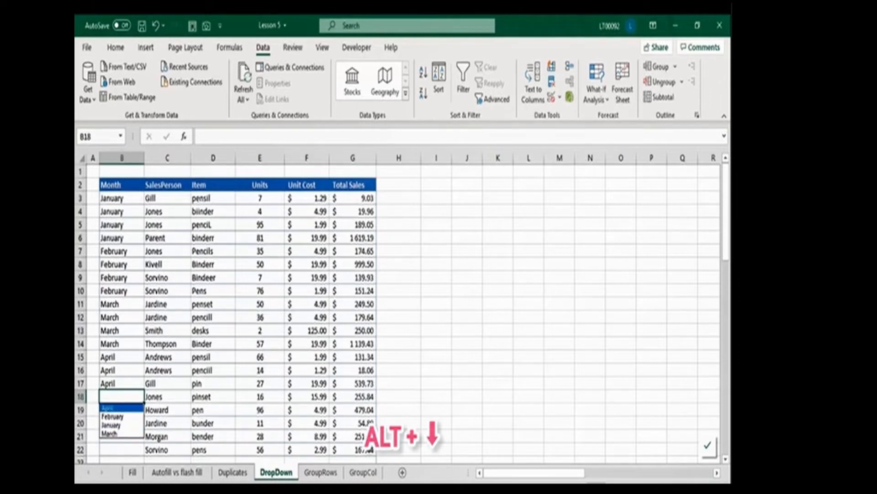
key("Return")
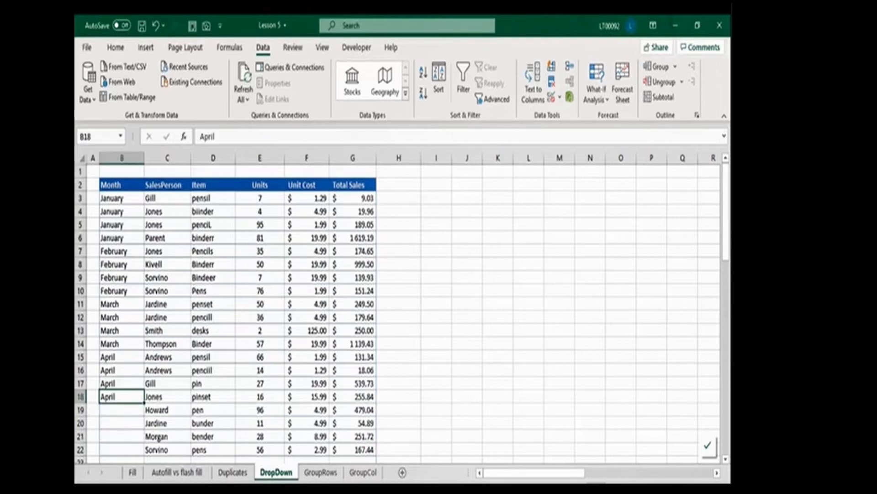
key("Return")
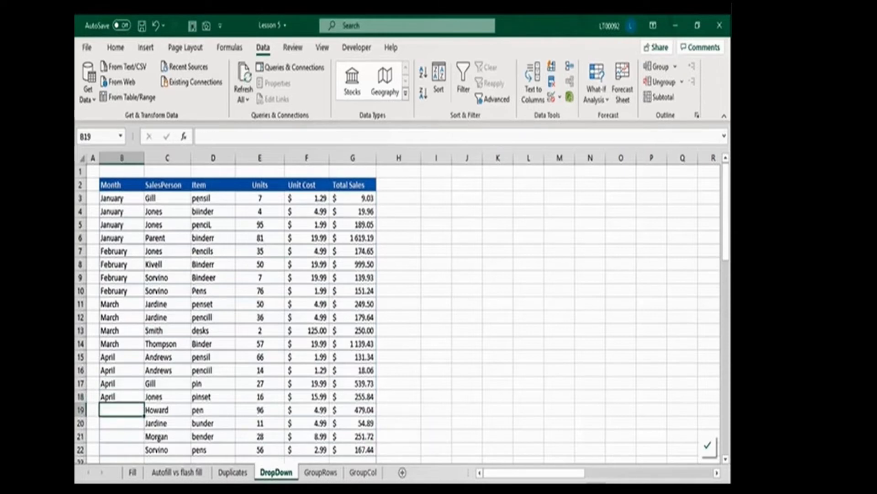
Step: Choose April from the pick list for B19 and enter the new month May in B20
key("alt+Down")
key("Down")
key("Return")
key("Return")
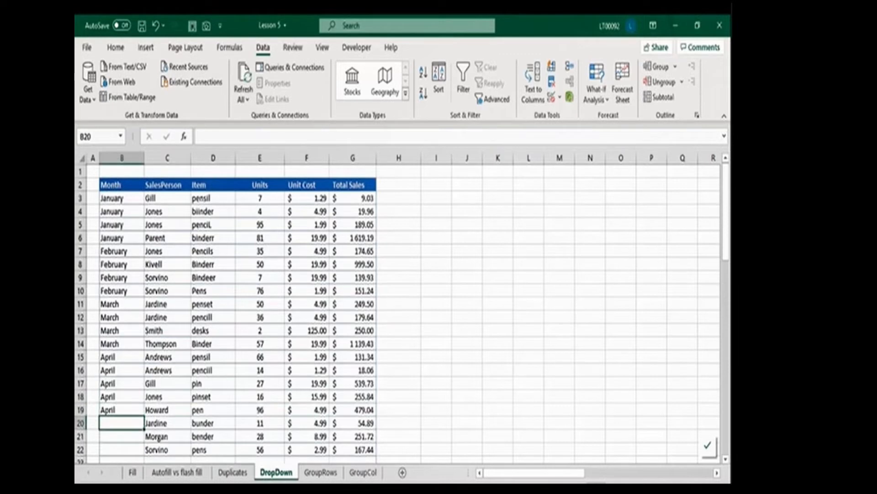
type("May")
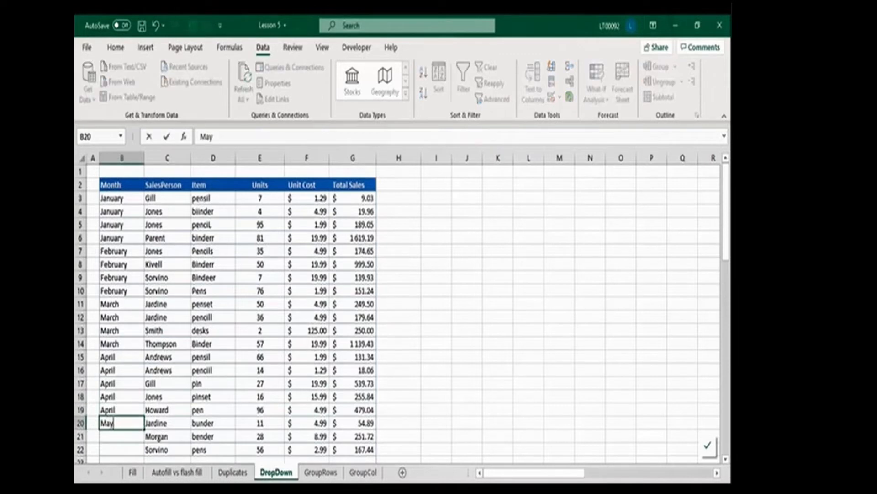
key("Return")
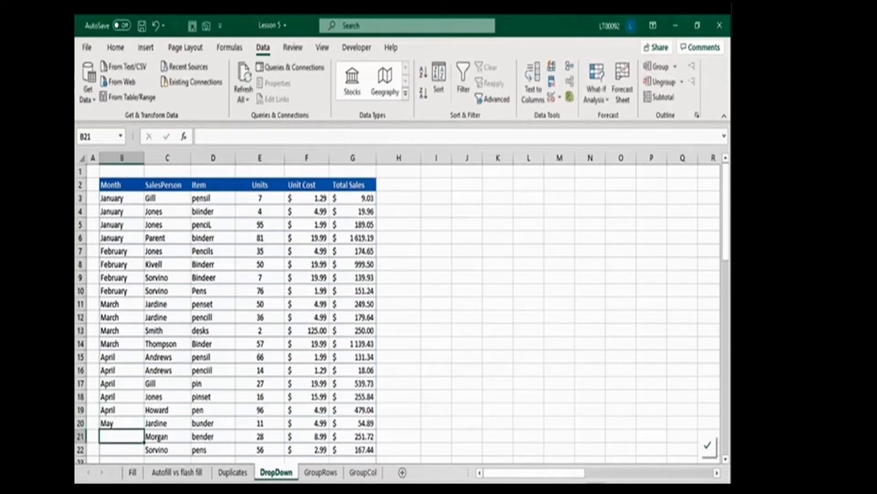
Step: Fill B21 with May, chosen from the pick list of existing Month entries
key("alt+Down")
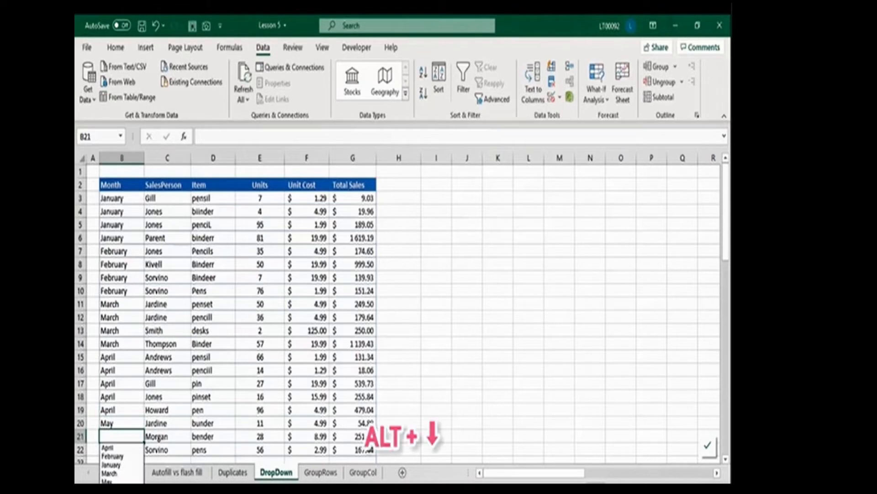
key("Down")
key("Down")
key("Down")
key("Down")
key("Down")
key("Return")
key("Down")
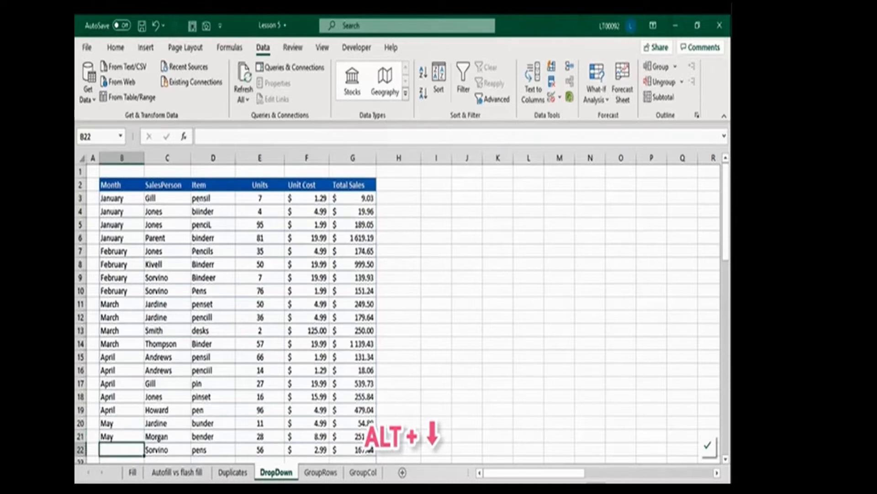
Step: Choose May from the pick list of existing Month entries for B22
key("alt+Down")
key("Down")
key("Down")
key("Down")
key("Down")
key("Down")
key("Return")
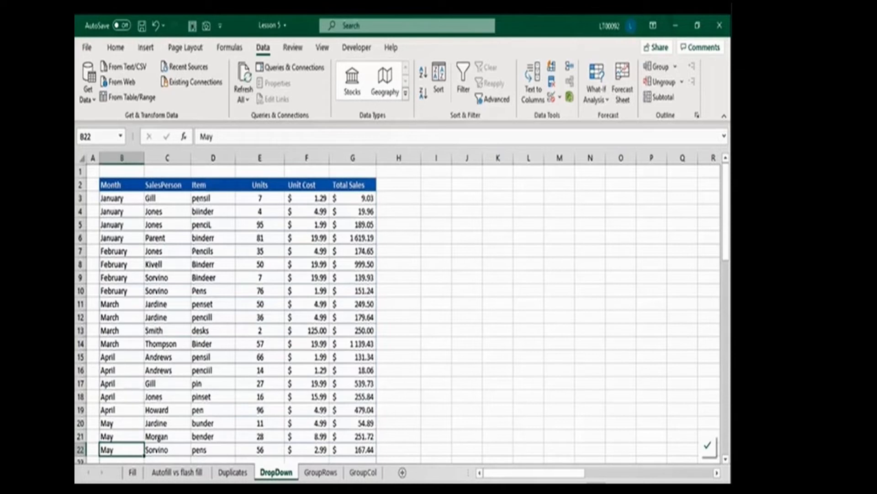
Step: Examine the spelling and capitalization of the first entries in the Item column, D3 to D6
left_click(213, 171)
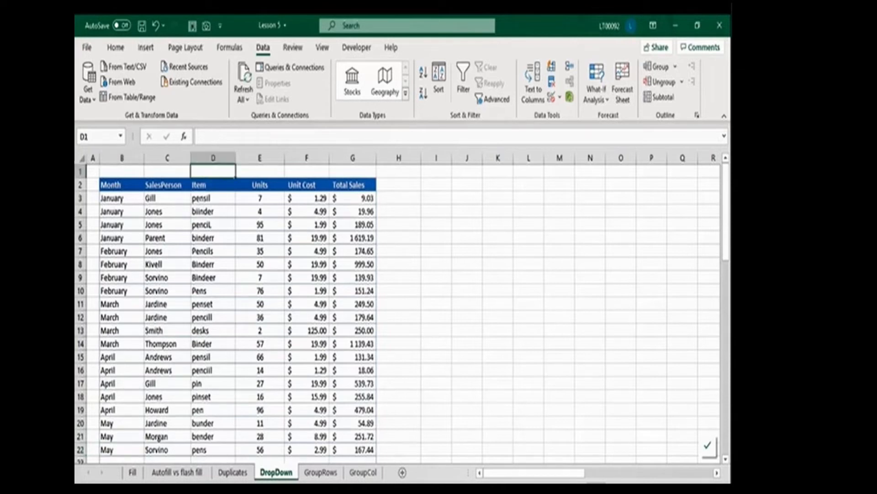
left_click(213, 198)
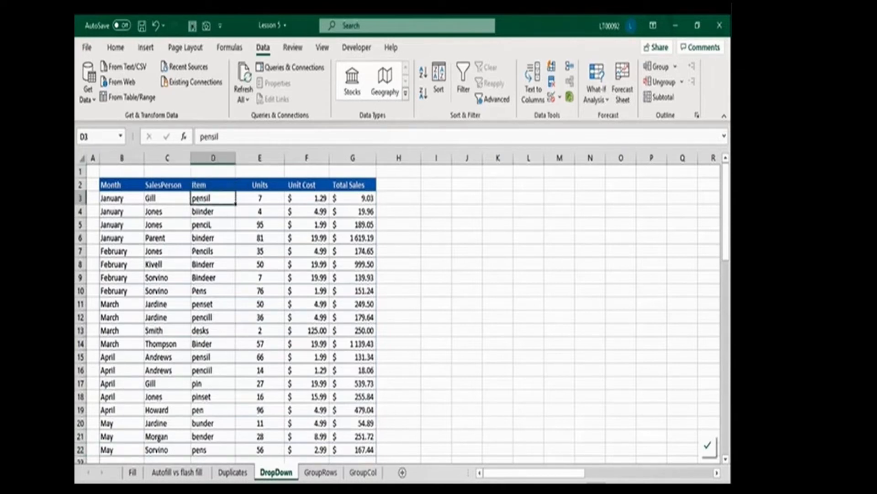
left_click(213, 212)
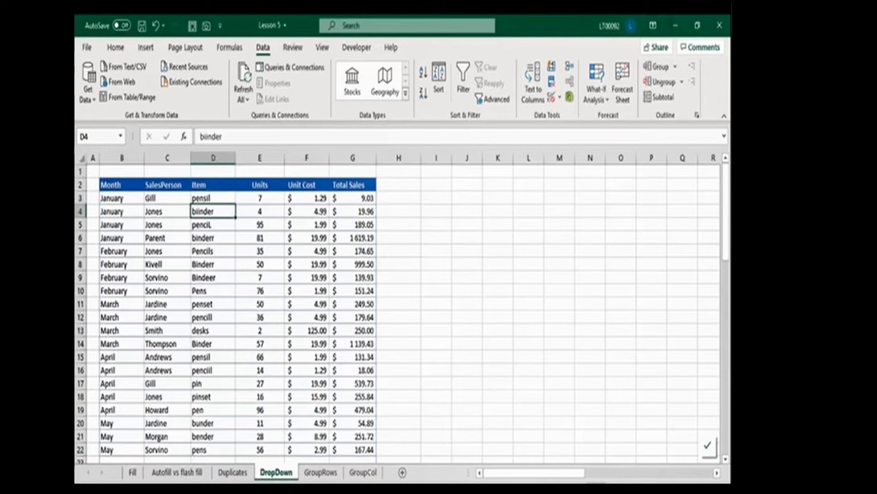
left_click(213, 225)
left_click(213, 238)
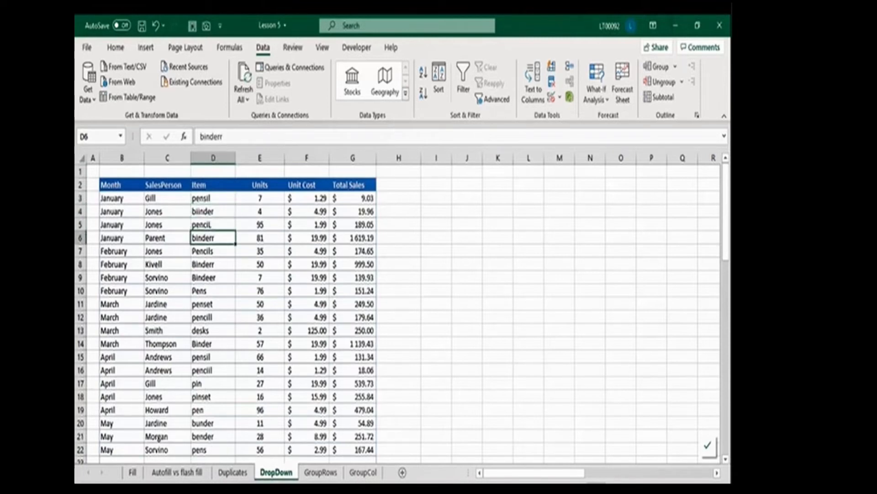
left_click(213, 198)
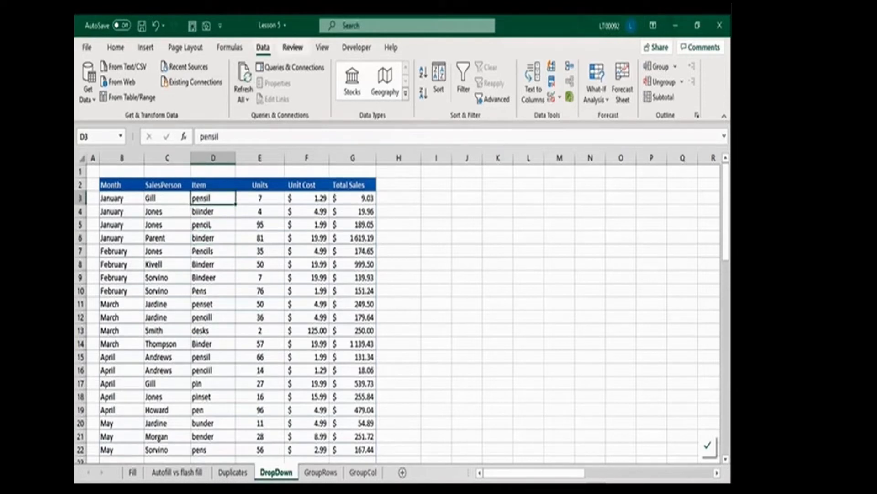
left_click(293, 47)
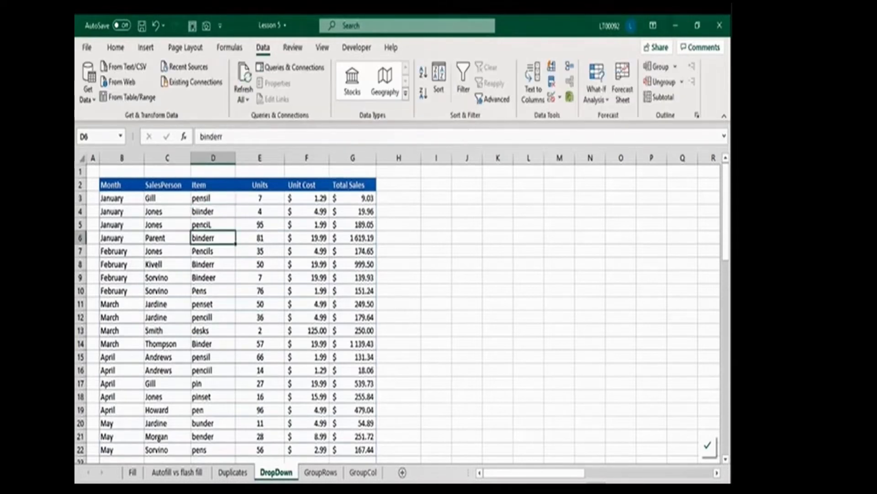
Step: Run the spelling check from D3, accept the correction pencil for that cell, and end the check
left_click(213, 198)
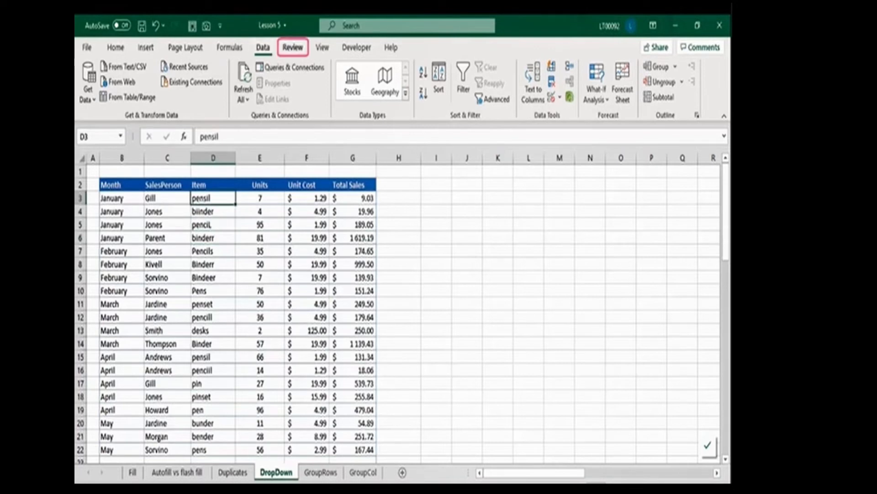
left_click(292, 47)
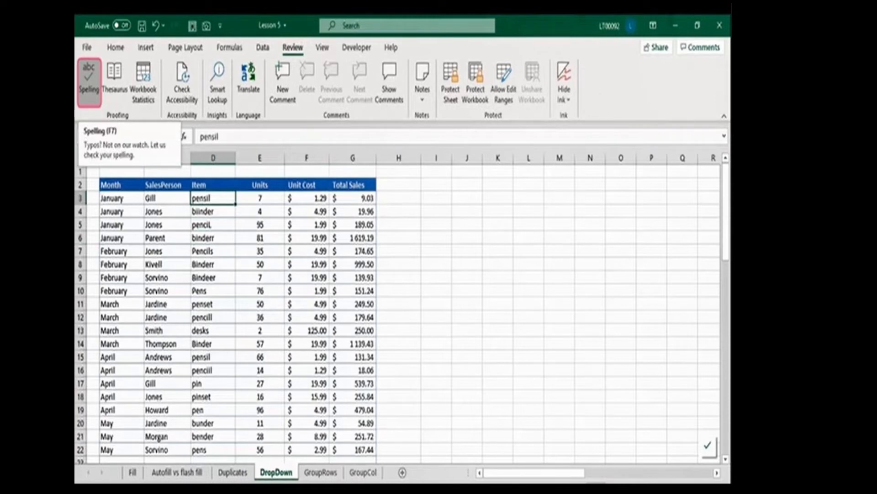
left_click(88, 79)
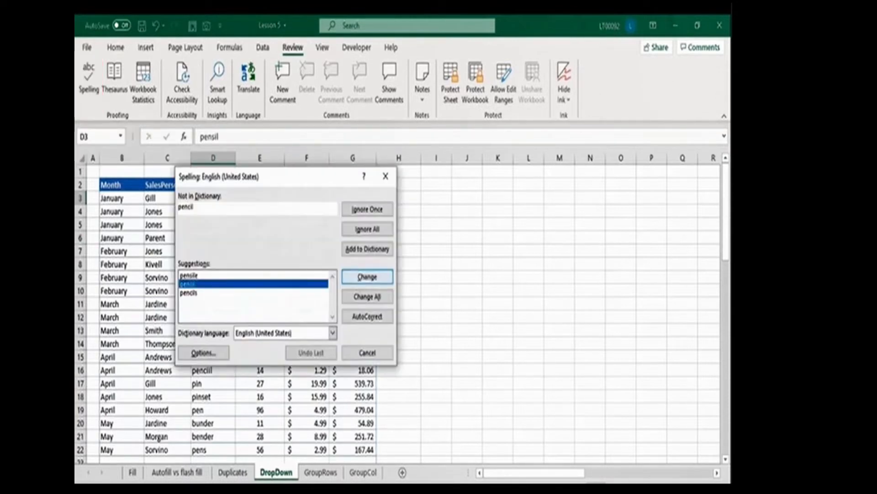
key("Return")
left_click(367, 352)
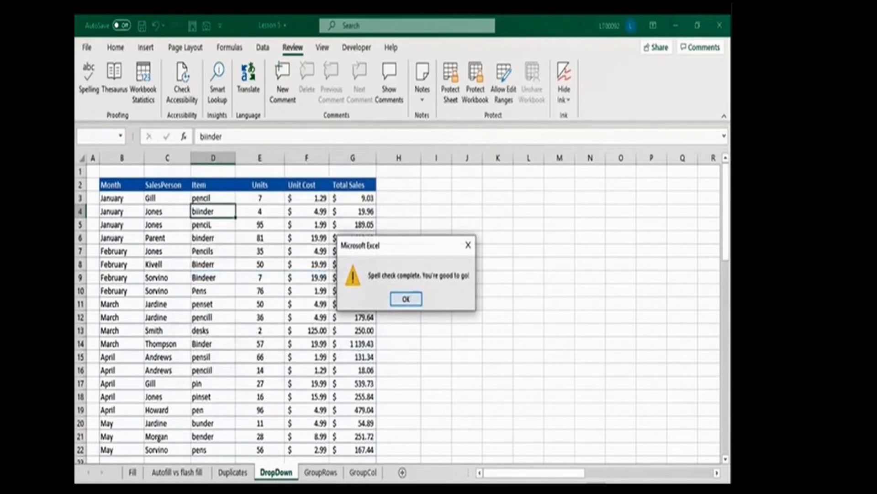
key("Return")
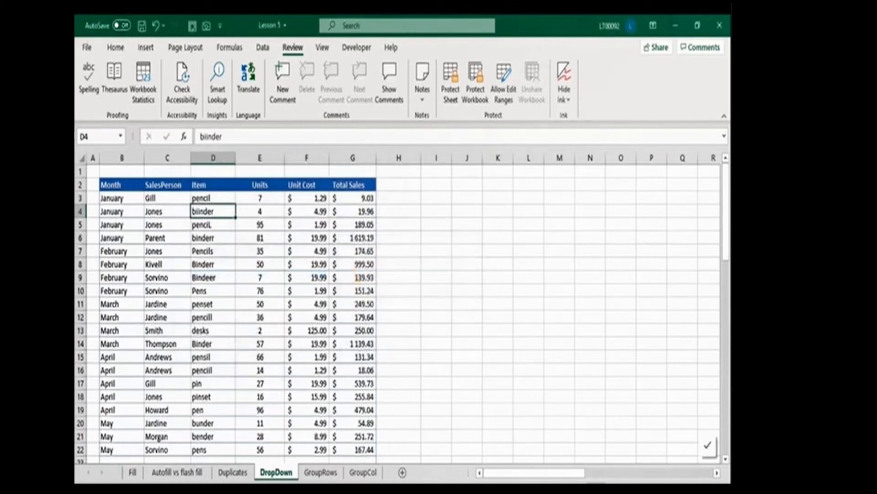
Step: Capitalize the first letter of the item in D3 so it reads Pencil
left_click(213, 198)
left_click(205, 137)
key("BackSpace")
type("P")
key("Return")
key("Down")
key("Down")
key("Down")
key("Down")
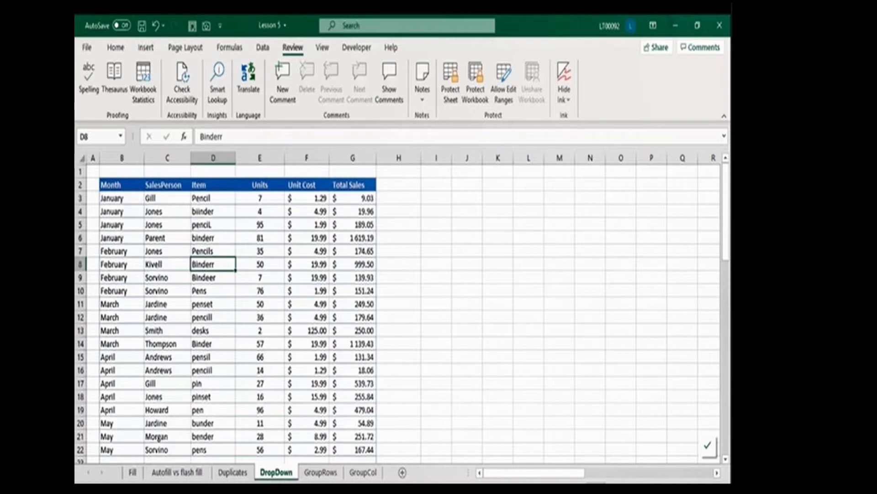
Step: Enter the heading Items in M2 and make it bold and underlined
left_click(560, 185)
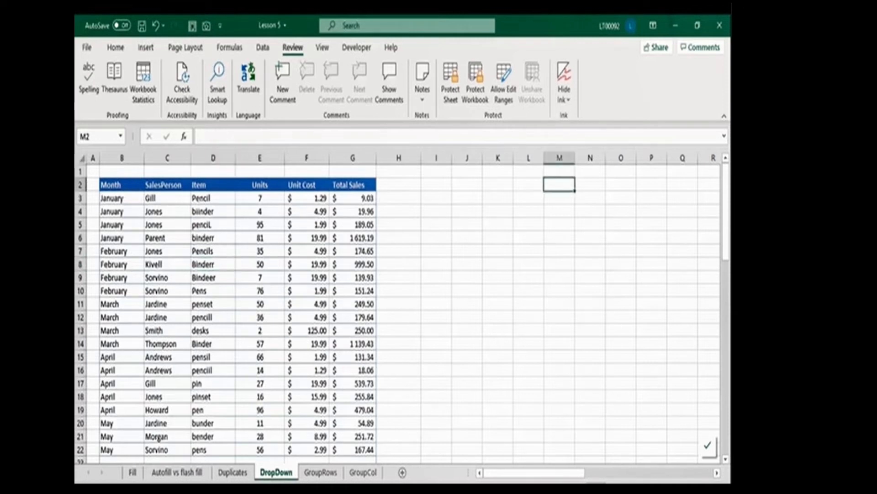
type("Items")
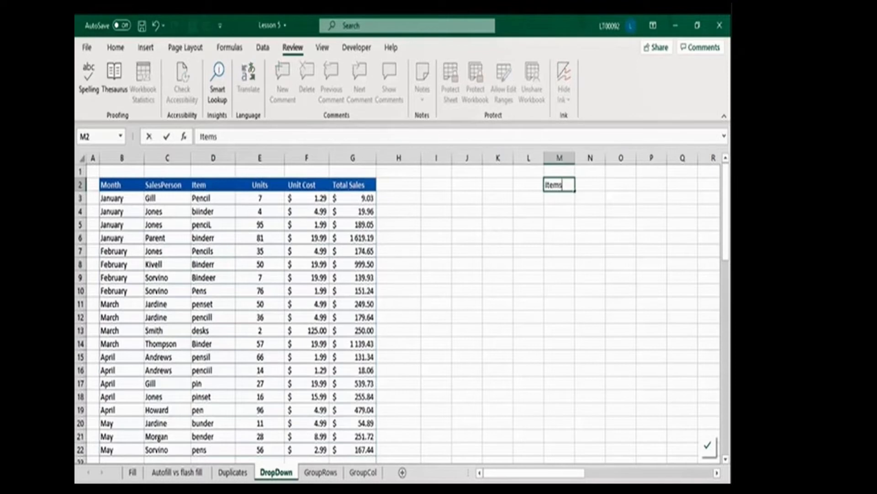
key("Return")
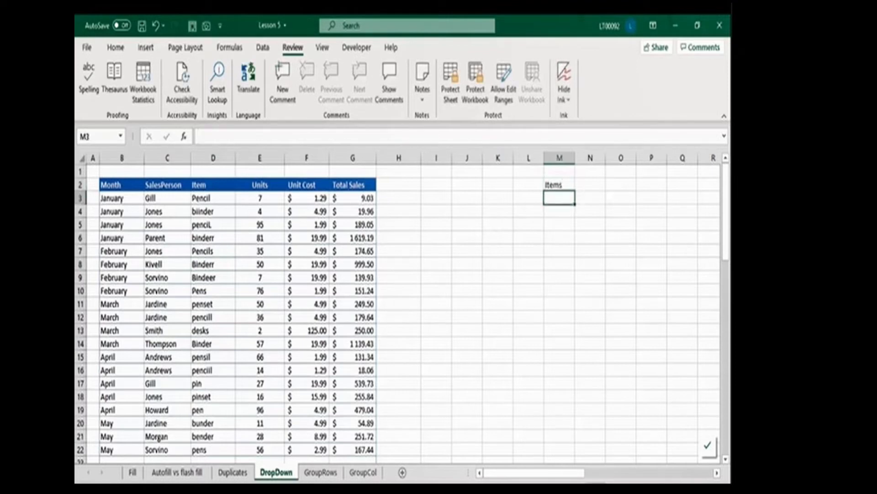
left_click(560, 184)
key("ctrl+b")
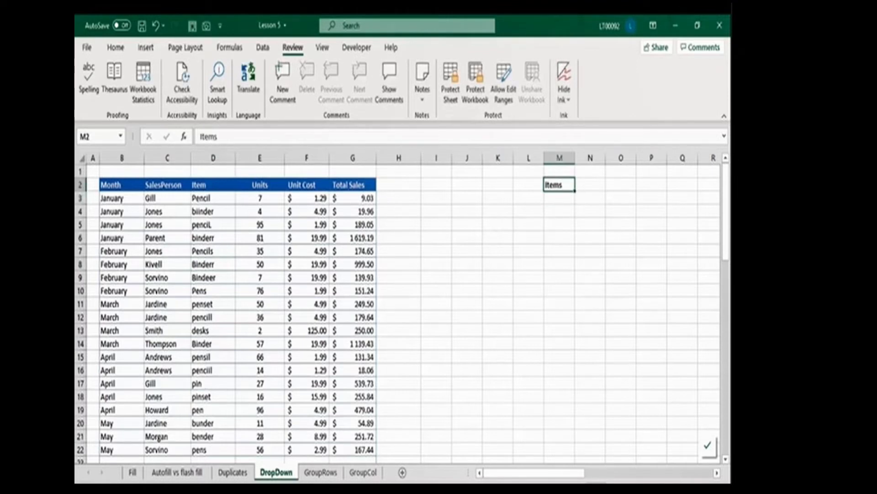
key("ctrl+u")
Step: List the valid items Pencil, Pen set, Binder and Desk in M3 to M6 under the Items heading
left_click(560, 198)
type("Pencil")
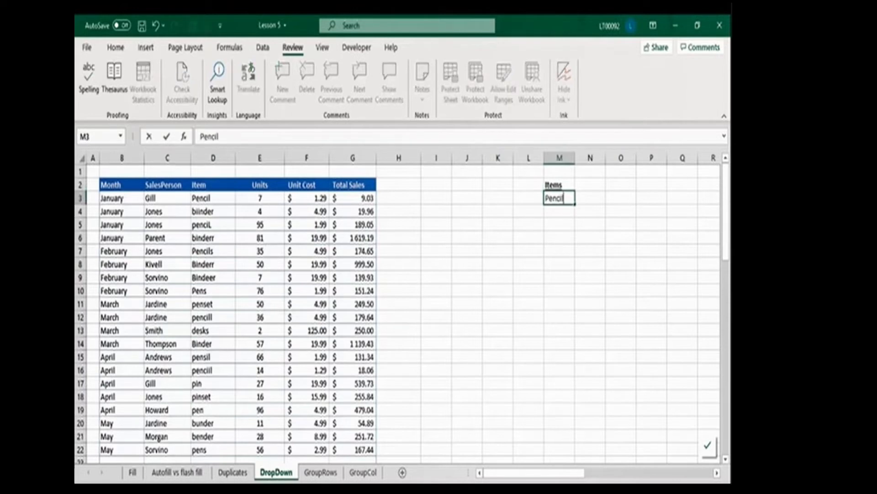
key("Return")
type("Pen set")
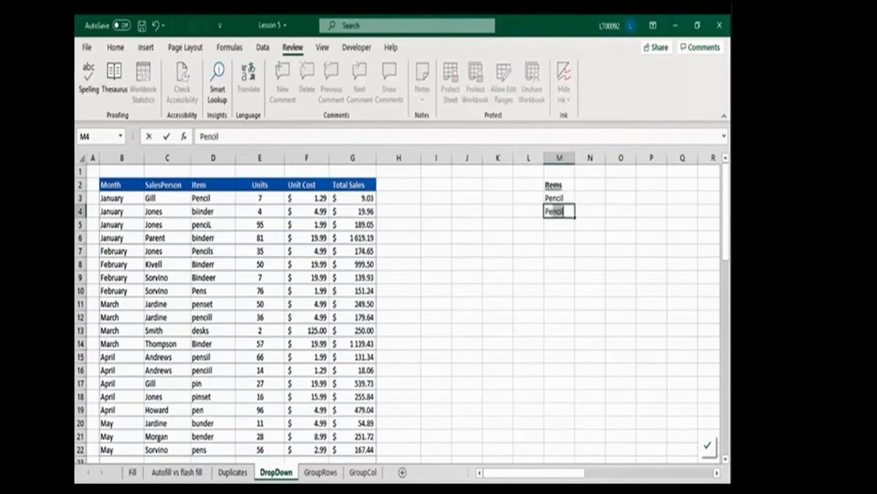
key("Return")
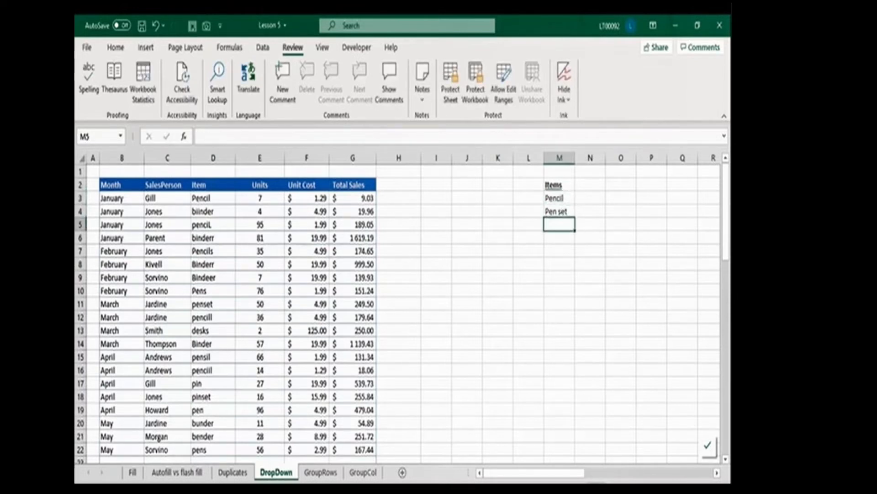
type("Binder")
key("Return")
type("De")
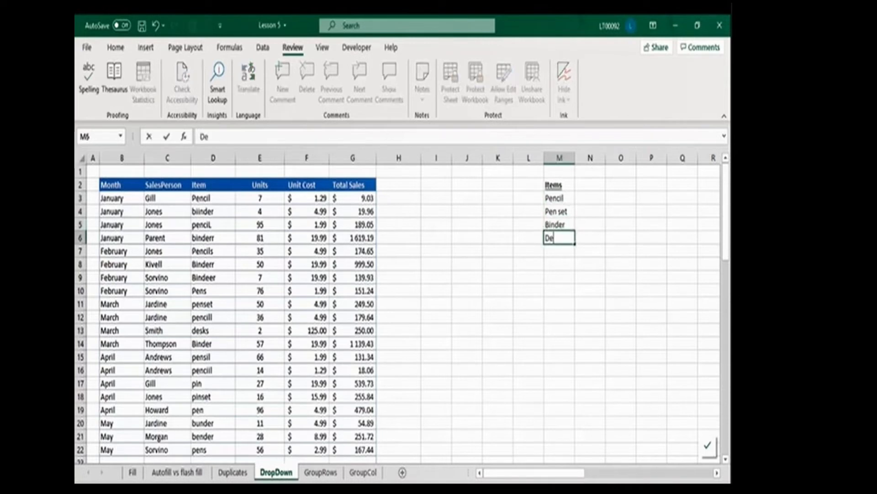
type("sk")
key("Return")
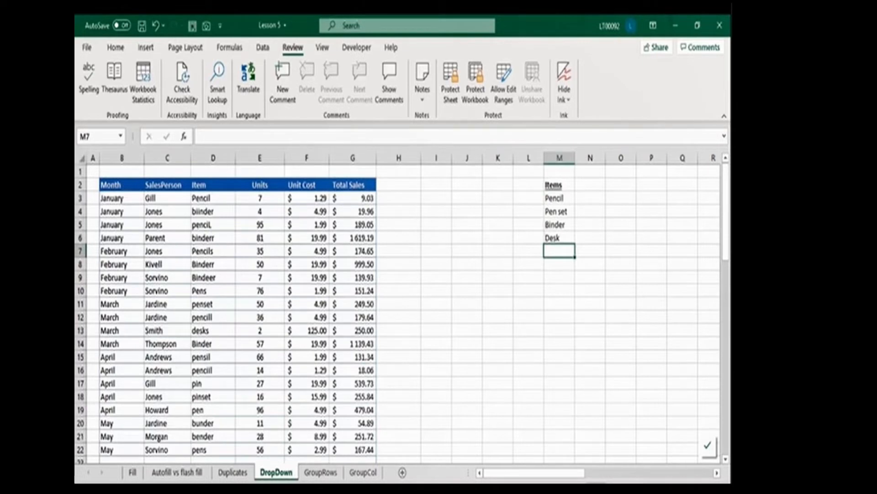
Step: Apply list data validation to D3 with source =$M$3:$M$6, and choose Pencil from its in-cell drop-down
left_click(213, 198)
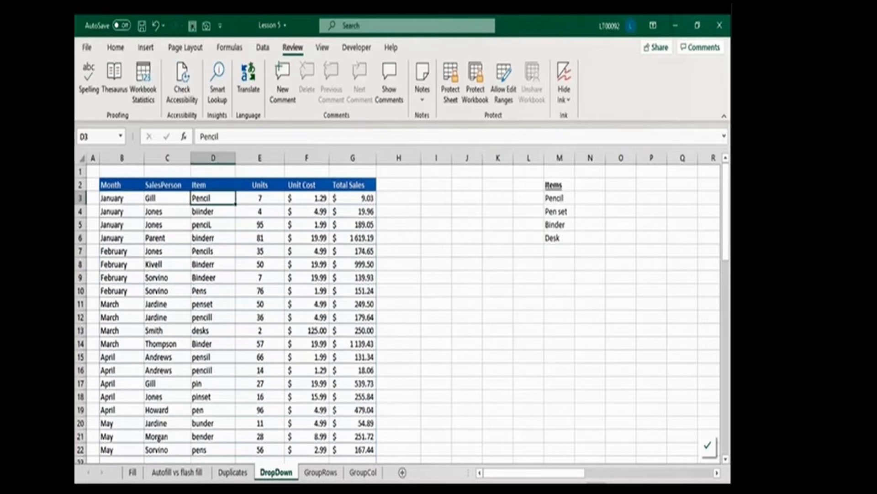
left_click(262, 47)
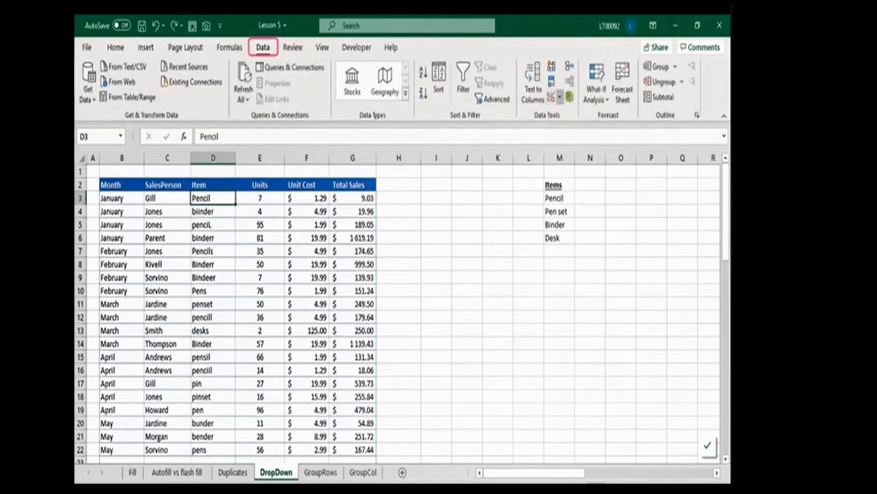
left_click(559, 97)
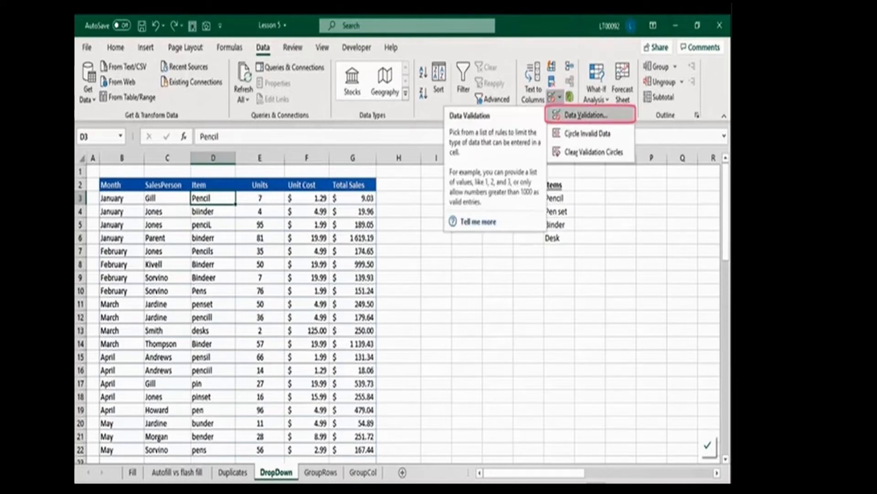
left_click(585, 115)
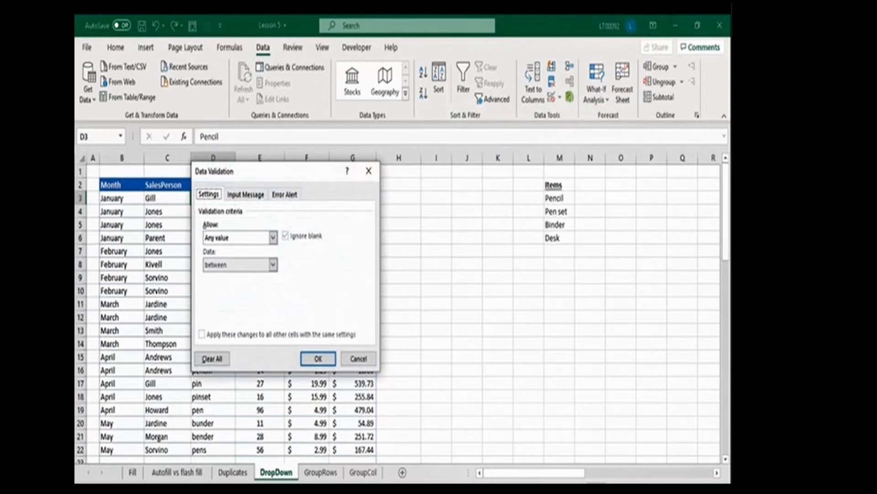
left_click(272, 237)
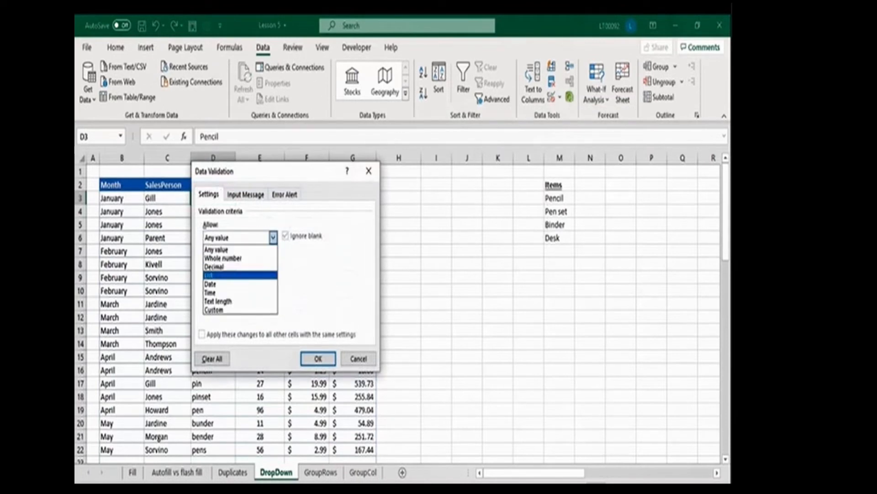
left_click(240, 274)
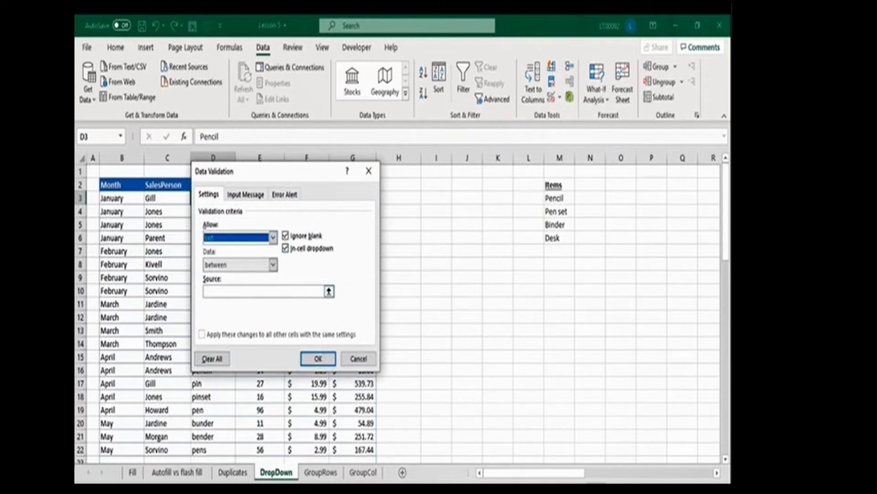
left_click(329, 291)
left_click_drag(555, 198, 565, 238)
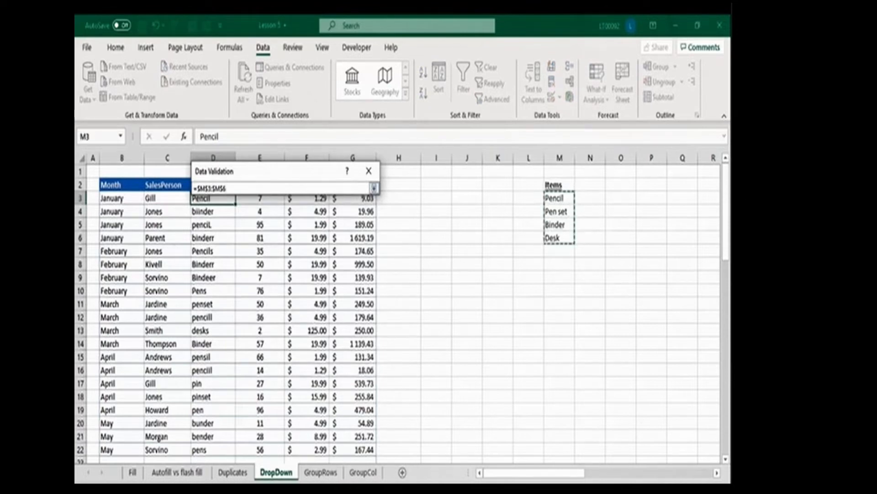
key("Return")
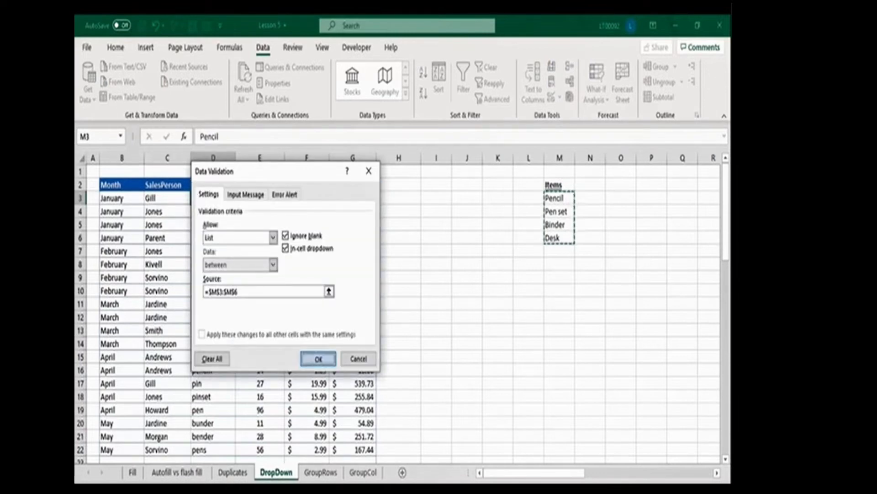
left_click(318, 358)
left_click(240, 197)
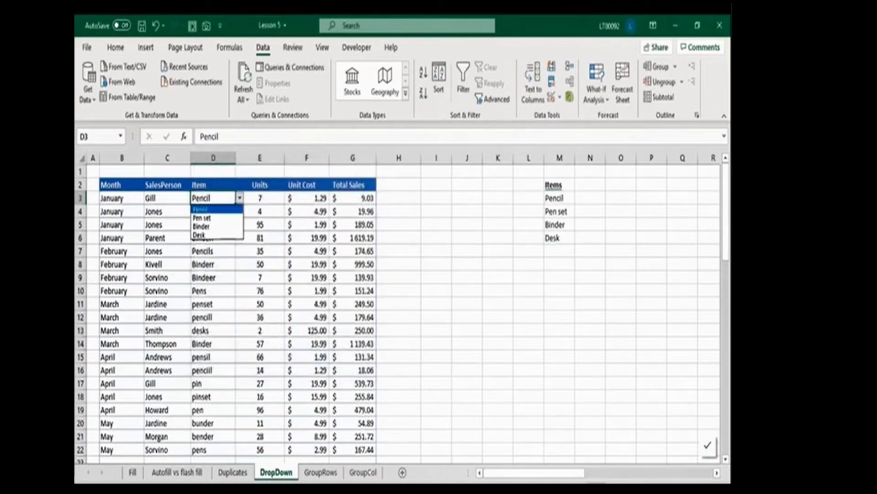
left_click(216, 209)
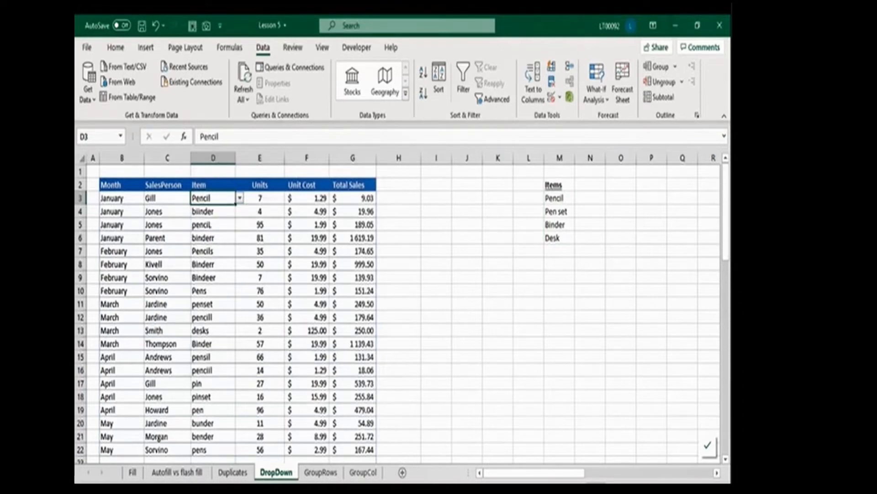
Step: Copy D3 with its drop-down validation into D4:D22 of the Item column
key("Down")
key("shift+Down")
key("shift+Down")
key("shift+Down")
key("shift+Down")
key("shift+Down")
key("shift+Down")
key("shift+Down")
key("shift+Down")
key("shift+Down")
key("shift+Down")
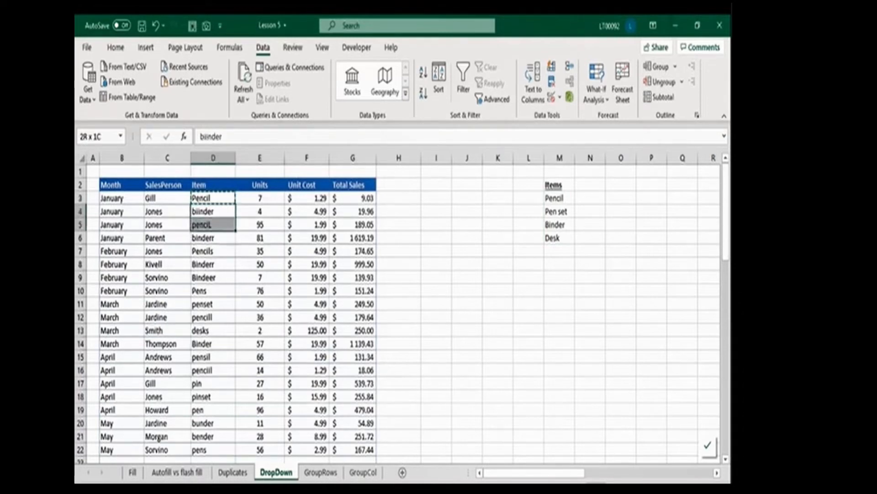
key("Up")
key("Down")
key("shift+Down")
key("shift+Down")
key("shift+Down")
key("shift+Down")
key("shift+Down")
key("shift+Down")
key("shift+Down")
key("shift+Down")
key("shift+Down")
key("shift+Down")
key("shift+Down")
key("shift+Down")
key("shift+Down")
key("shift+Down")
key("shift+Down")
key("shift+Down")
key("shift+Down")
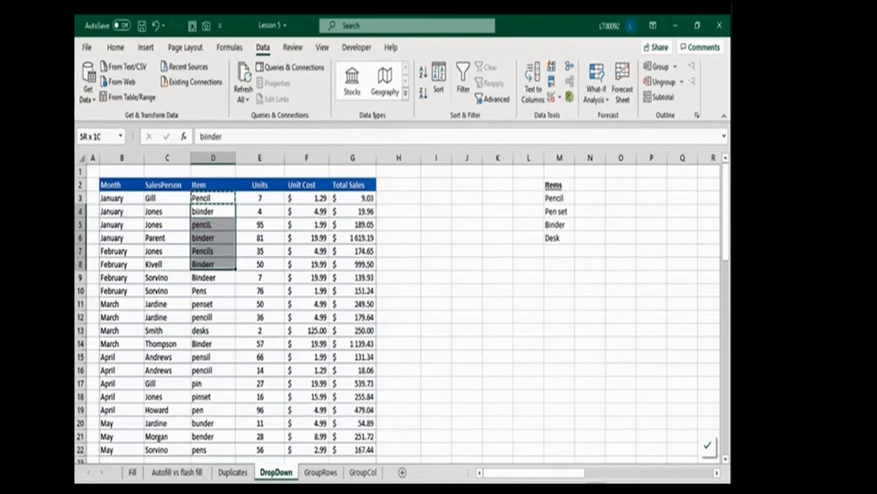
key("shift+Down")
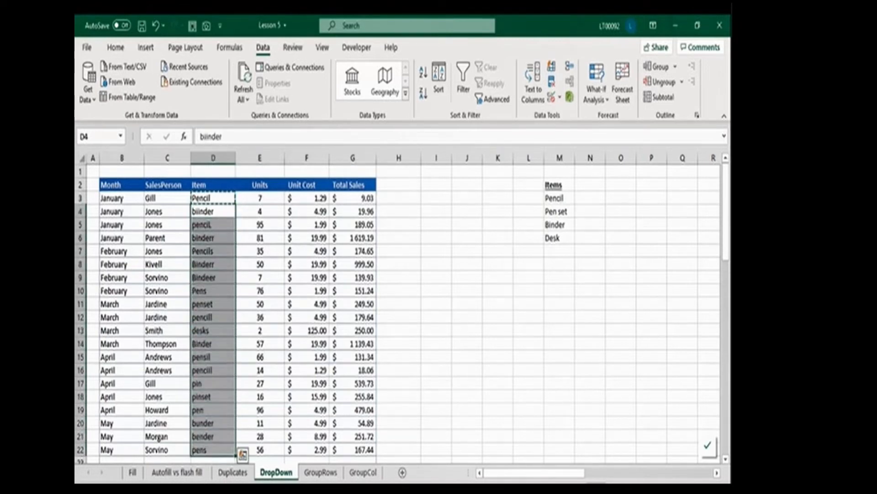
type("Pencil Pencil Pencil Pencil Pencil Pencil Pencil Pencil Pencil Pencil Pencil Pencil Pencil Pencil Pencil Pencil Pencil Pencil Pencil")
Step: Choose Pen set in D4 and Binder in D5 from their in-cell drop-down lists
key("alt+Down")
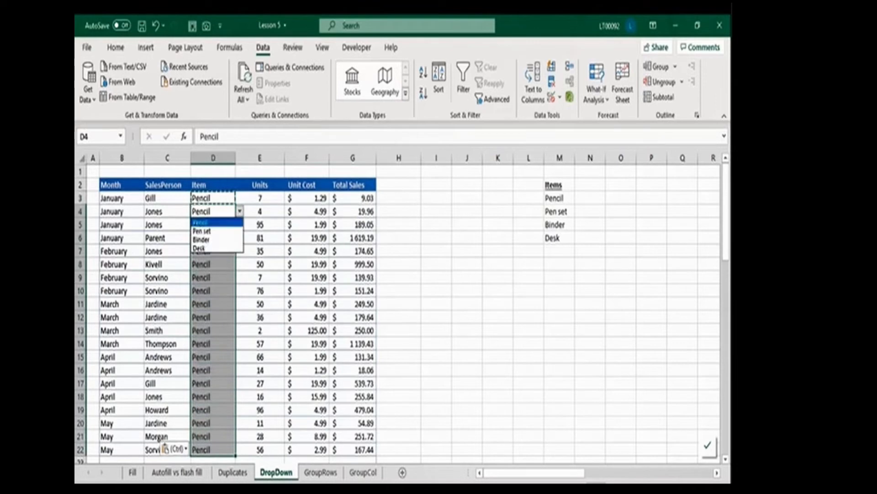
key("Return")
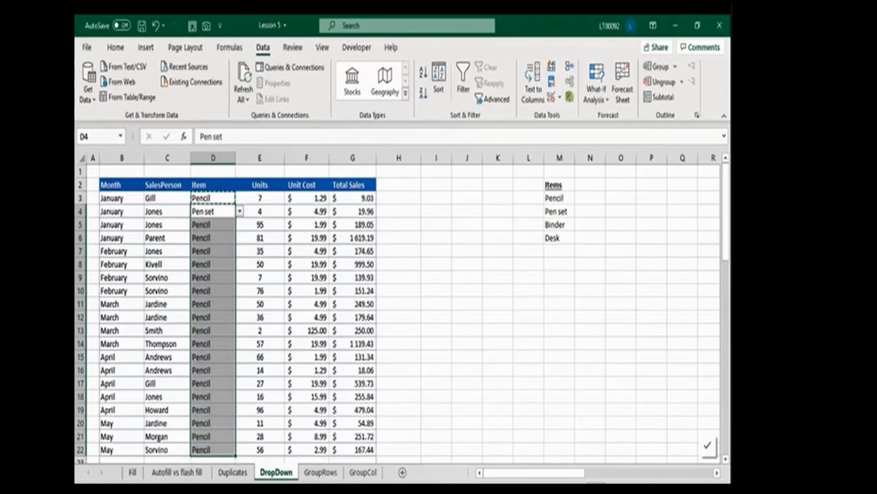
key("Down")
key("alt+Down")
key("Down")
key("Down")
key("Return")
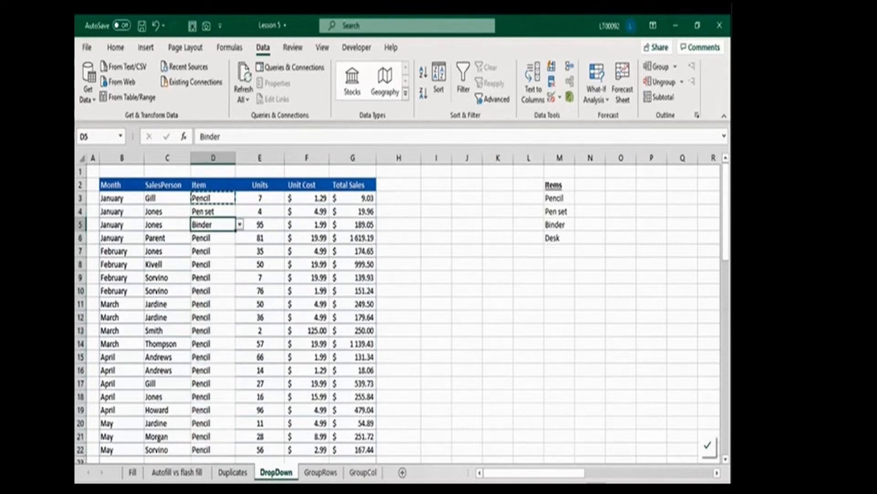
Step: Choose Binder in D6 and Desk in D7 from their in-cell drop-down lists
key("Down")
key("alt+Down")
key("Down")
key("Down")
key("Return")
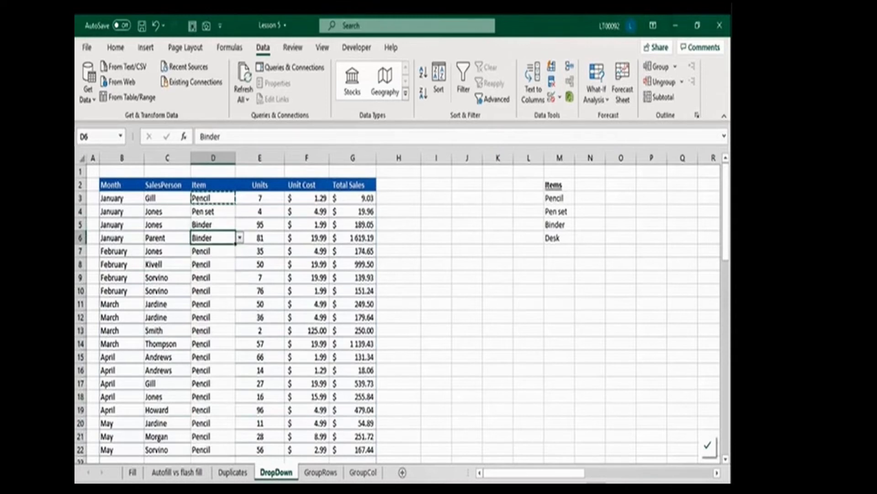
key("Down")
key("alt+Down")
key("Down")
key("Down")
key("Down")
key("Return")
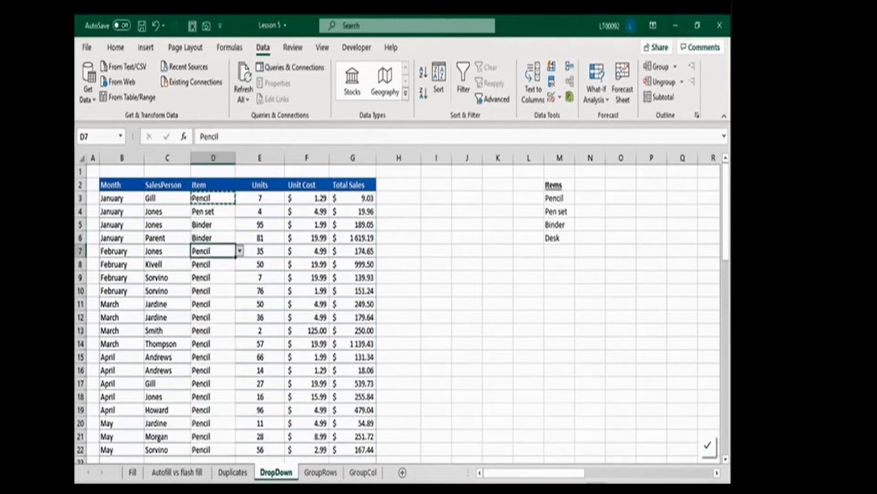
Step: Choose Pen set in D8 from its drop-down list and leave Pencil in D9
key("Down")
key("alt+Down")
key("Down")
key("Return")
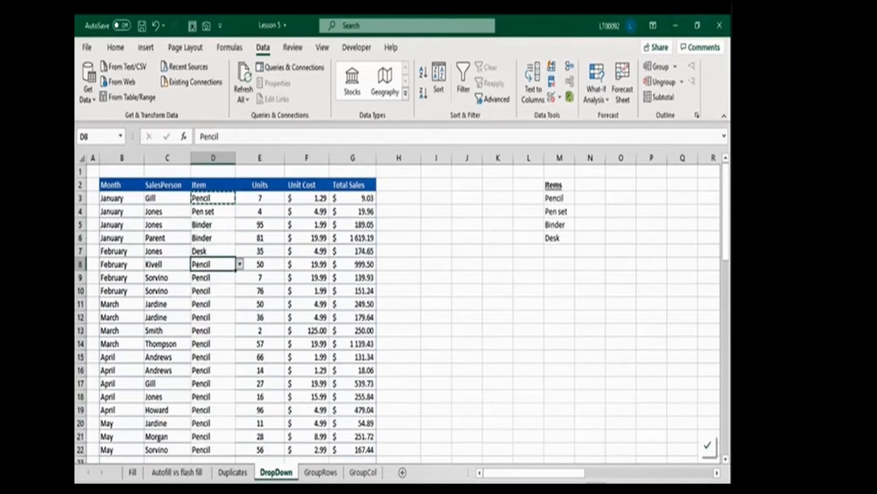
key("Down")
key("alt+Down")
key("Return")
key("Down")
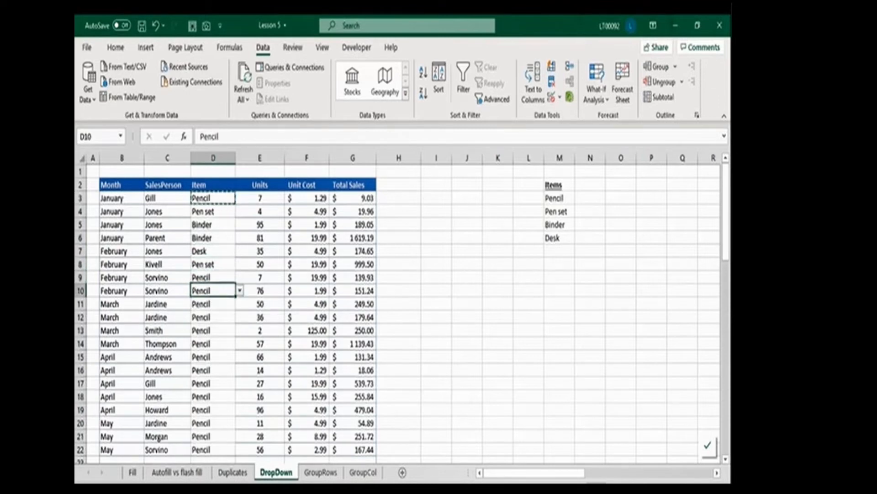
Step: Choose Pen set in both D10 and D11 from their in-cell drop-down lists
key("alt+Down")
key("Down")
key("Return")
key("Down")
key("alt+Down")
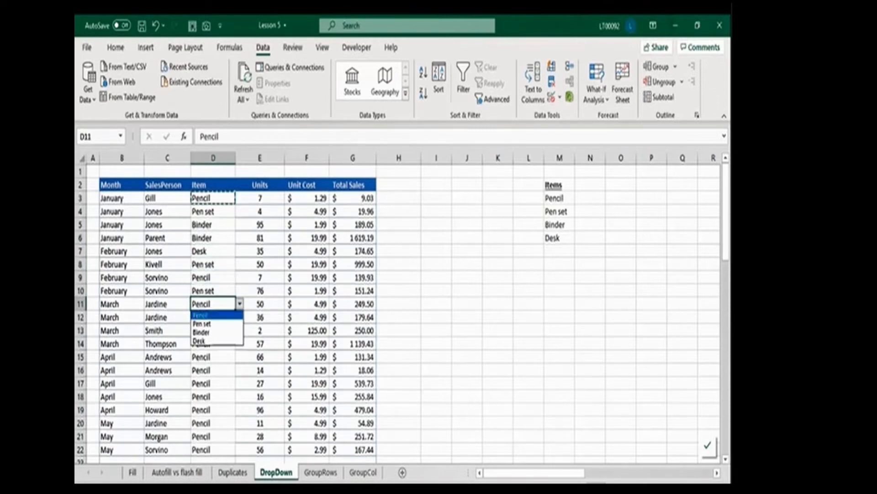
key("Down")
key("Return")
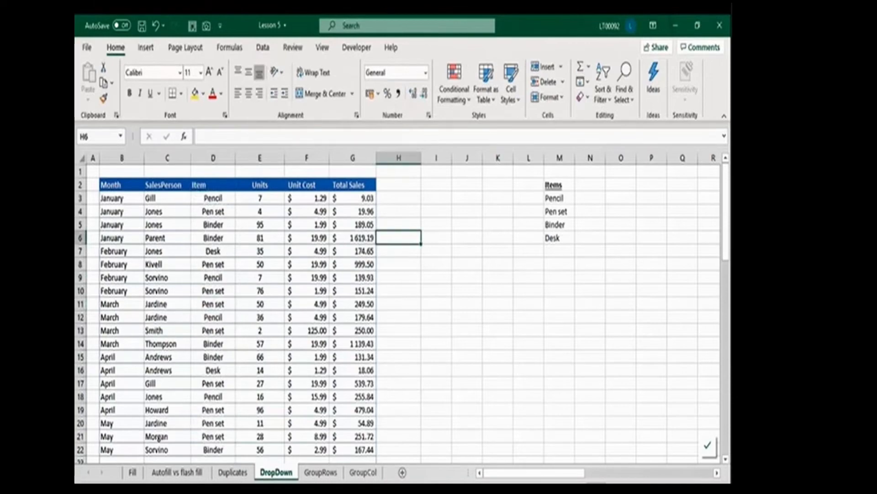
Step: Select the sales data in B2:G22 and examine the workbook statistics, including the end of the current sheet
scroll(402, 314, "down", 2)
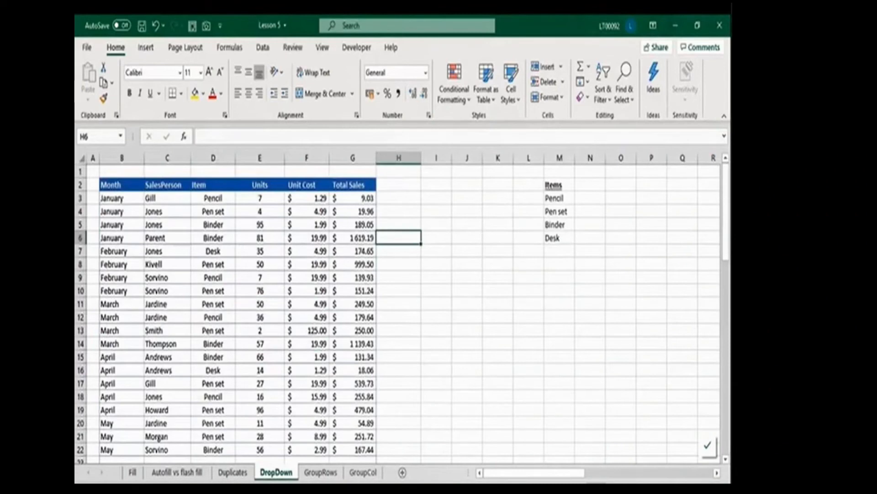
left_click_drag(111, 184, 372, 412)
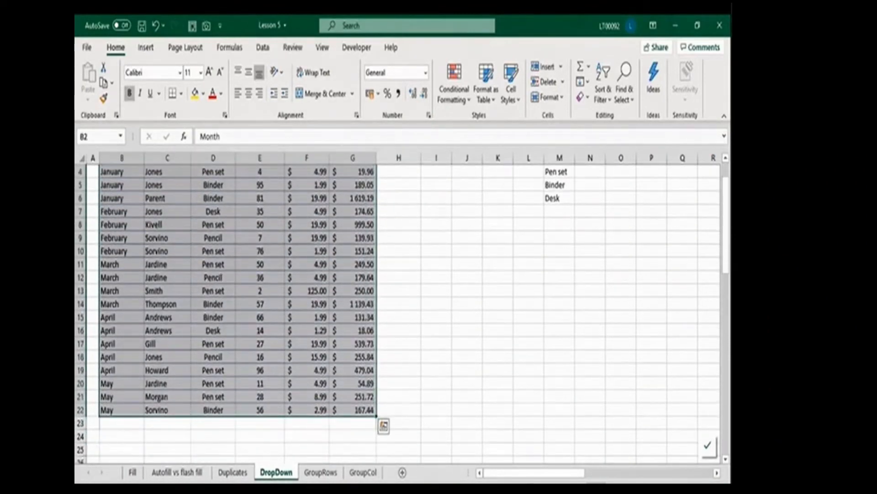
scroll(375, 311, "up", 1)
left_click(293, 48)
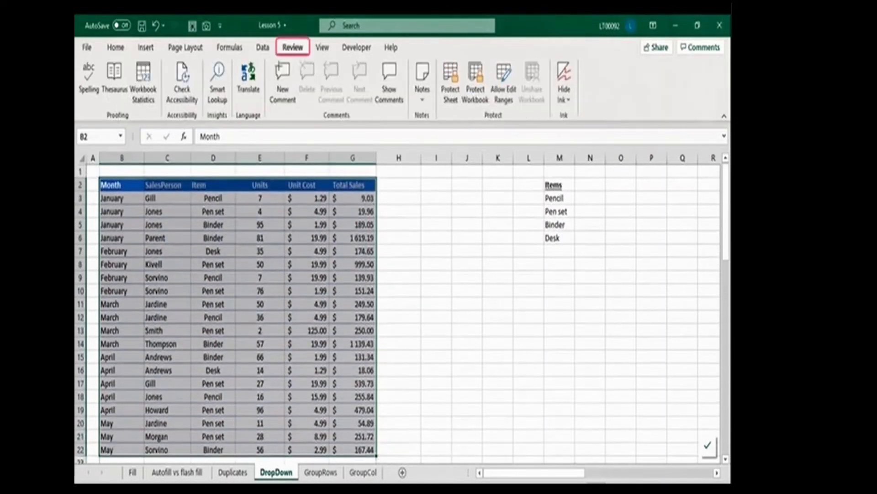
left_click(143, 82)
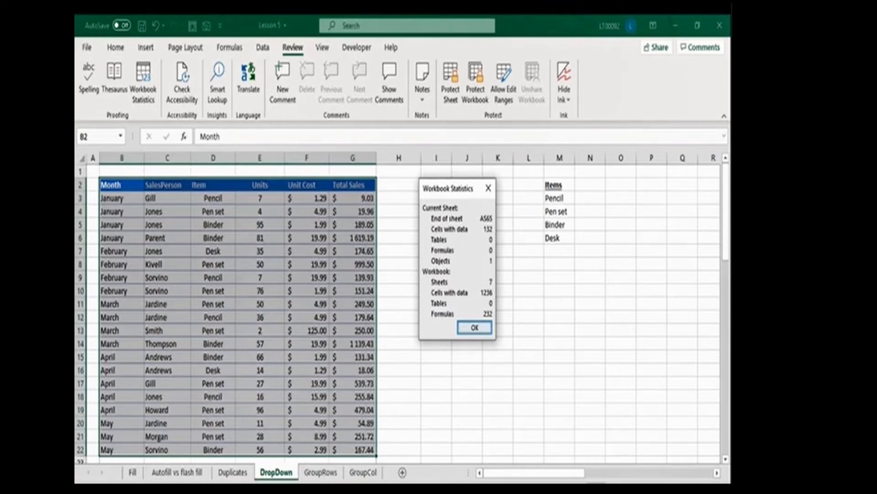
left_click(474, 327)
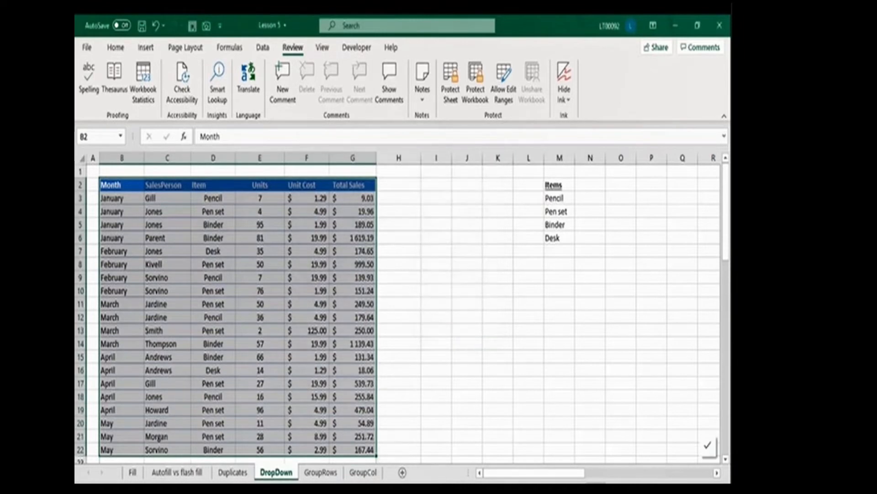
Step: Go to cell AS65, delete the stray Surprise! entry, and return to cell A1
left_click(98, 137)
type("as65")
key("Return")
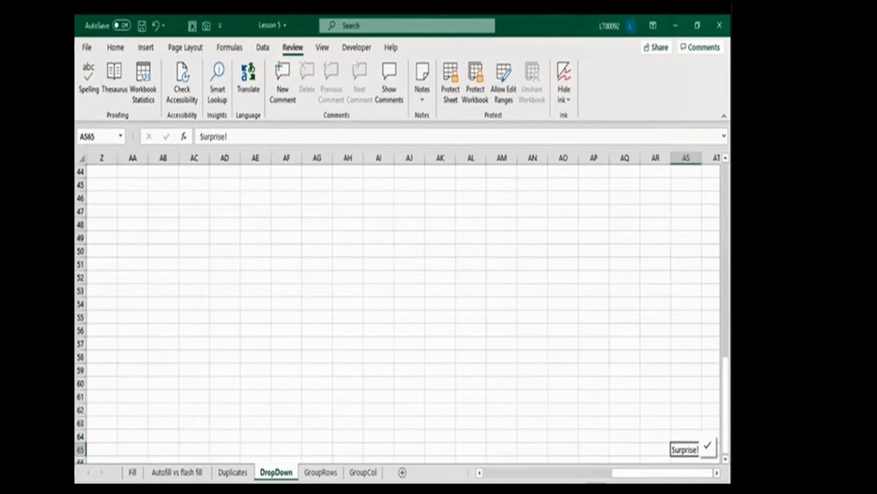
left_click(717, 473)
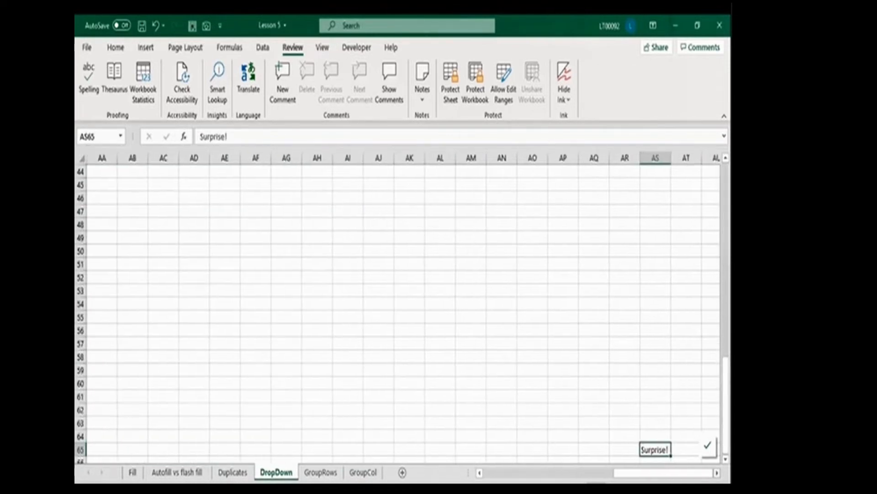
left_click(726, 459)
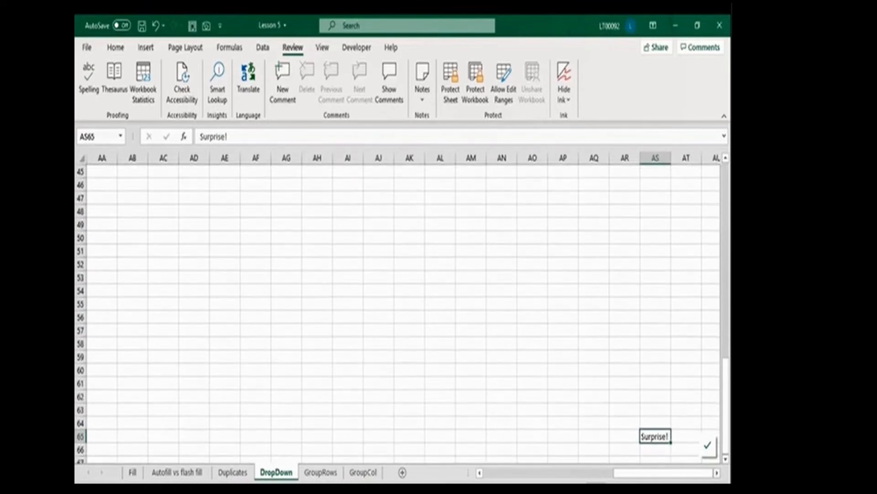
key("Delete")
key("Home")
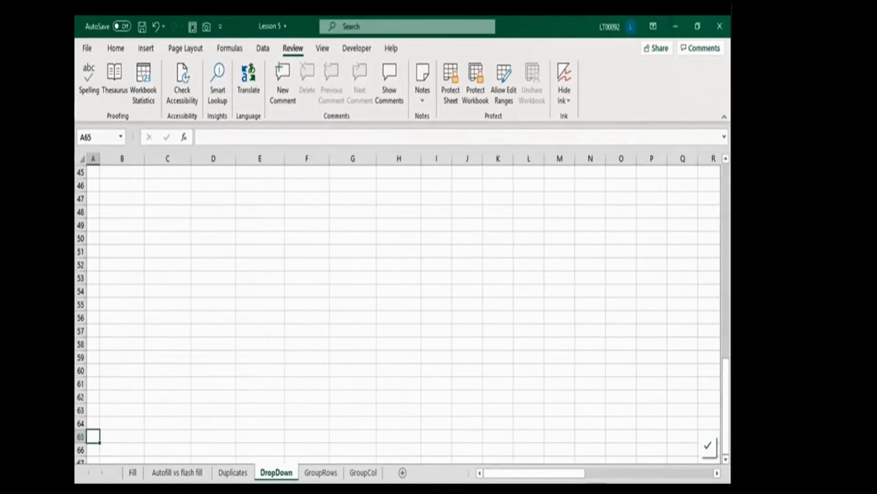
key("ctrl+Home")
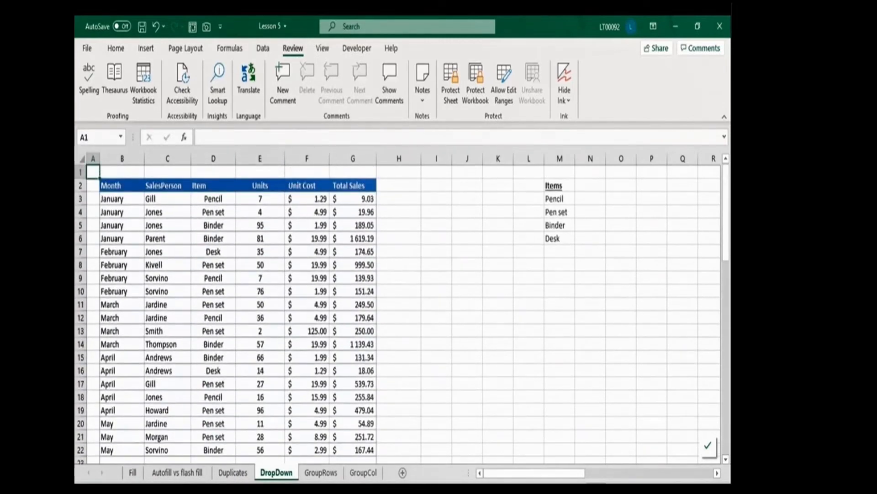
Step: Convert the sales data in B2:G22 into a table with headers and add a total row
key("ctrl+t")
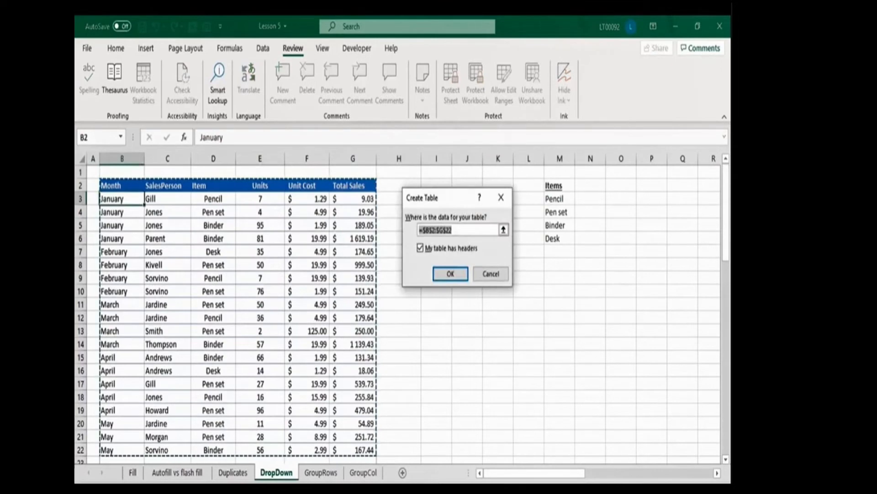
key("Return")
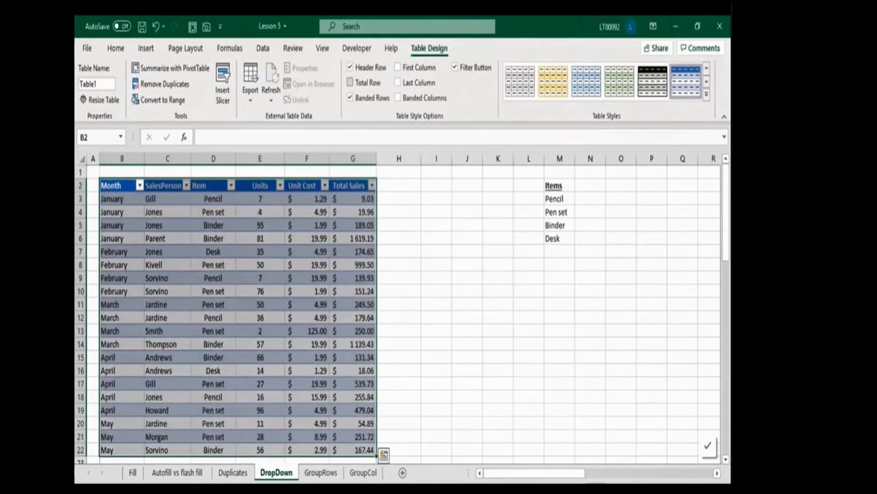
left_click(351, 82)
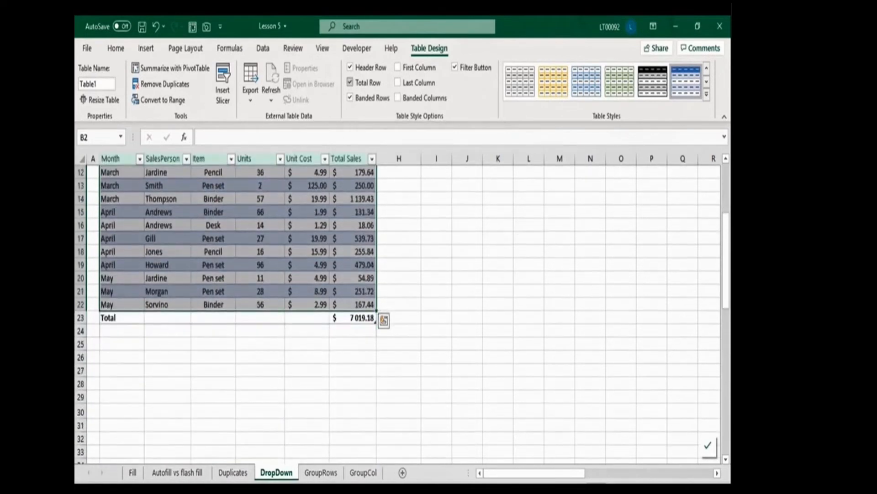
scroll(398, 311, "up", 4)
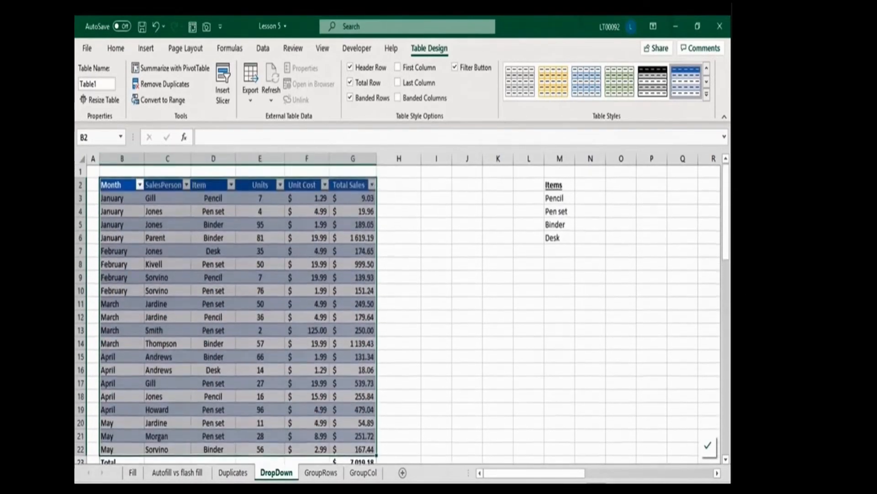
Step: Deselect the table and recheck the workbook statistics for the updated DropDown sheet
left_click(122, 172)
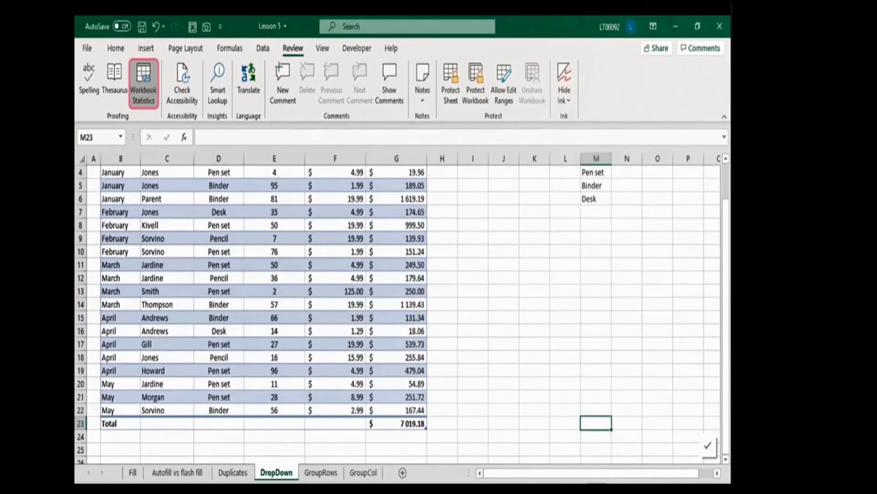
left_click(143, 82)
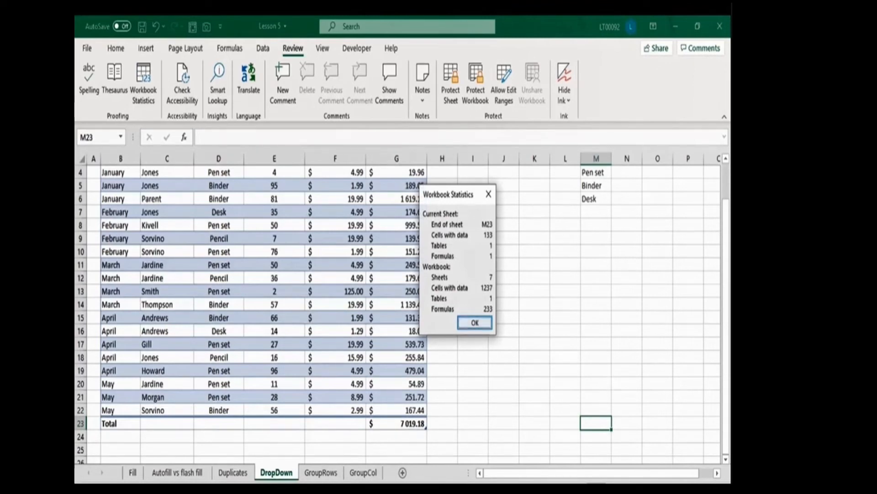
key("Return")
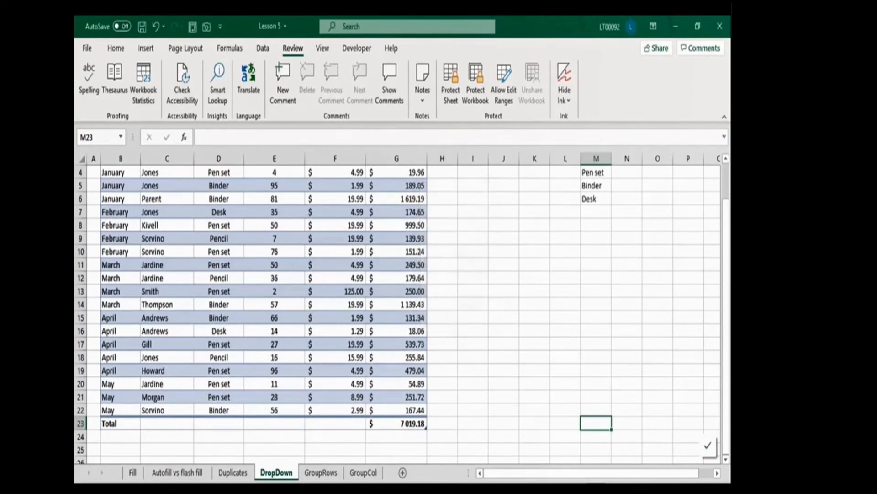
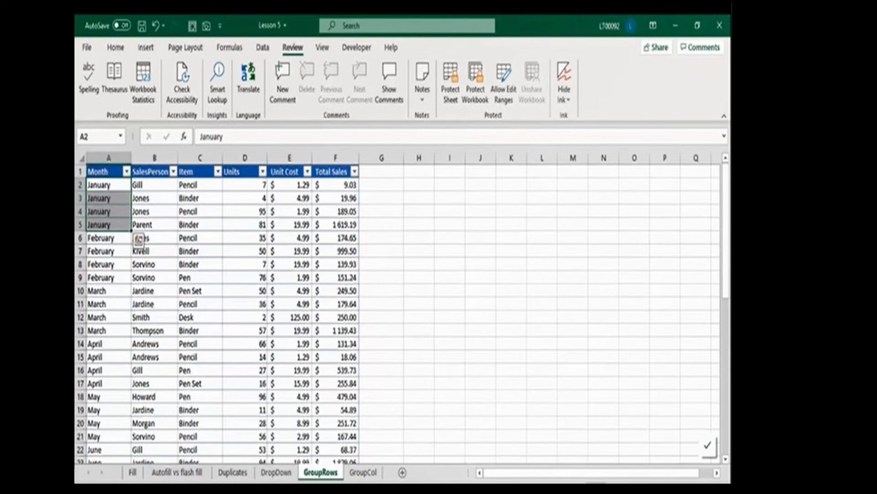
Step: Add Sum subtotals of Total Sales at each change in Month to the sales data in A1:F44
left_click_drag(108, 238, 108, 331)
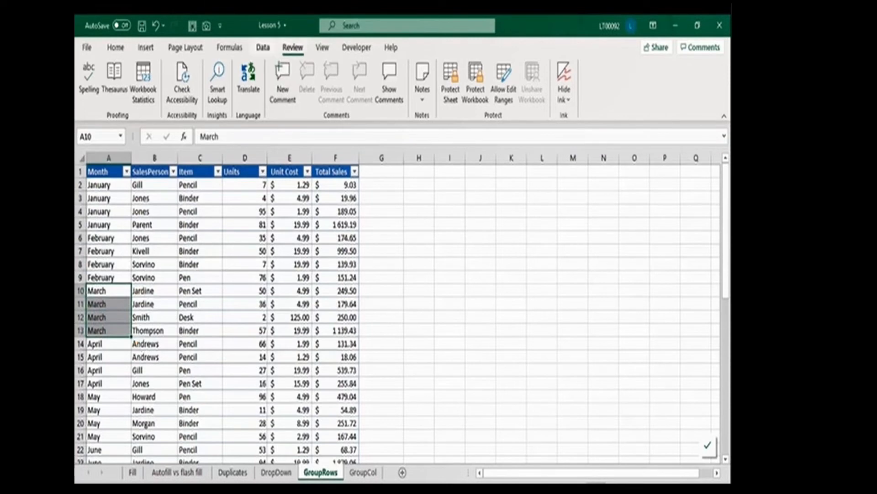
left_click(263, 47)
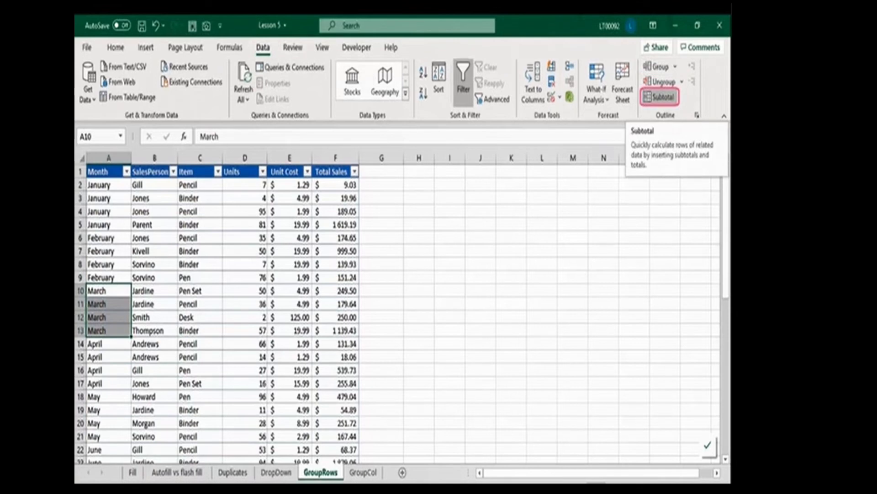
left_click(106, 171)
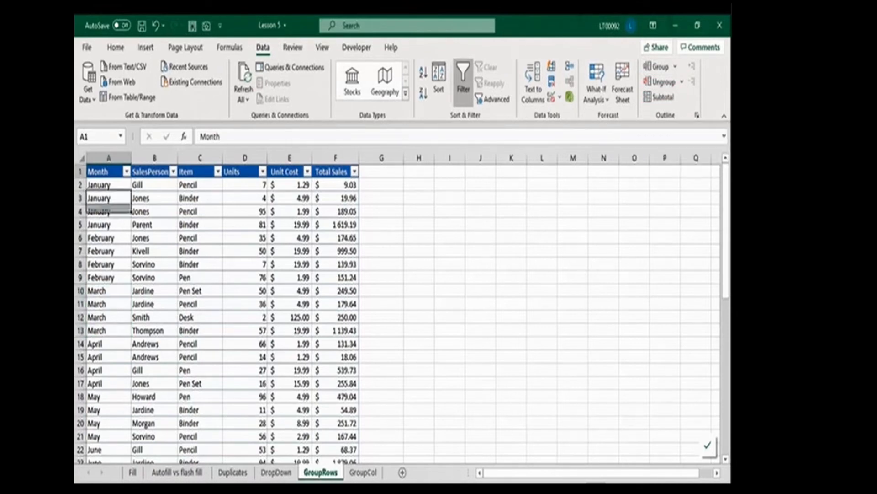
key("ctrl+shift+Down")
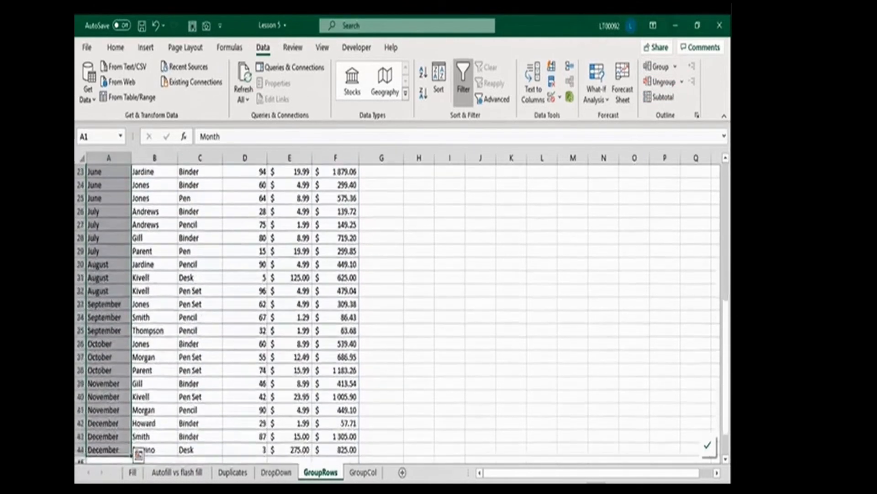
key("ctrl+shift+Right")
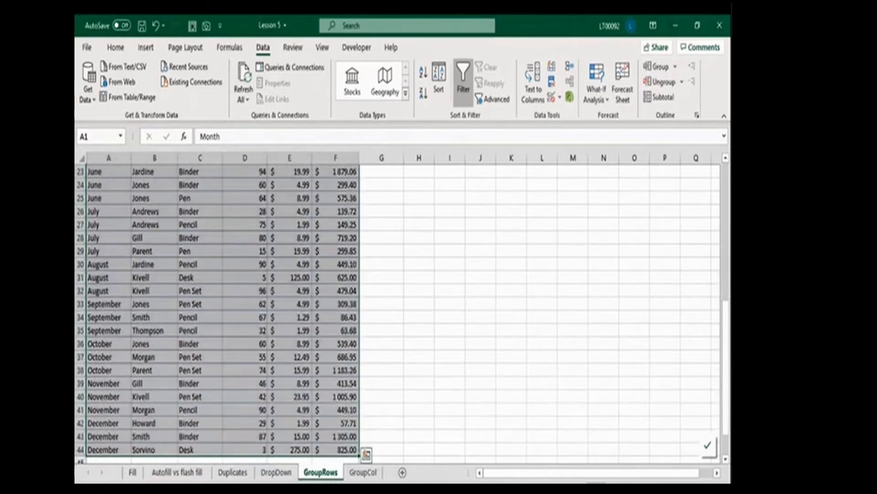
left_click(660, 97)
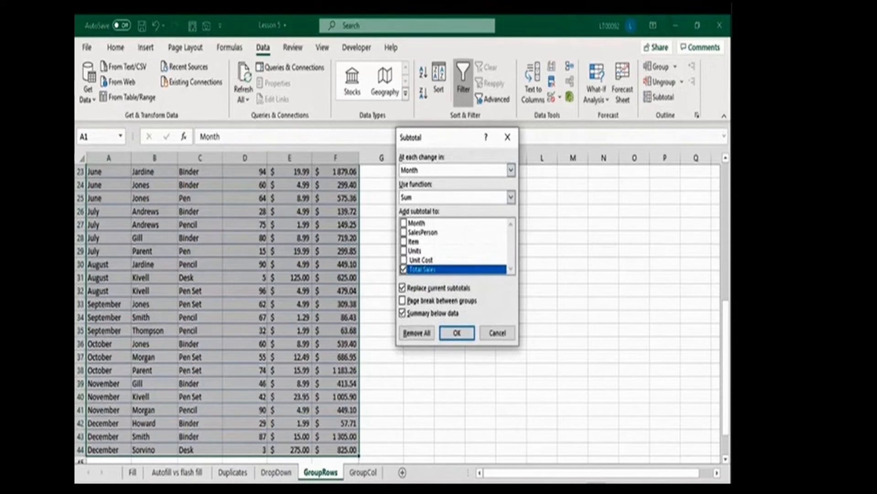
left_click_drag(451, 137, 454, 184)
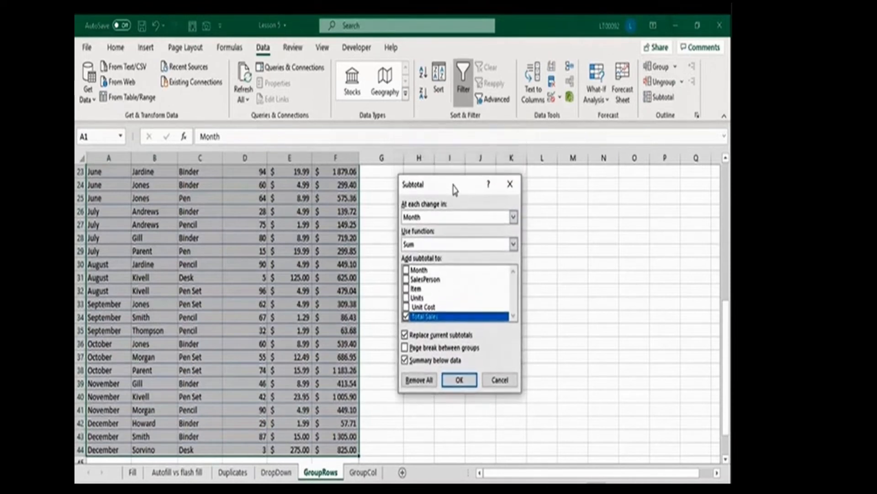
left_click(513, 217)
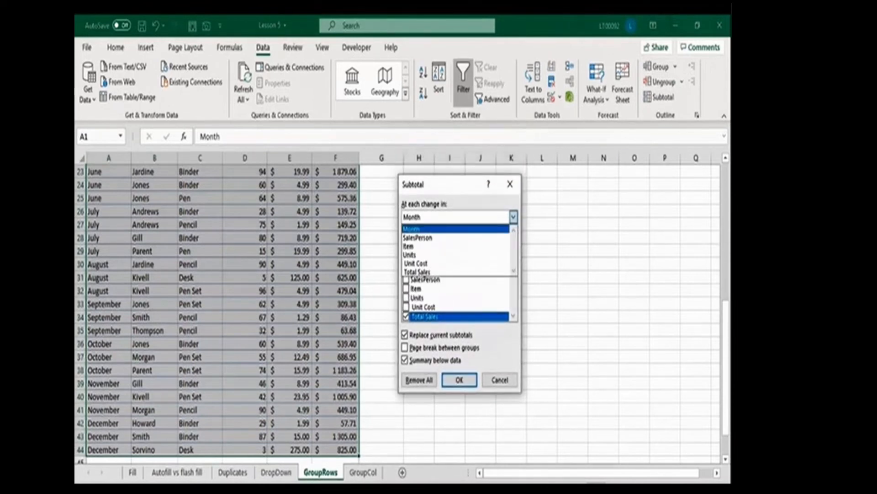
left_click(455, 229)
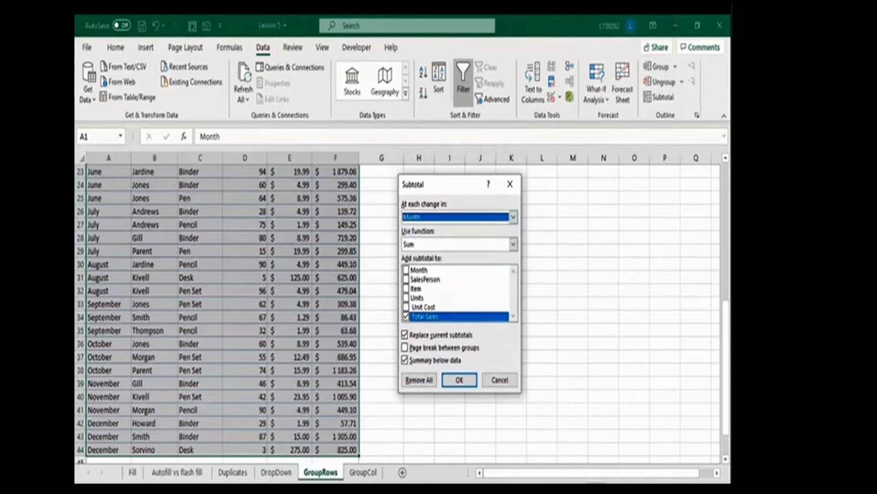
left_click(514, 244)
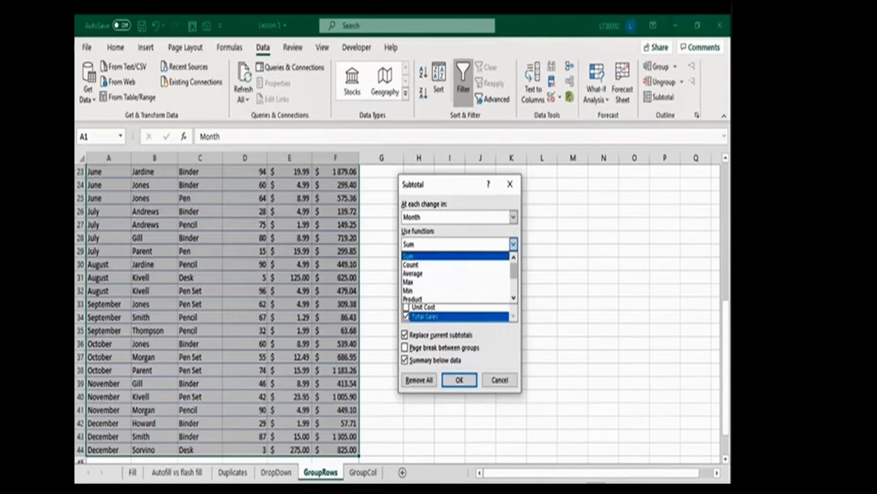
key("Return")
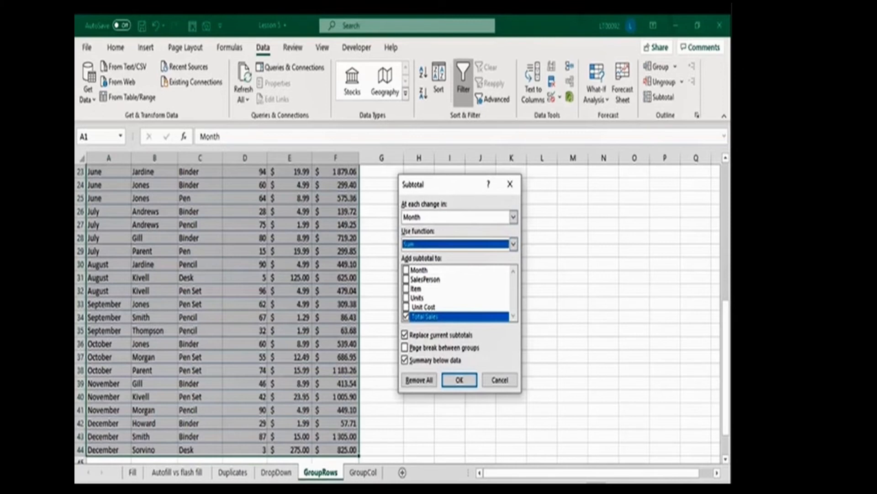
key("Return")
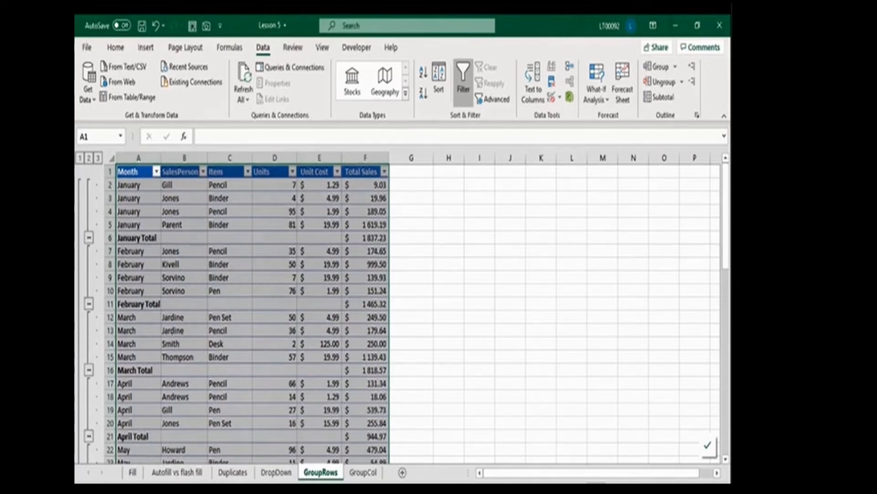
Step: Collapse the outline to the monthly totals, highlight the Grand Total row, and collapse further to only the grand total
left_click_drag(138, 185, 138, 224)
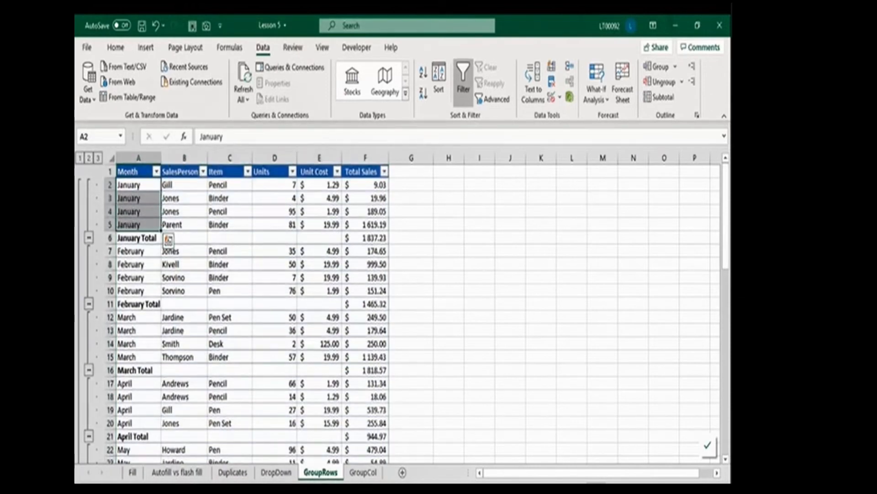
left_click(89, 158)
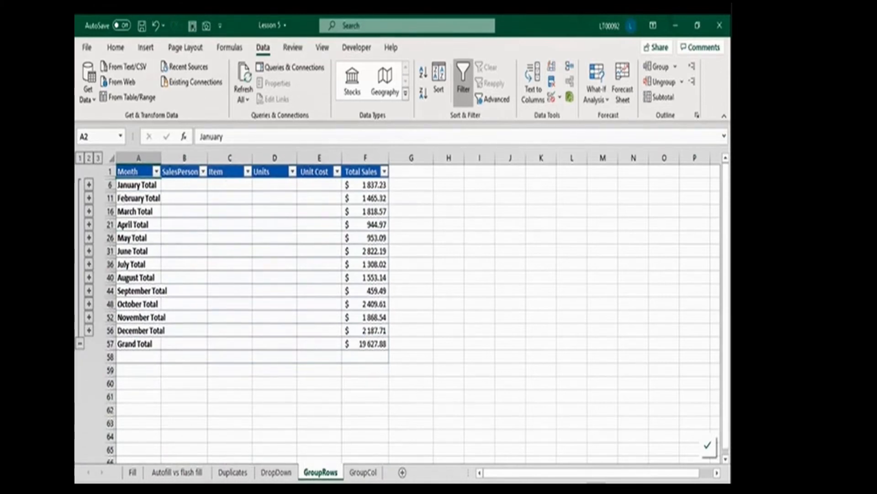
left_click_drag(138, 344, 366, 344)
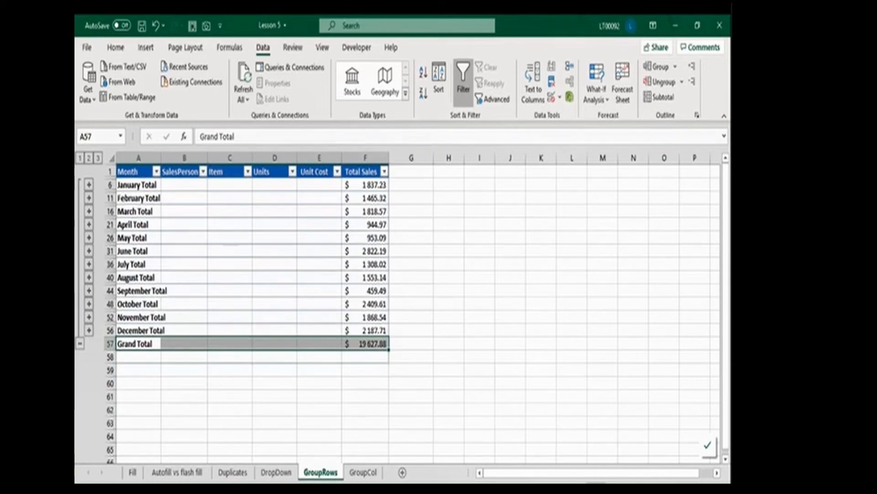
left_click(80, 158)
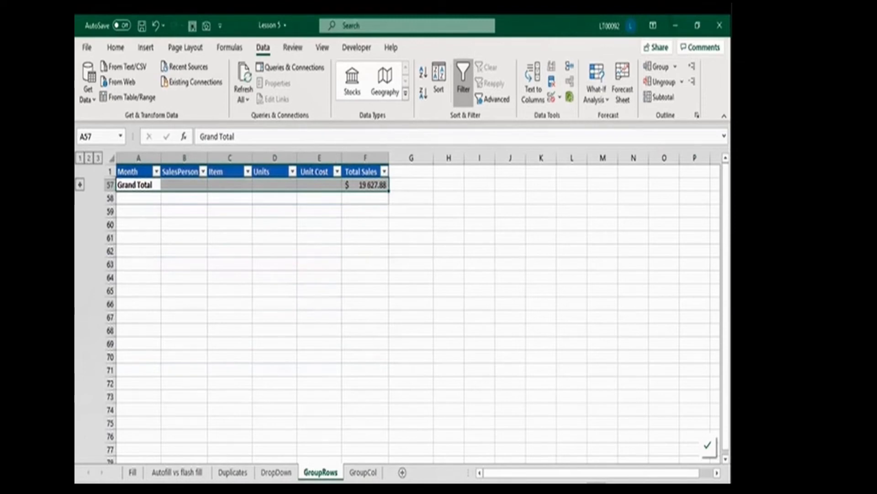
Step: Expand the outline back to the monthly totals and show the detail rows of the month groups, starting with January
left_click(80, 184)
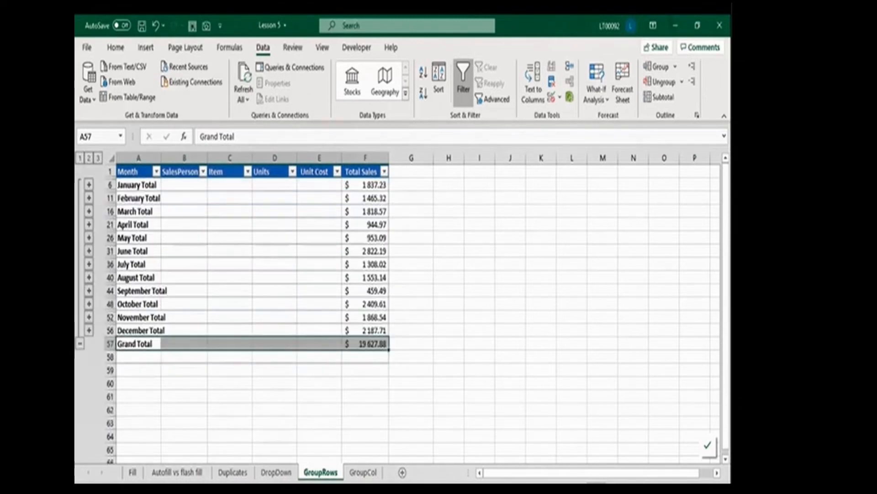
left_click(89, 184)
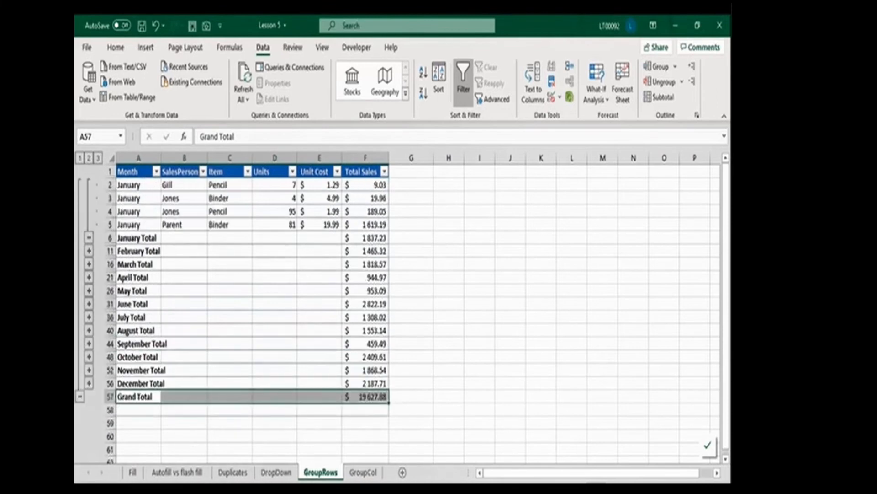
left_click(89, 251)
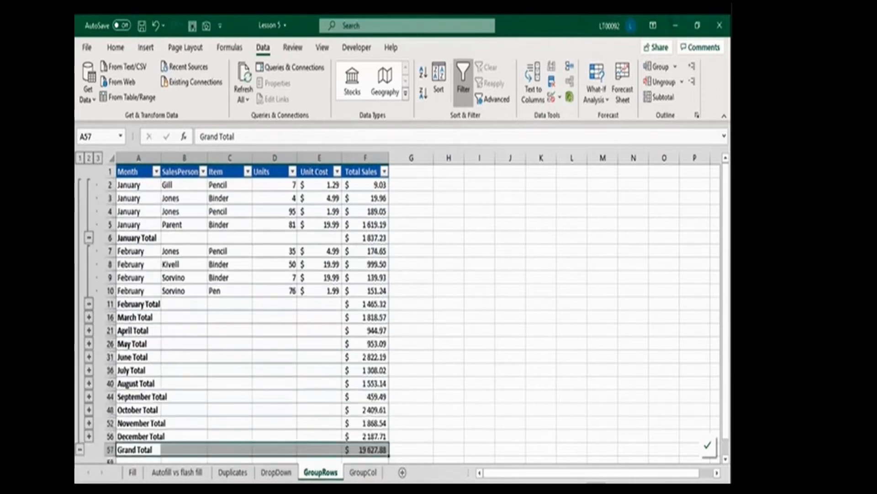
left_click(89, 316)
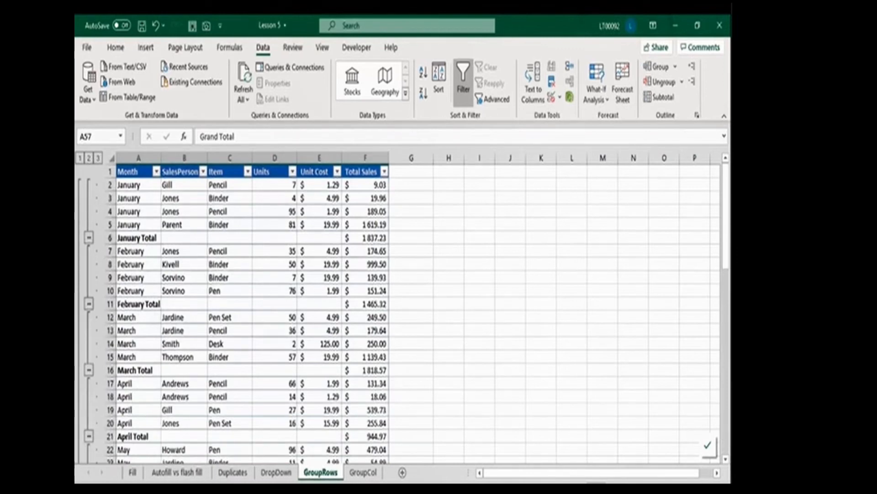
Step: Insert a row between the June Total and the first July row, and label it "Jan - Jun Total" in A32
scroll(397, 313, "down", 4)
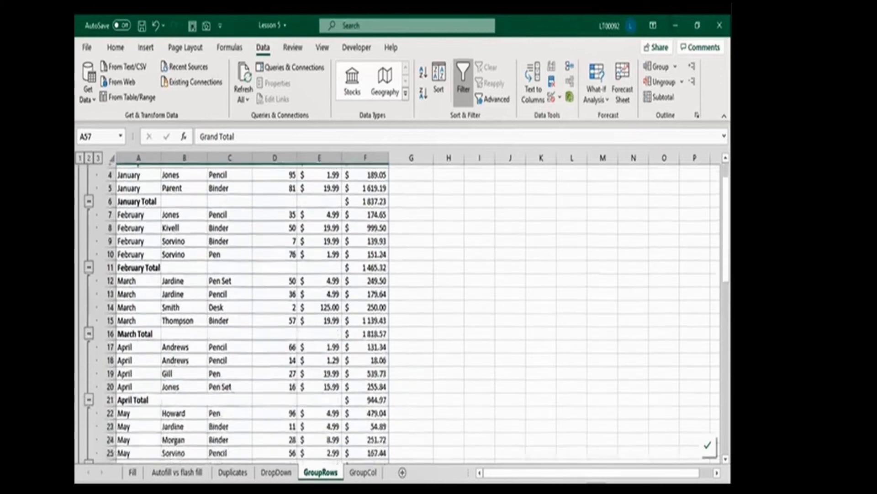
scroll(397, 313, "down", 2)
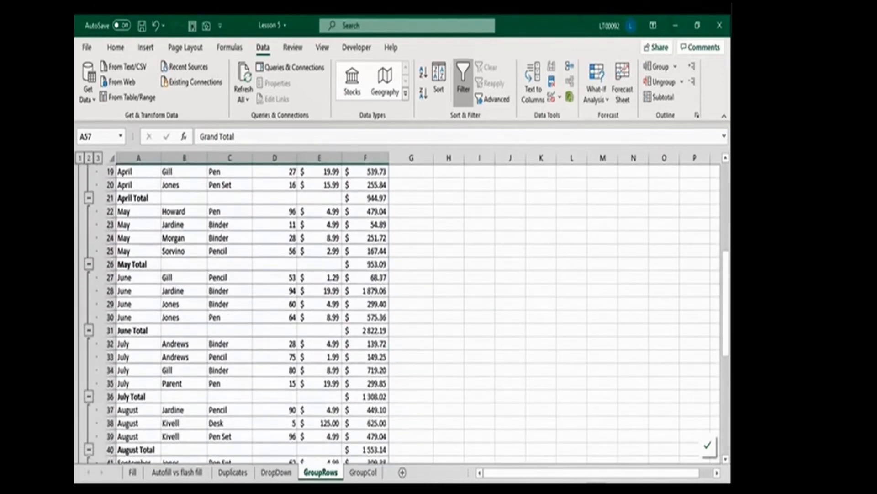
left_click(110, 343)
right_click(111, 345)
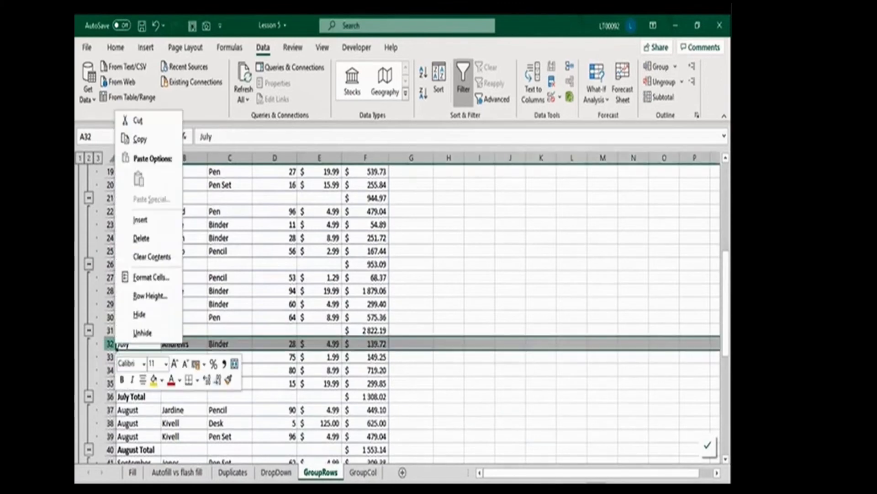
left_click(140, 220)
type("Jan")
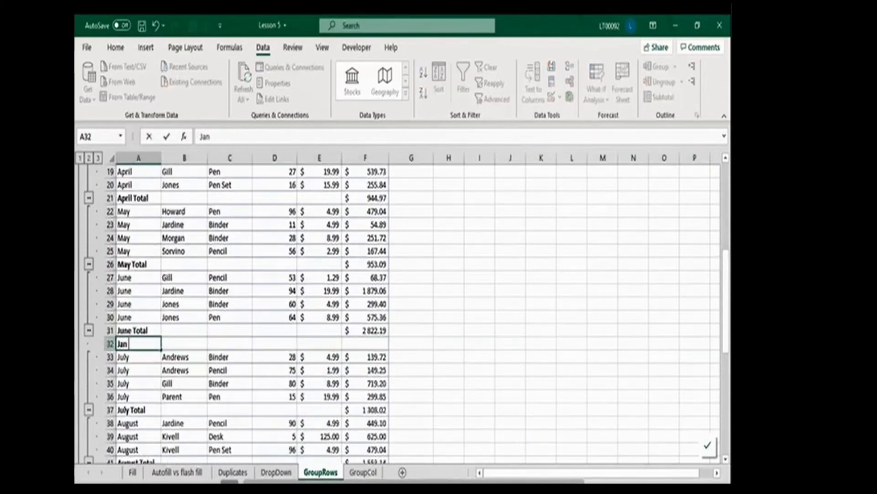
type(" - Ki")
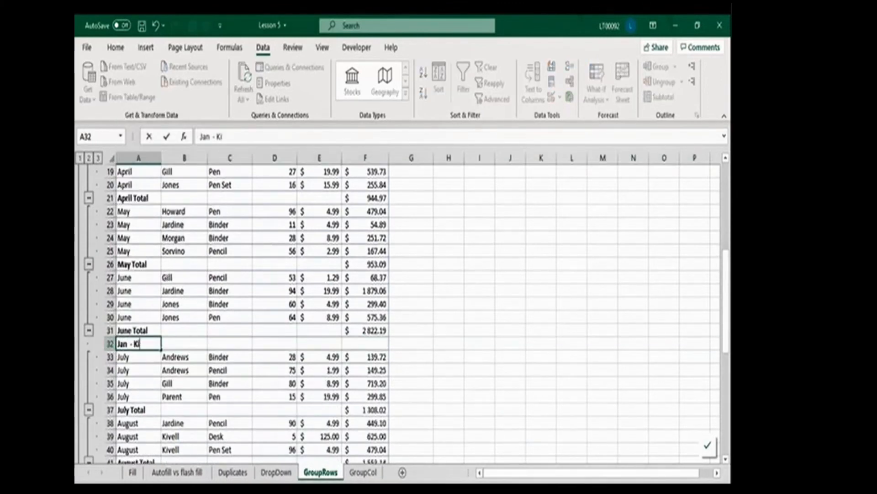
key("BackSpace")
key("BackSpace")
key("BackSpace")
key("BackSpace")
key("BackSpace")
type("- Jun Tota")
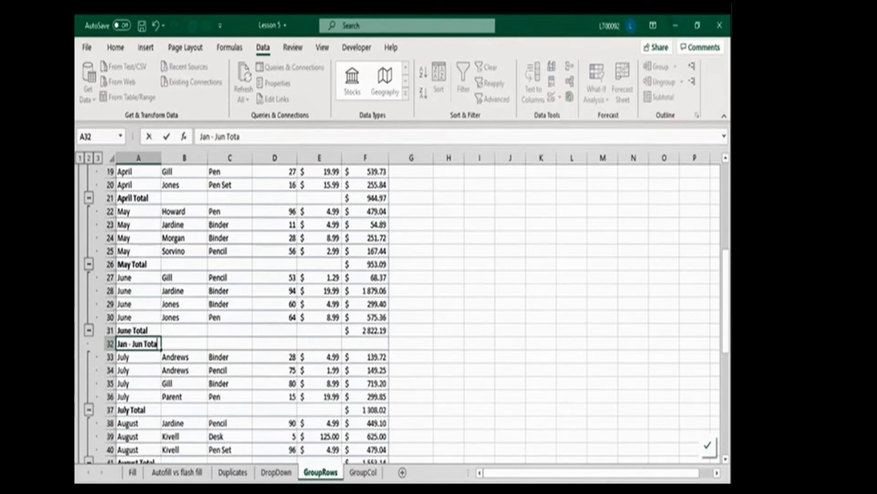
type("l")
Step: Sum the January to June subtotals in F32 with AutoSum, using =SUM(F31,F26,F21,F16,F11,F6)
key("Tab")
key("Tab")
key("Tab")
key("Tab")
key("Tab")
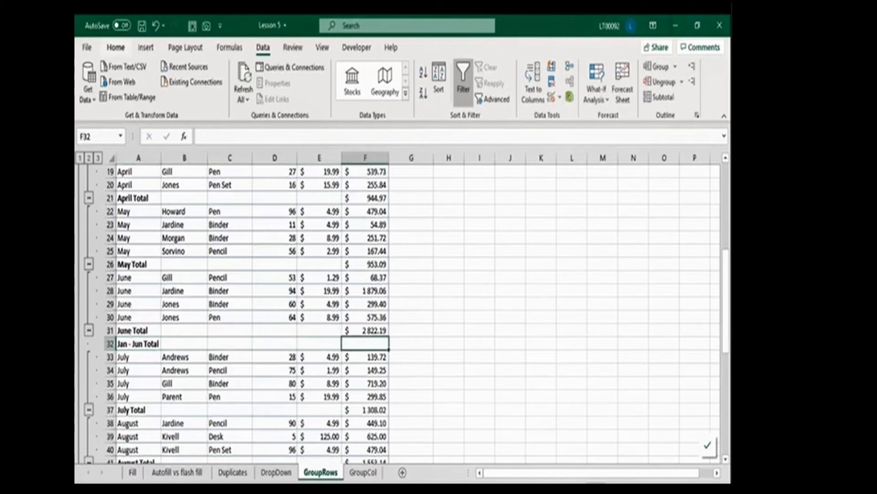
left_click(116, 48)
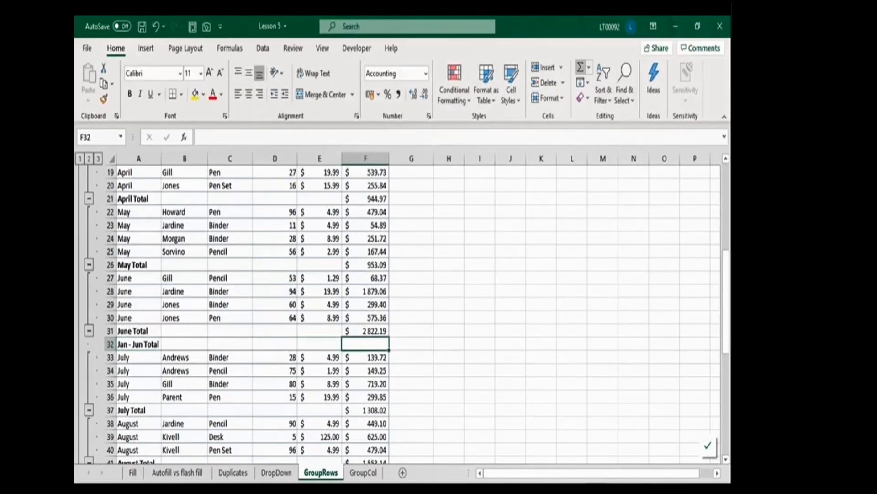
left_click(580, 68)
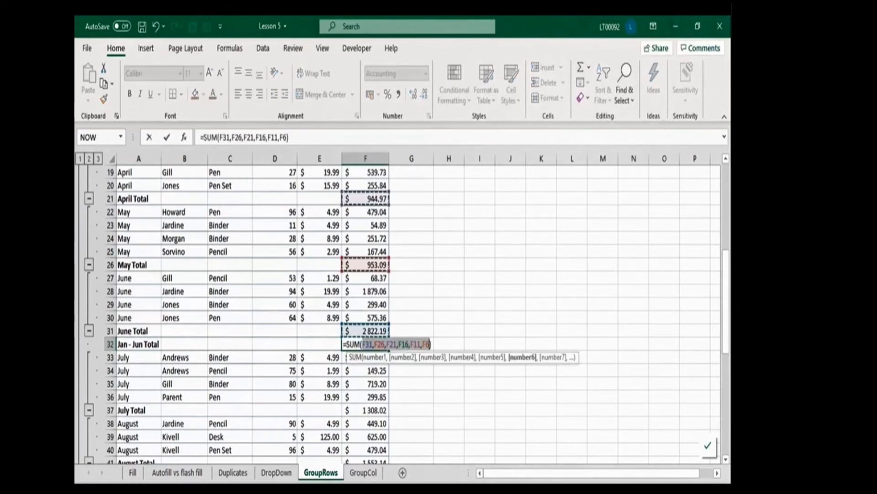
scroll(365, 315, "up", 2)
scroll(365, 315, "up", 4)
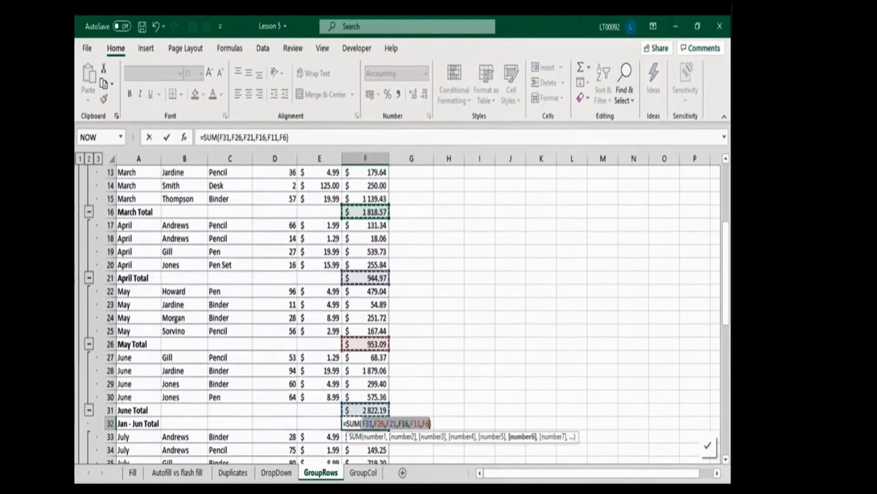
scroll(365, 316, "up", 1)
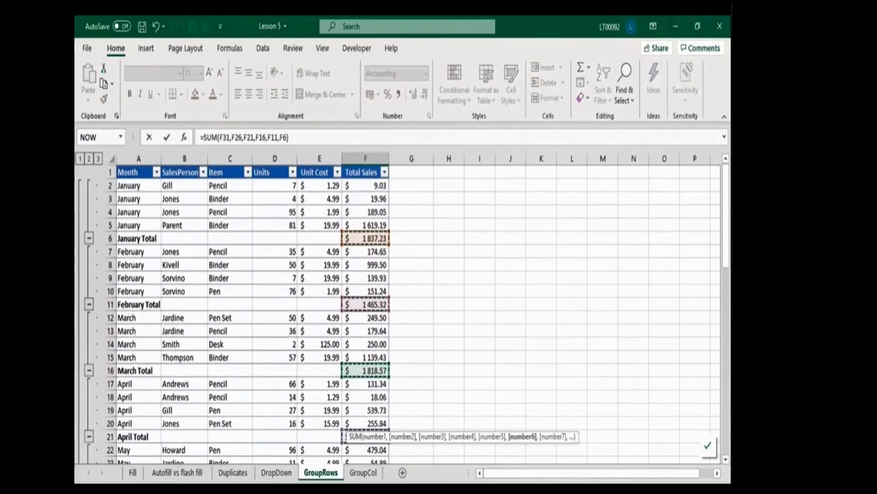
key("Return")
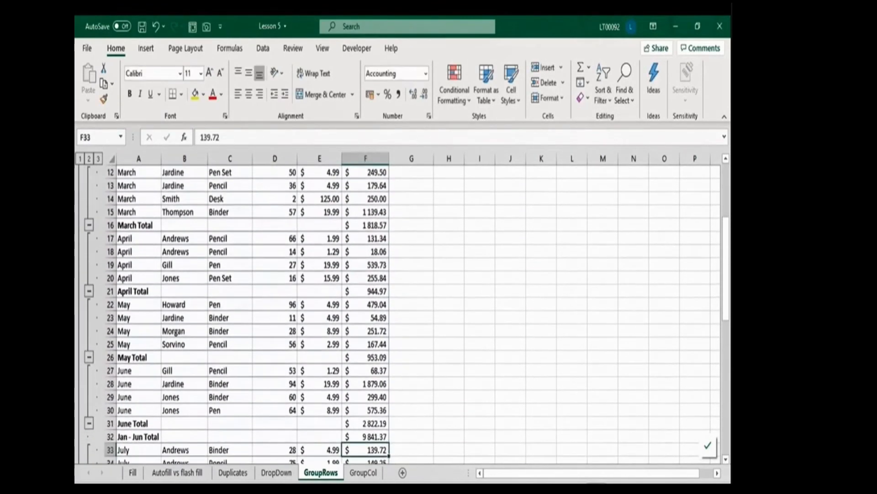
Step: Insert a row between the December Total and the Grand Total, and label it "Jul - Dec Total" in A58
scroll(366, 315, "down", 7)
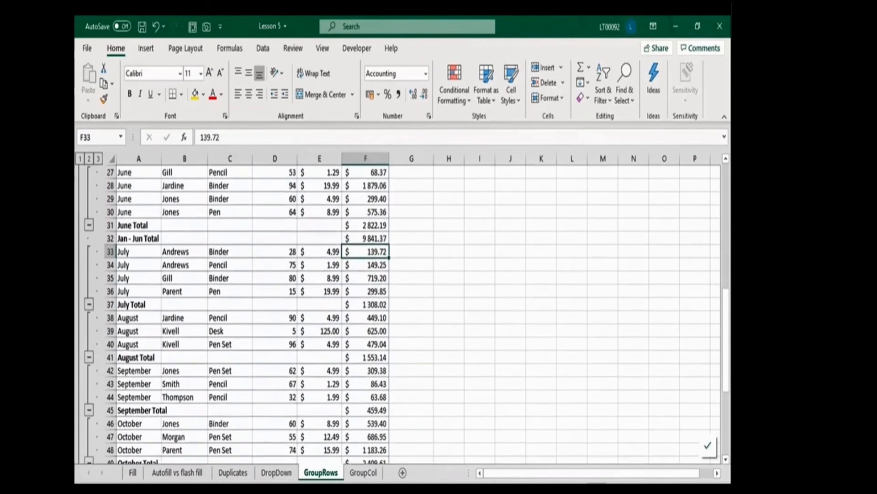
scroll(366, 315, "down", 2)
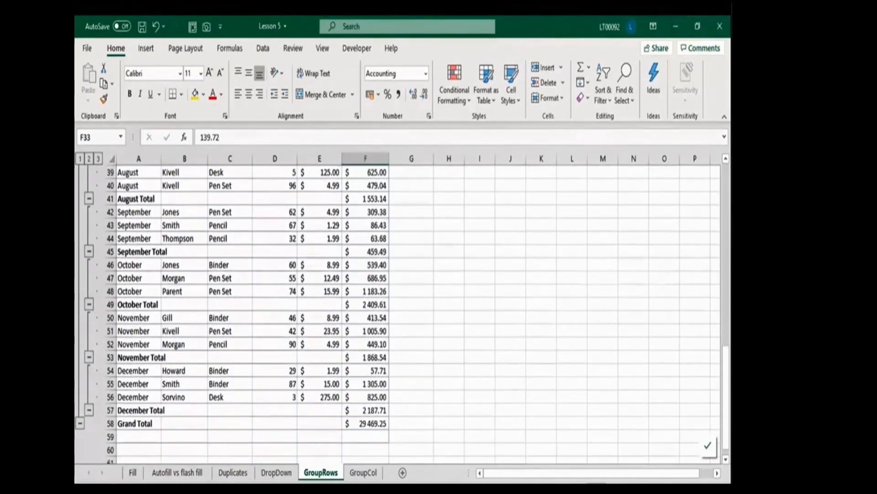
left_click(110, 424)
right_click(111, 424)
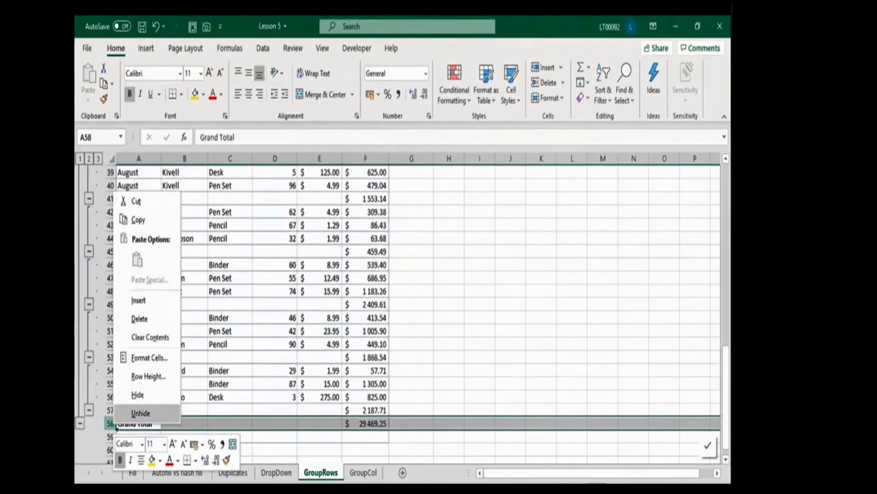
left_click(138, 300)
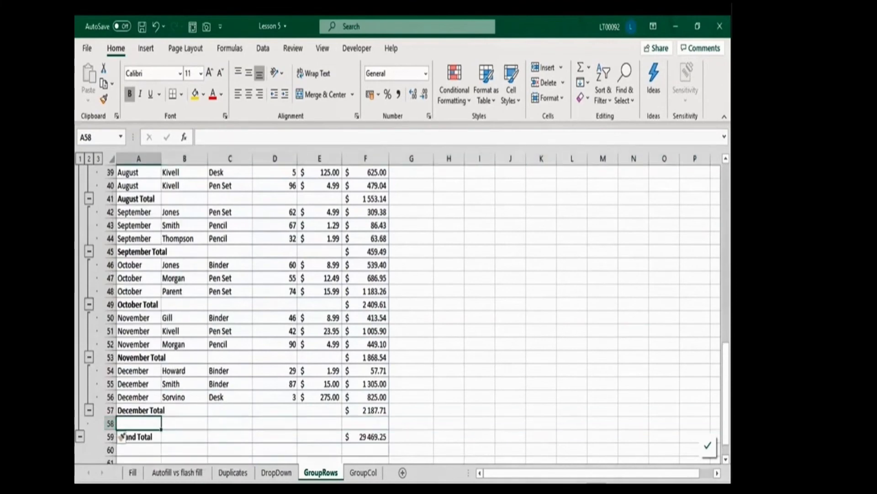
type("Jul - D")
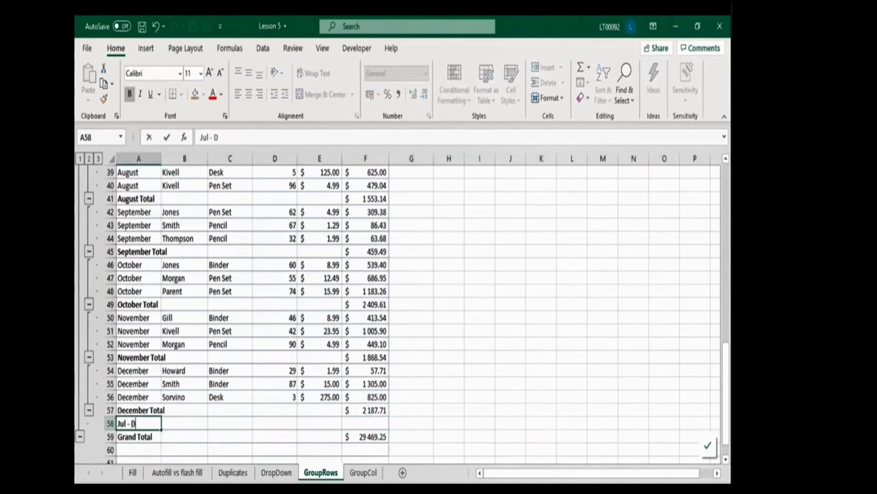
type("ec Total")
Step: Sum the July to December subtotals in F58 with AutoSum, using =SUM(F57,F53,F49,F45,F41,F37)
key("Tab")
key("Tab")
key("Tab")
key("Tab")
key("Tab")
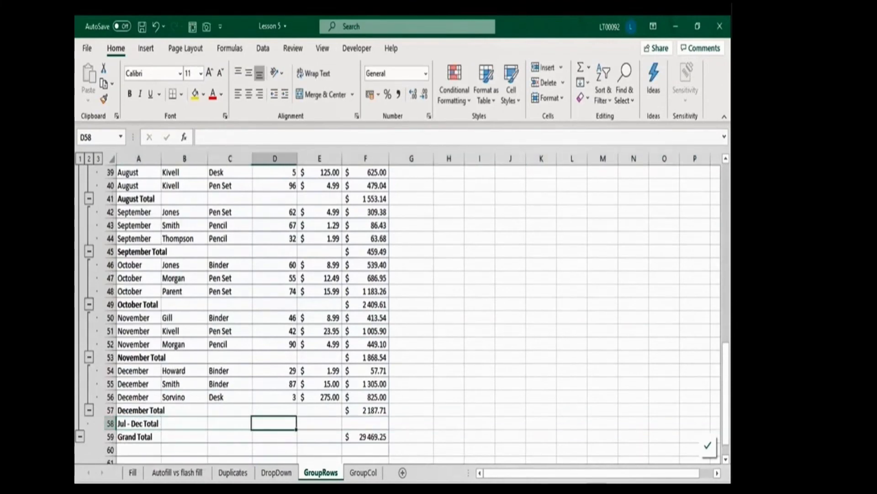
left_click(581, 67)
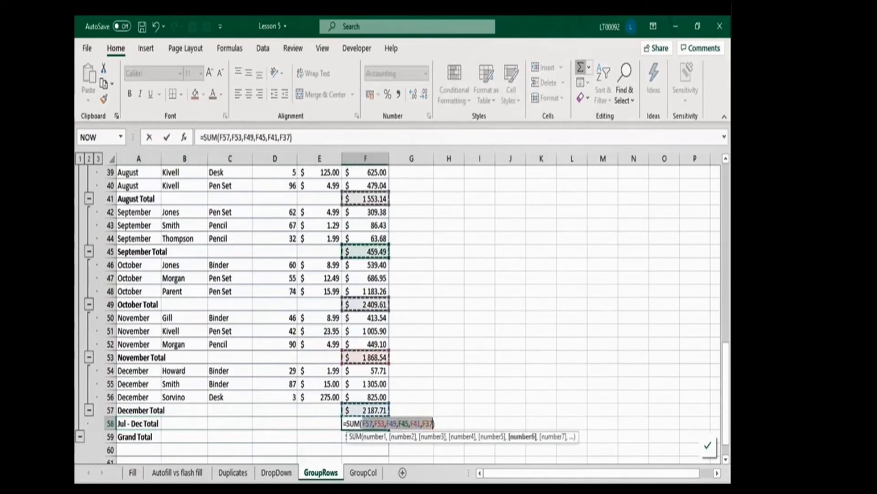
key("Return")
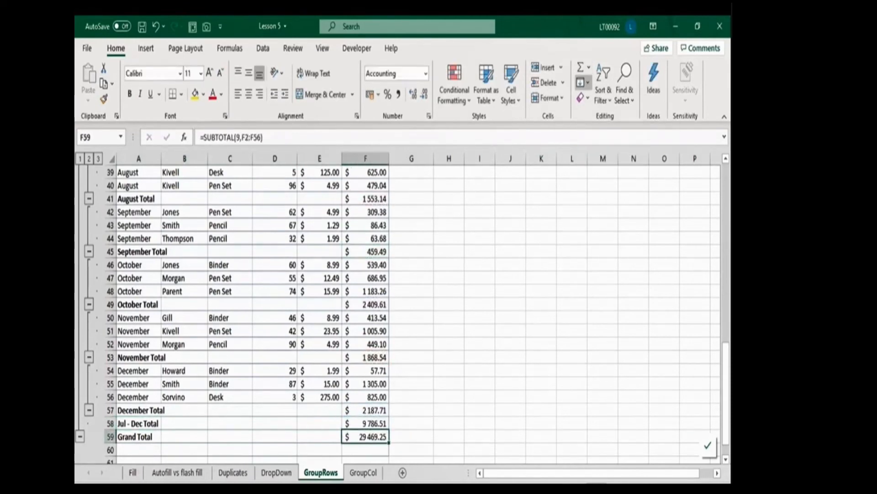
Step: Select the whole sales table from A1 to F59 and apply Auto Outline, accepting the modification of the existing outline
scroll(320, 310, "up", 13)
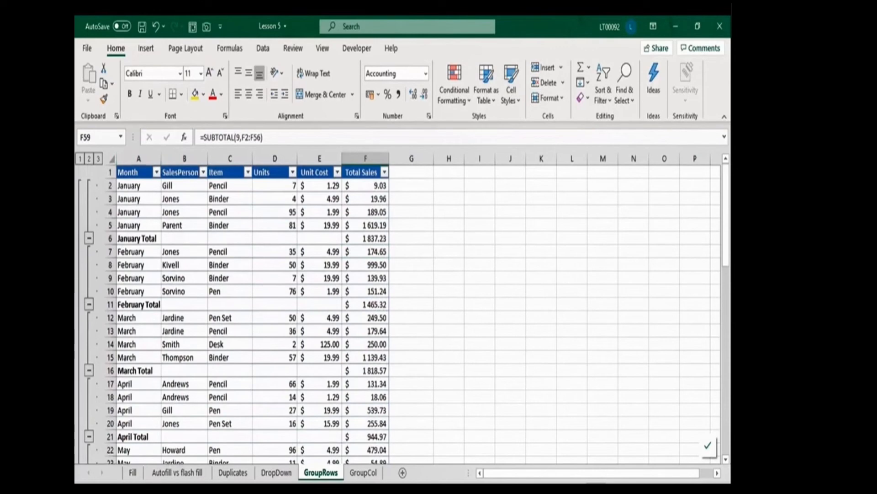
left_click(136, 172)
key("ctrl+shift+Right")
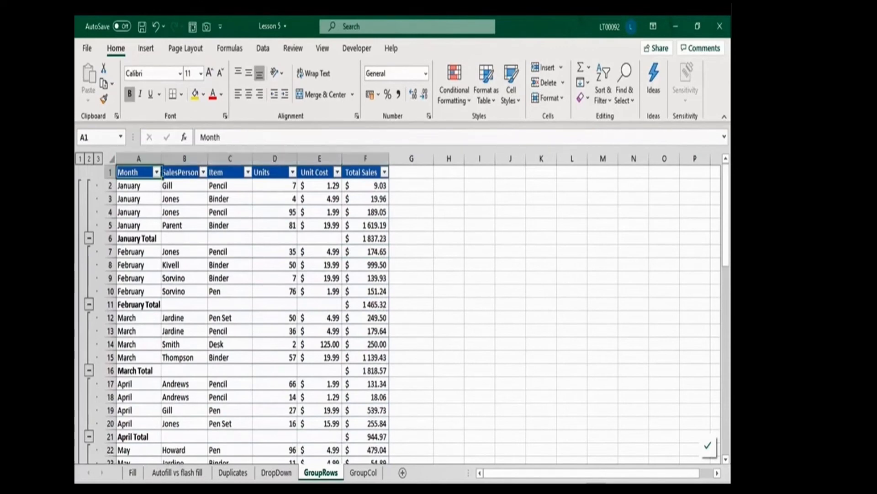
key("ctrl+shift+Down")
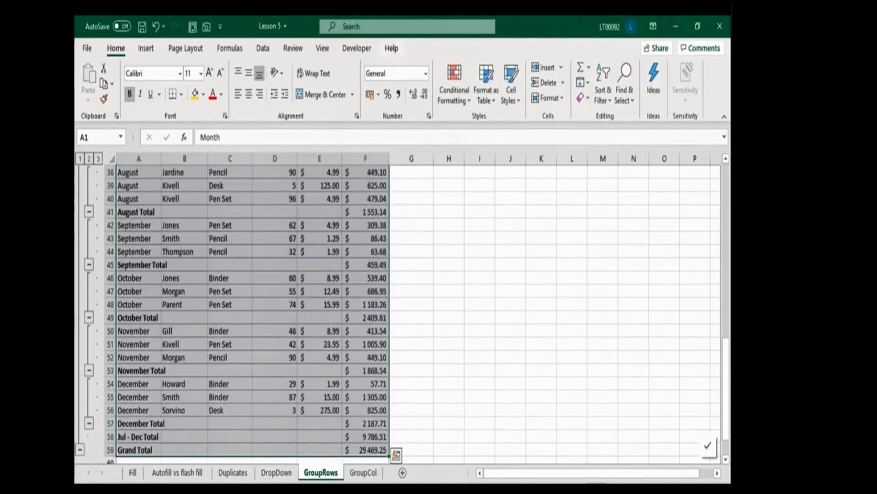
left_click(263, 48)
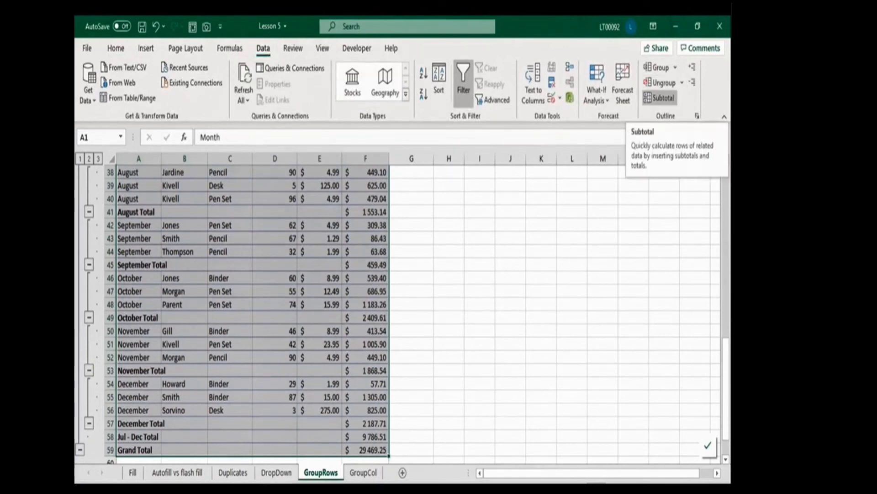
left_click(660, 67)
left_click(678, 103)
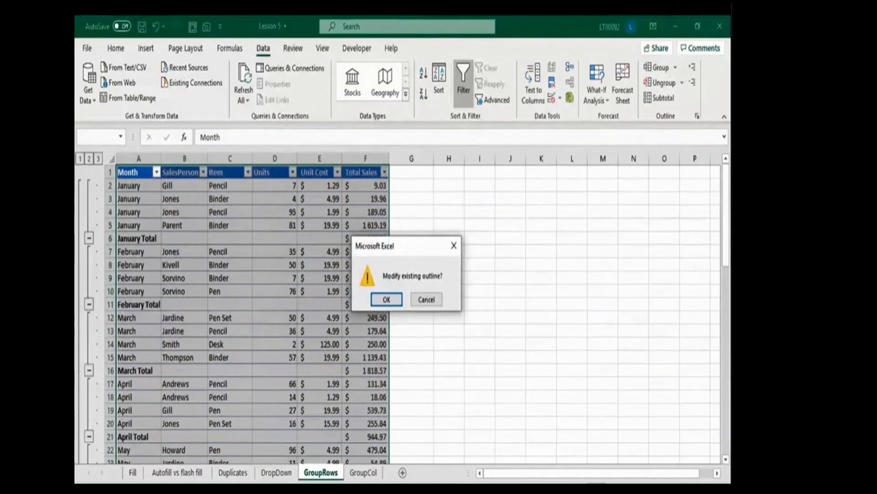
key("Return")
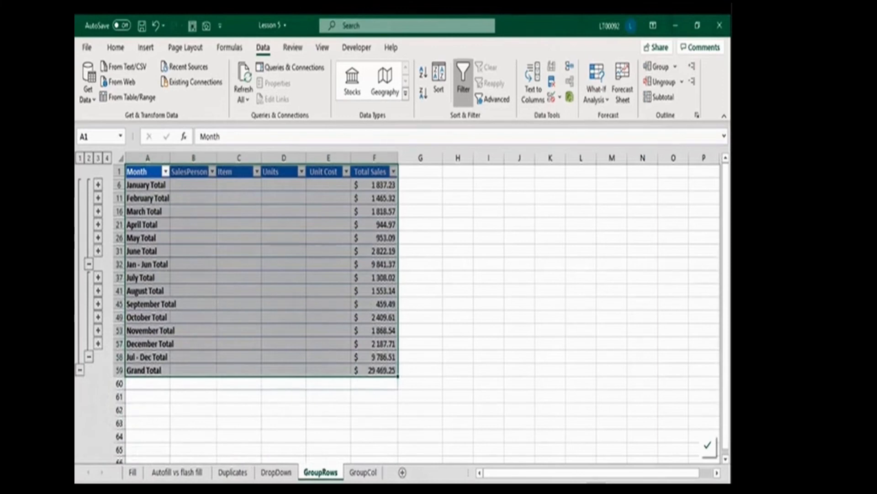
Step: Highlight the Jan - Jun Total, Jul - Dec Total and Grand Total rows one after another to review the outline's summary rows
key("Down")
key("Down")
left_click(147, 211)
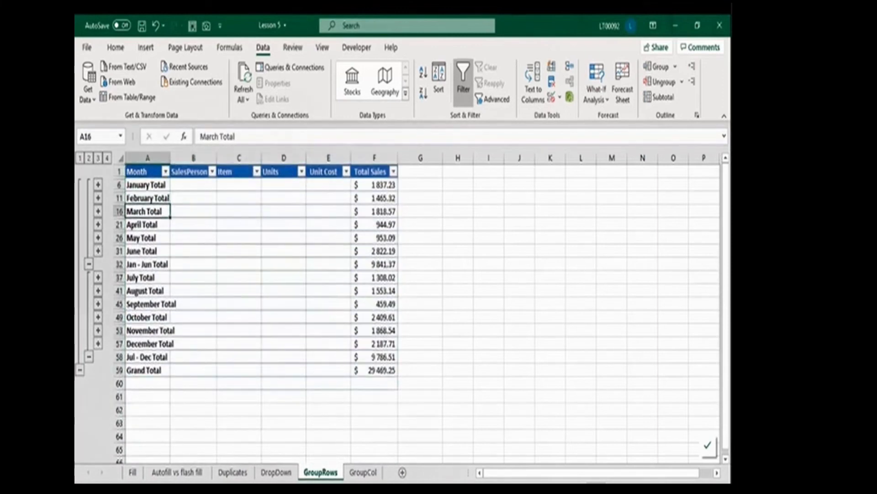
left_click_drag(148, 265, 374, 264)
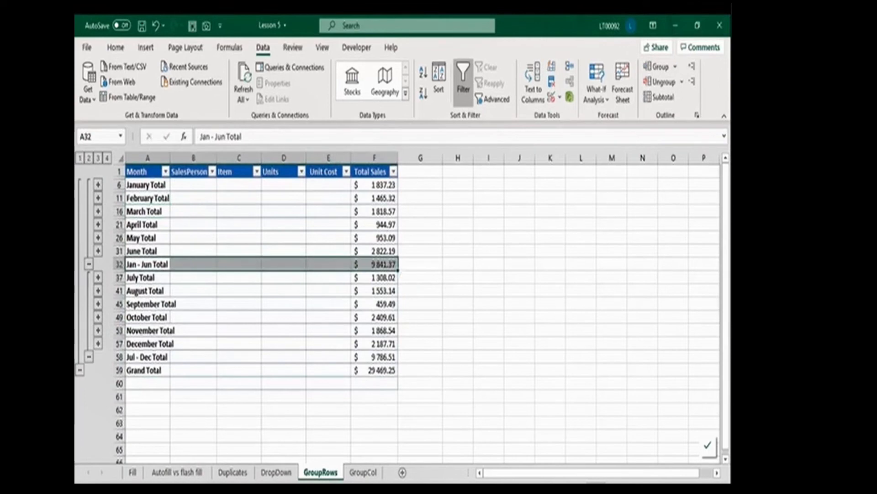
left_click_drag(147, 357, 372, 358)
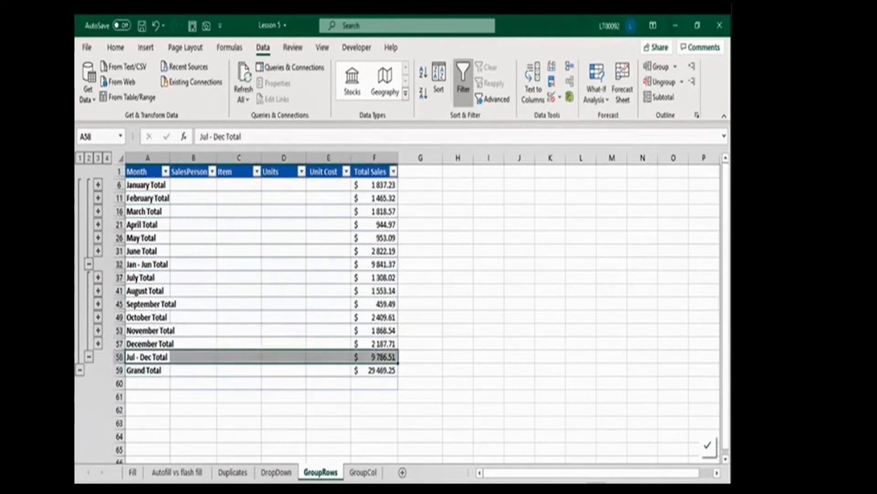
left_click_drag(147, 370, 375, 370)
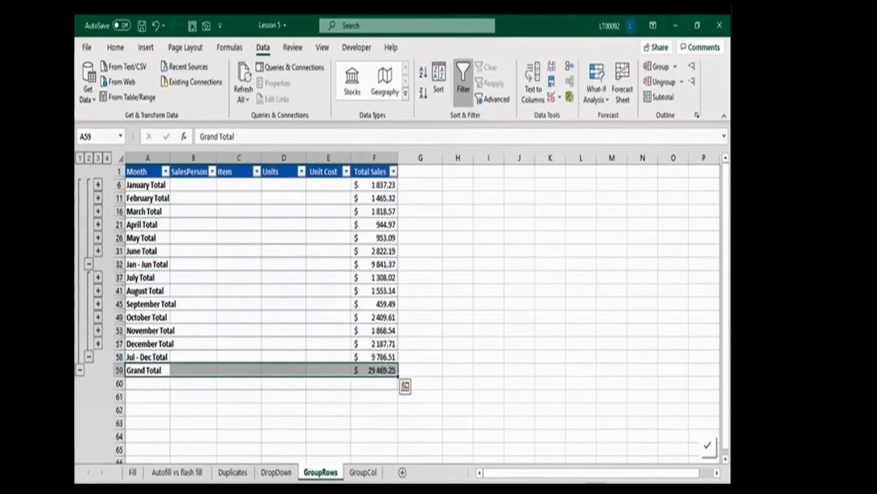
Step: Collapse the outline to the half-year totals and to the grand total alone, and expand it back to all detail rows
left_click(88, 158)
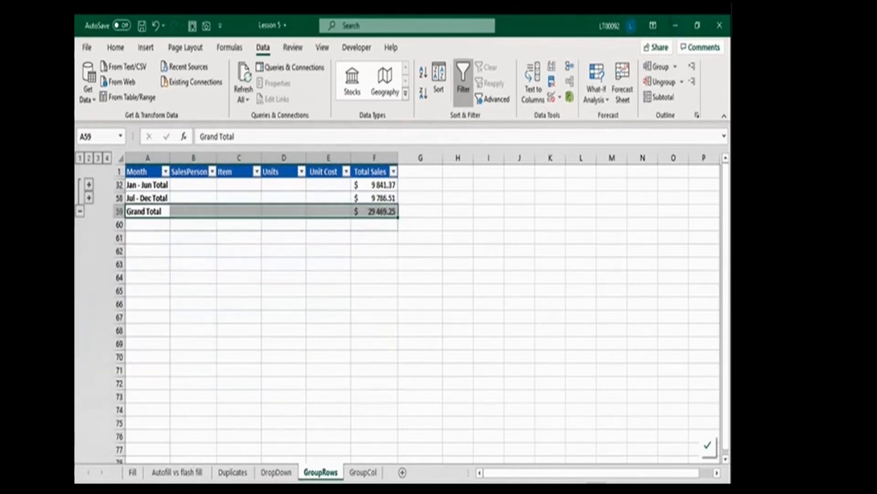
left_click(148, 186)
left_click(147, 198)
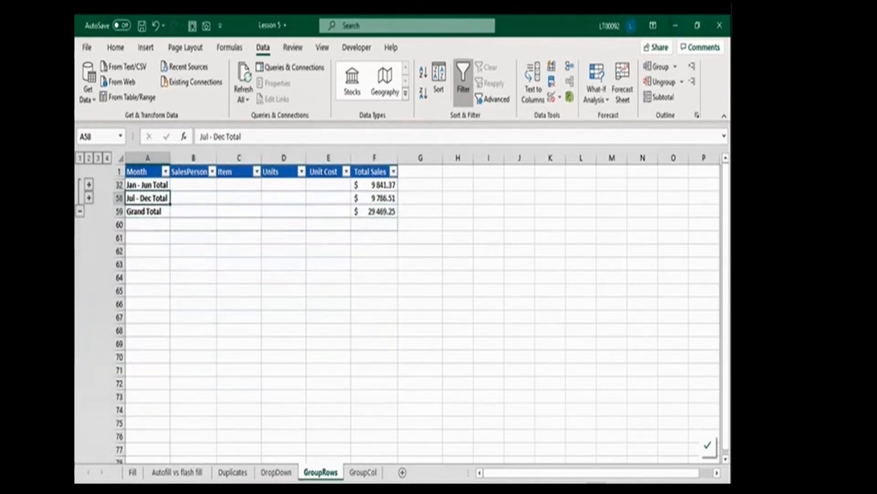
left_click(80, 211)
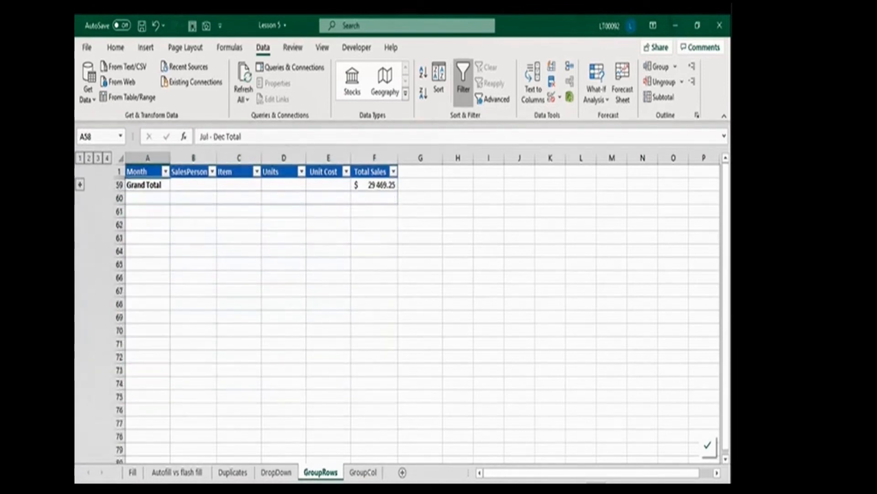
left_click(80, 185)
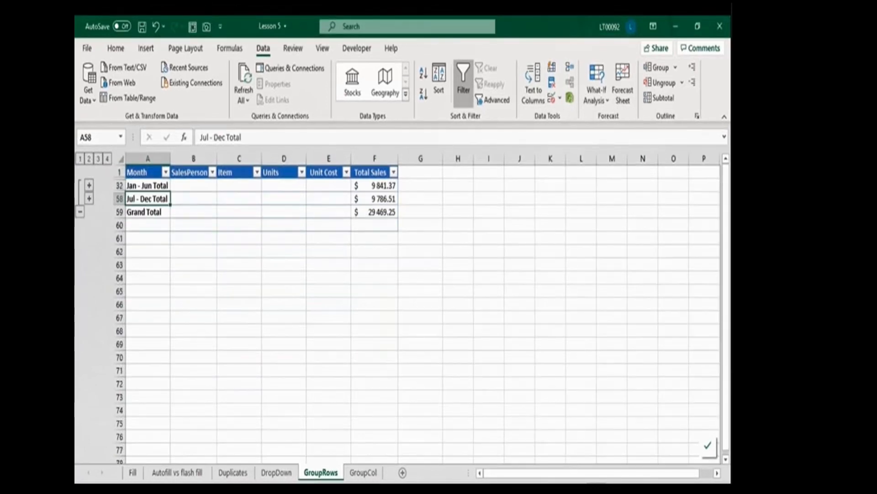
left_click(99, 159)
left_click(107, 158)
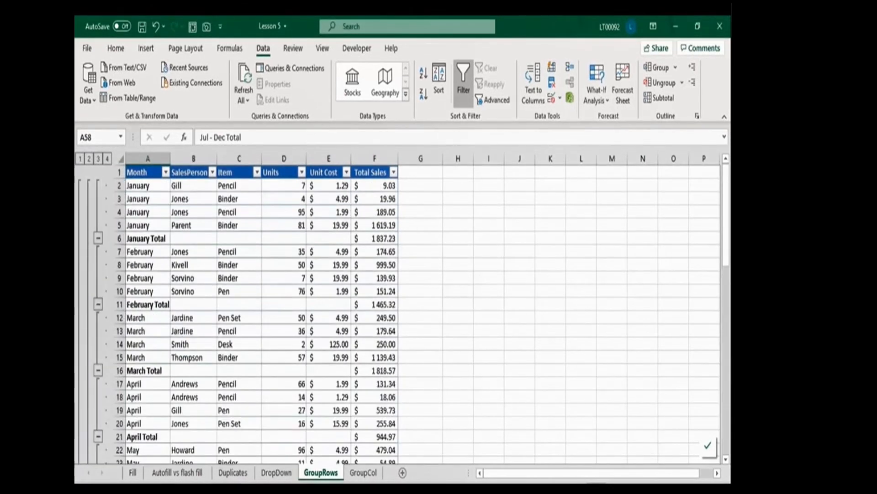
Step: Switch to the GroupCol sheet and point out the salesperson names and the January, February and March column headers
left_click(364, 473)
left_click_drag(100, 198, 101, 238)
left_click(228, 185)
left_click(269, 185)
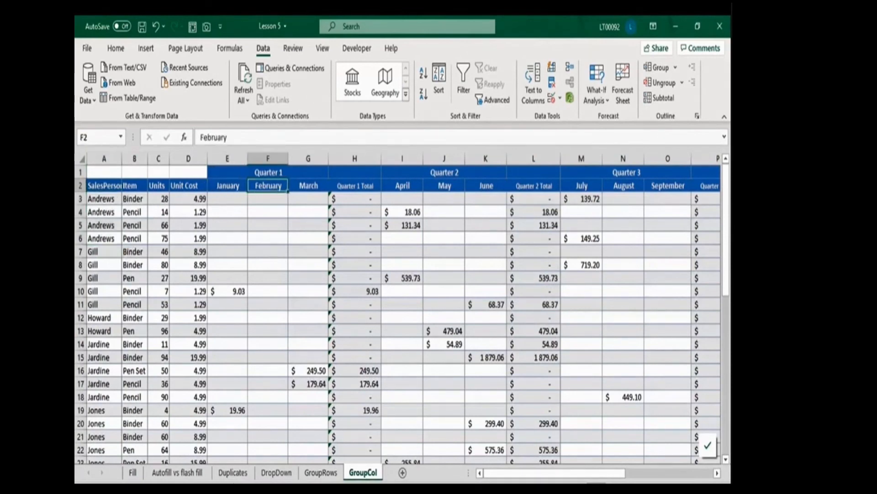
left_click(309, 185)
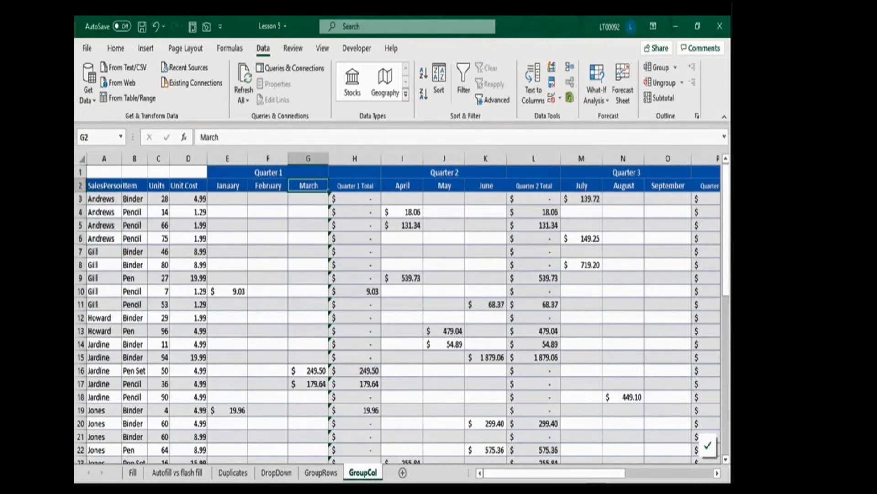
Step: Select the sales table from A2 to U45 and start a Subtotal at each change in SalesPerson
left_click(104, 186)
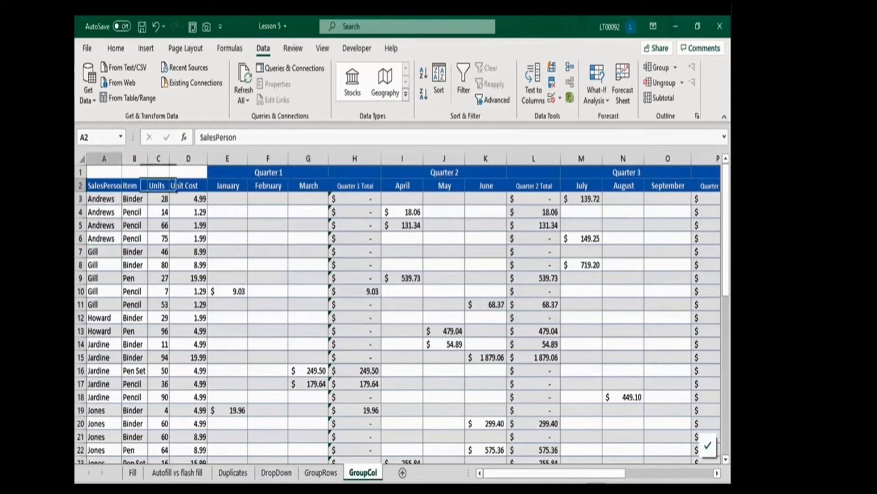
key("ctrl+shift+End")
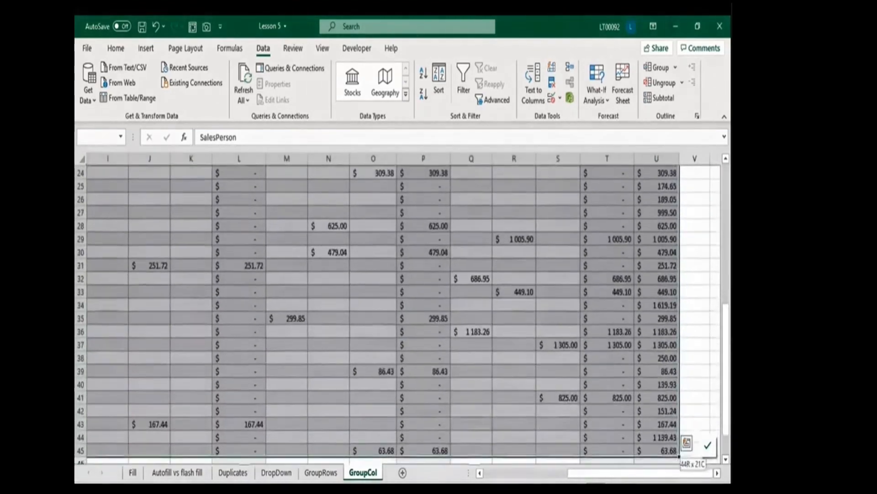
left_click_drag(642, 473, 554, 473)
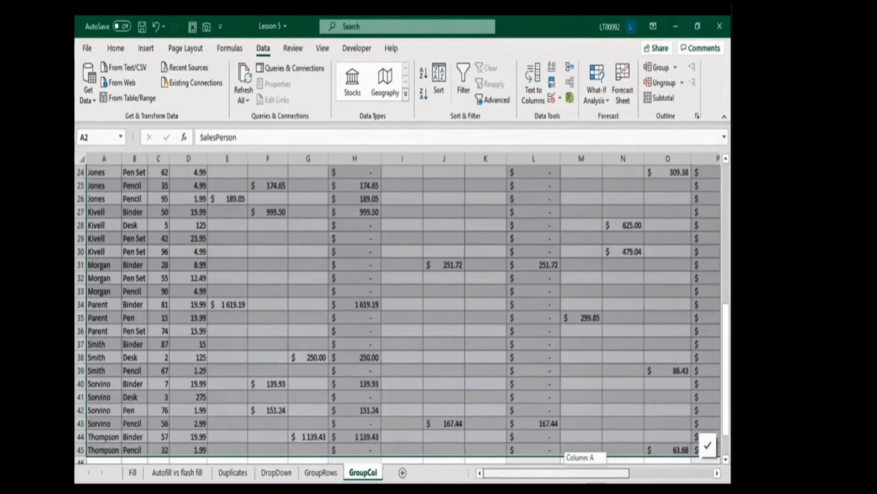
left_click_drag(726, 369, 725, 241)
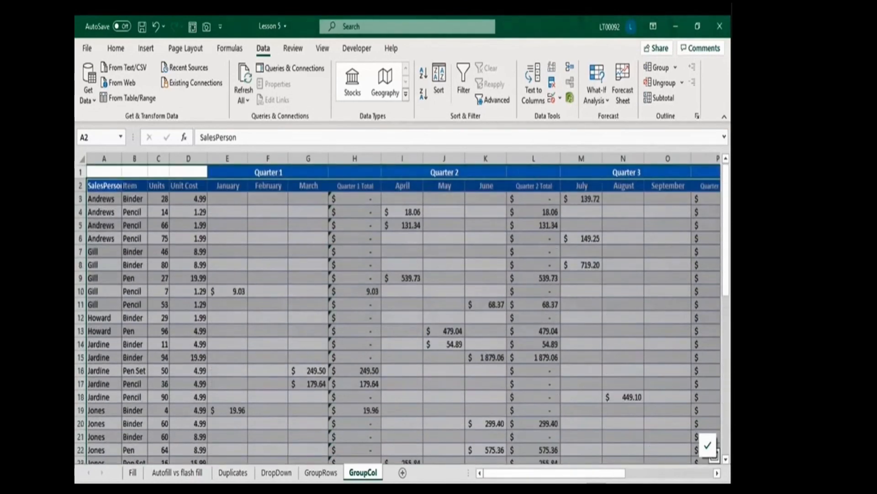
left_click(660, 98)
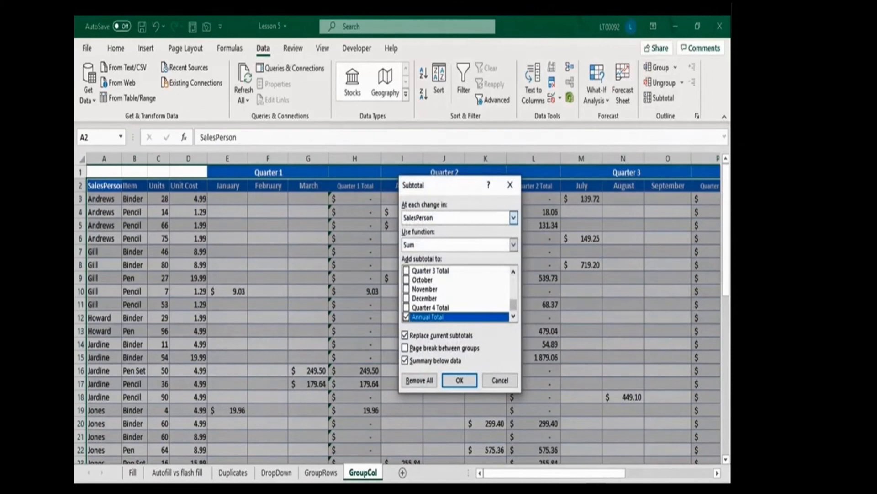
left_click(513, 218)
left_click(426, 229)
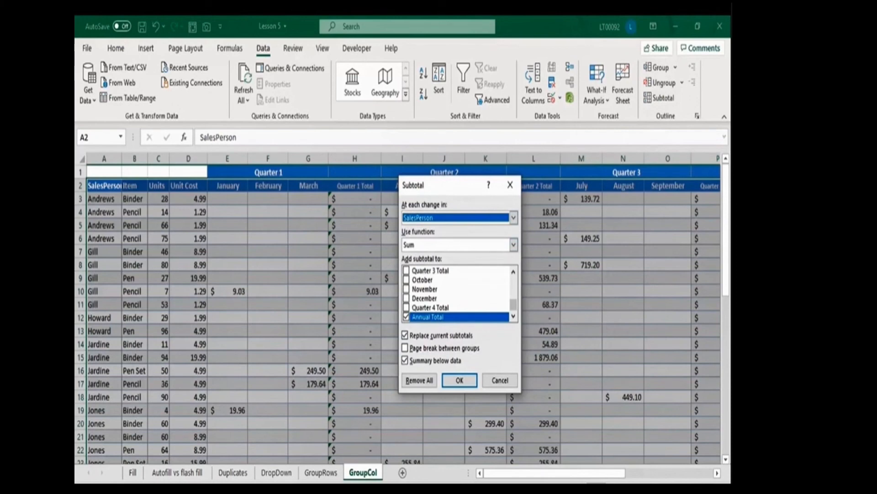
Step: Include Quarter 3 Total, Quarter 2 Total and Quarter 1 Total alongside Annual Total in the Sum subtotals, and apply them
left_click(406, 271)
left_click(514, 271)
left_click(513, 271)
left_click(514, 271)
left_click(514, 271)
left_click(513, 272)
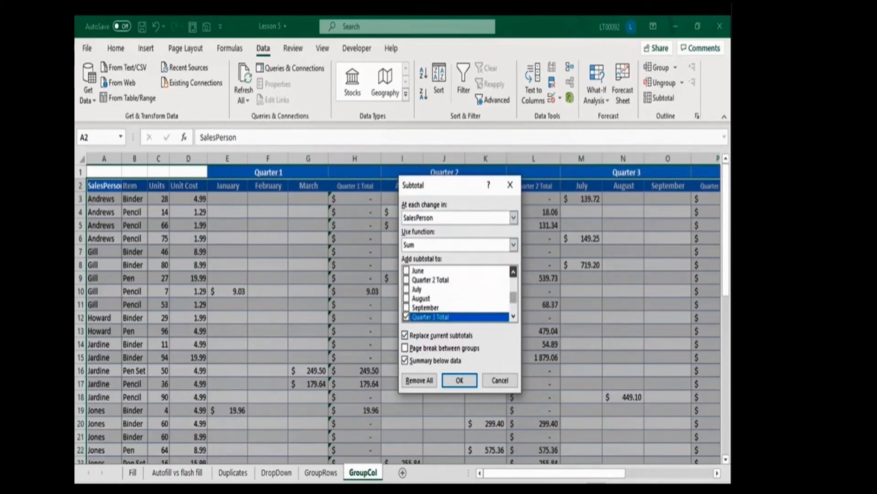
left_click(406, 280)
left_click(513, 271)
left_click(513, 272)
left_click(514, 271)
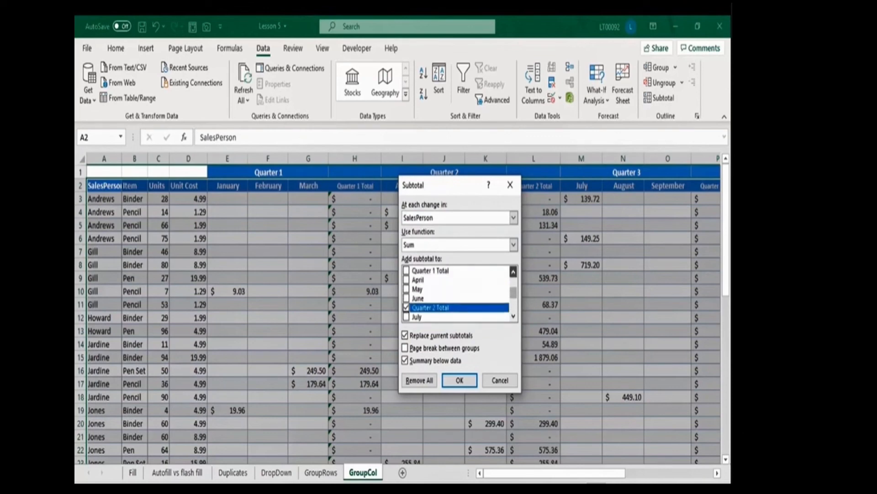
left_click(513, 271)
left_click(513, 272)
left_click(513, 272)
left_click(406, 299)
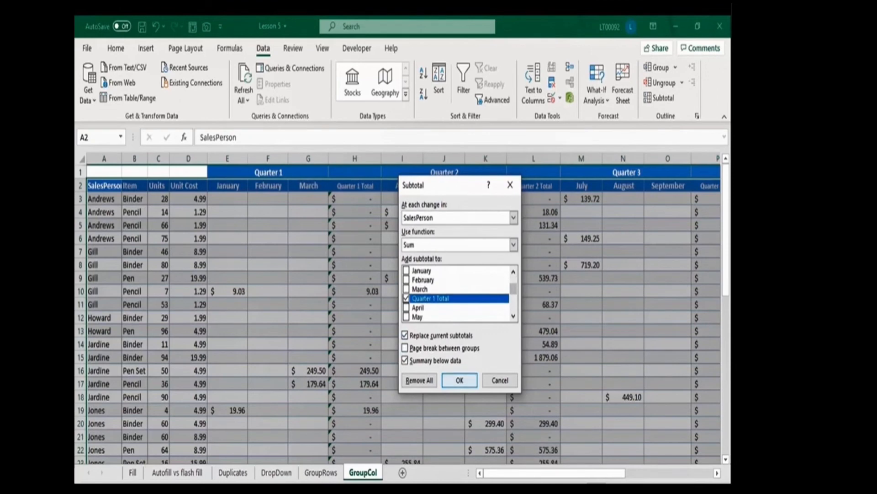
left_click(460, 380)
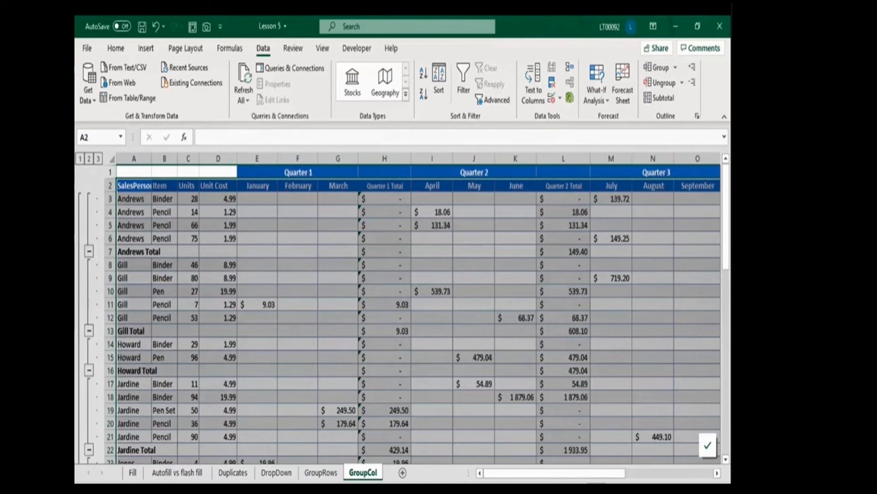
Step: Collapse the rows to the salesperson totals and check the grand total cell in the Annual Total column
left_click(89, 158)
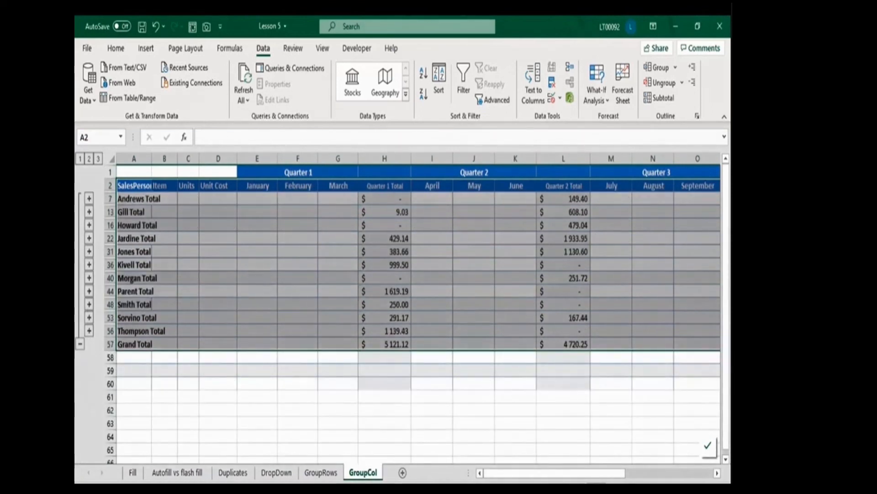
key("Down")
key("Down")
key("Down")
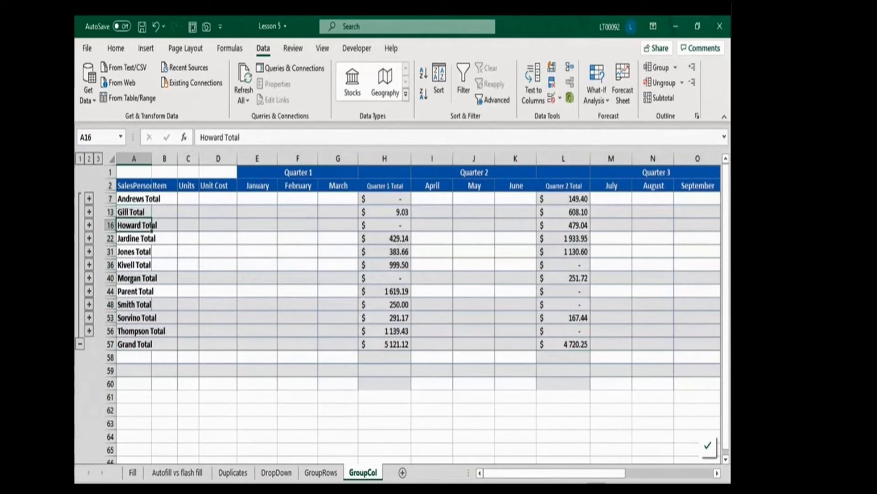
key("ctrl+Down")
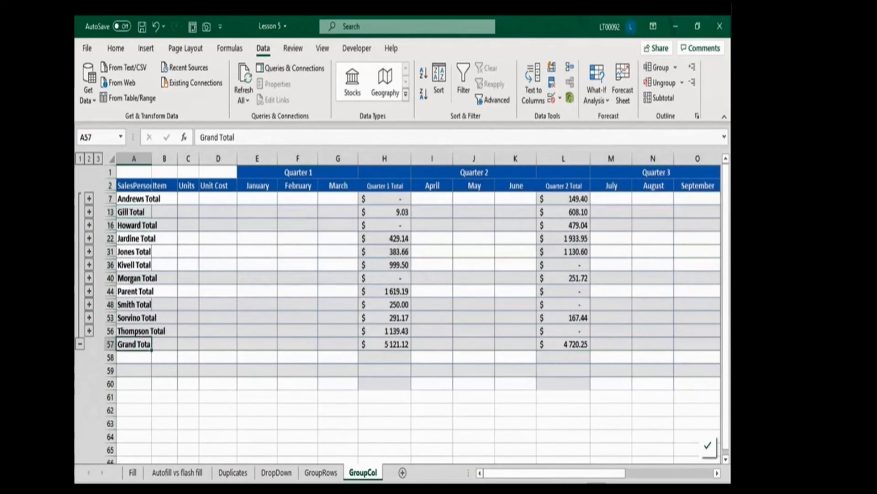
left_click_drag(554, 473, 642, 473)
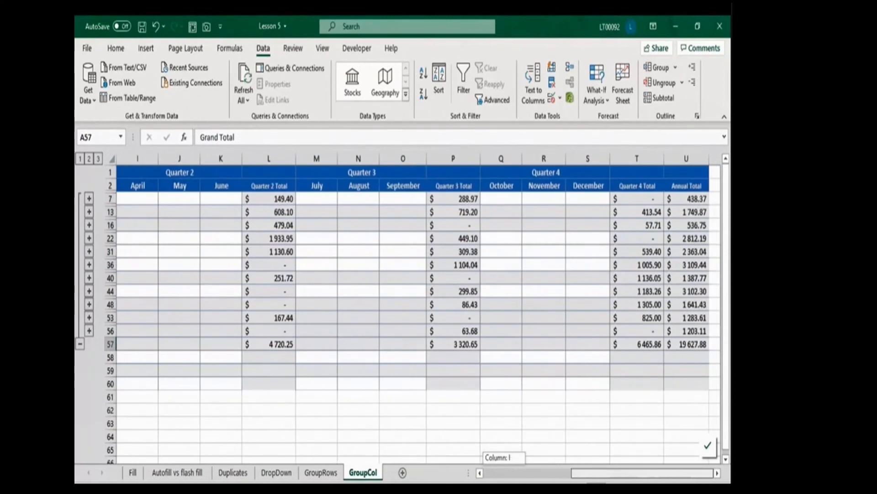
left_click(687, 344)
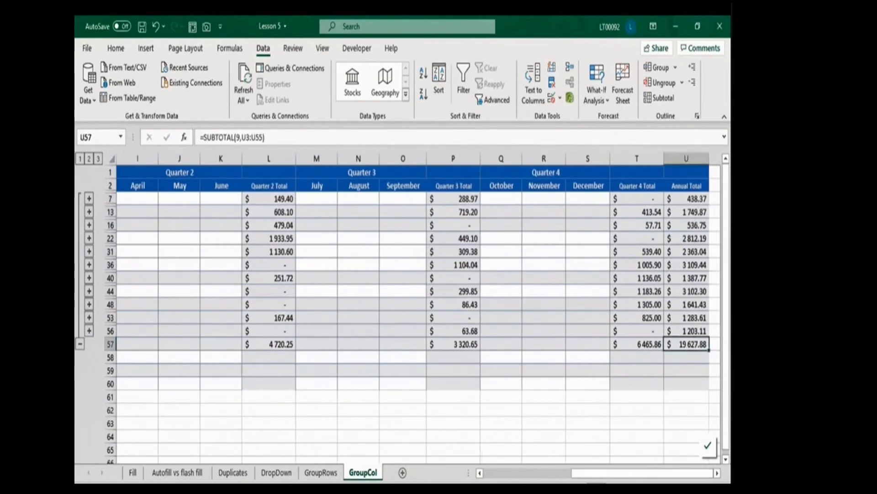
Step: Group the Item, Units and Unit Cost columns (B to D) and collapse the group
left_click_drag(640, 473, 553, 473)
left_click_drag(257, 158, 339, 158)
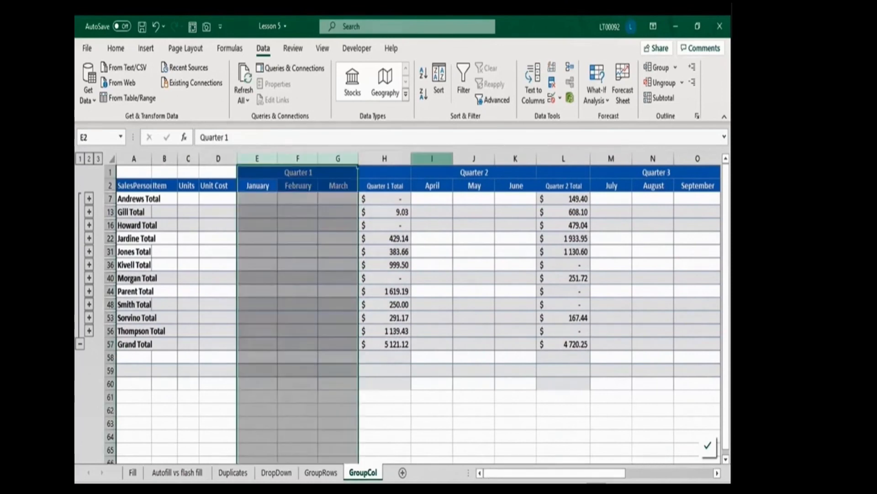
left_click_drag(432, 159, 516, 158)
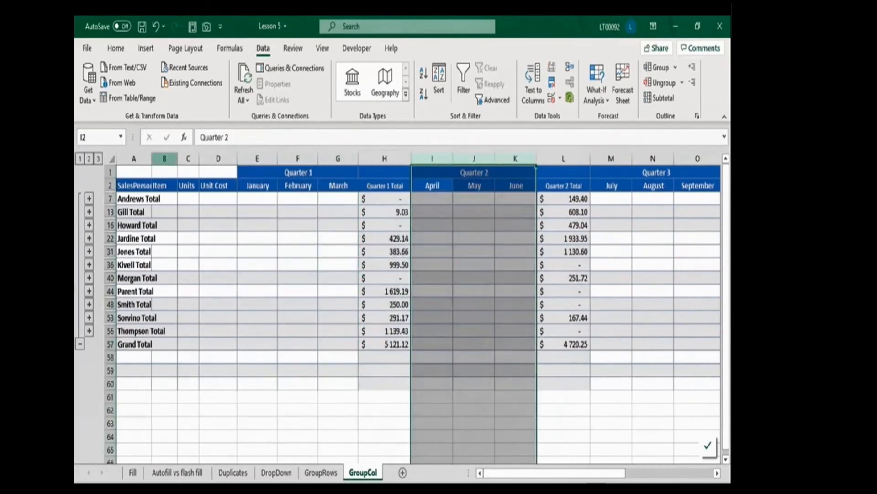
left_click_drag(164, 158, 218, 158)
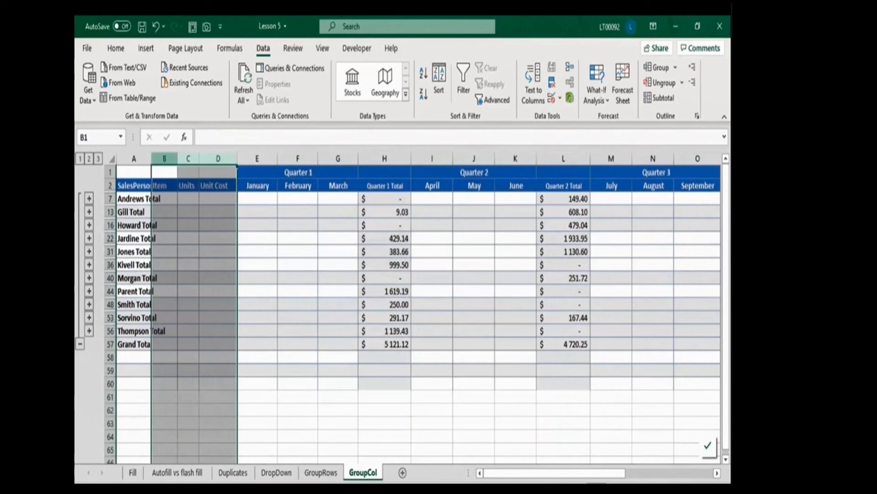
left_click(165, 158)
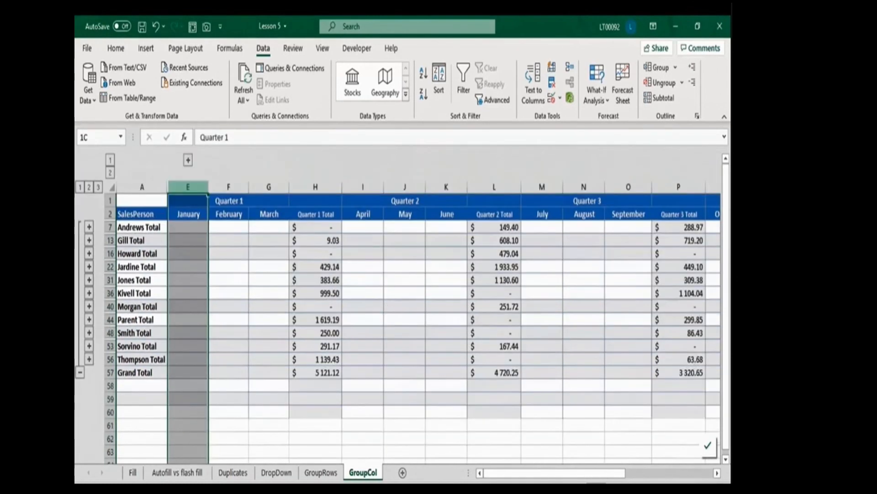
Step: Group the January to March columns (E to G) and the April to June columns (I to K) separately, collapsing each group
left_click_drag(188, 187, 270, 187)
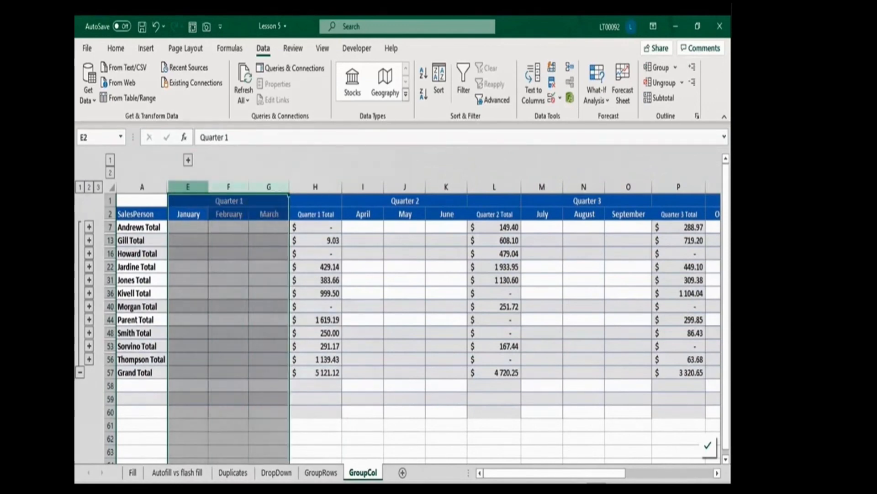
left_click(657, 67)
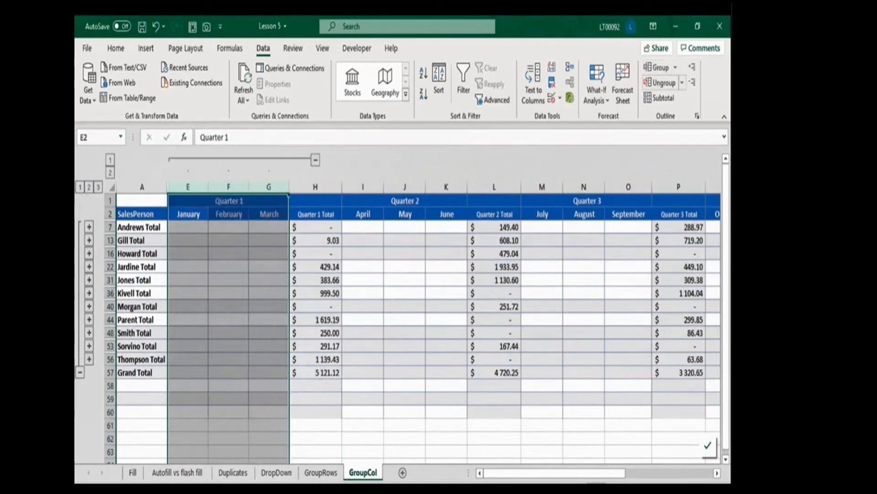
left_click(315, 160)
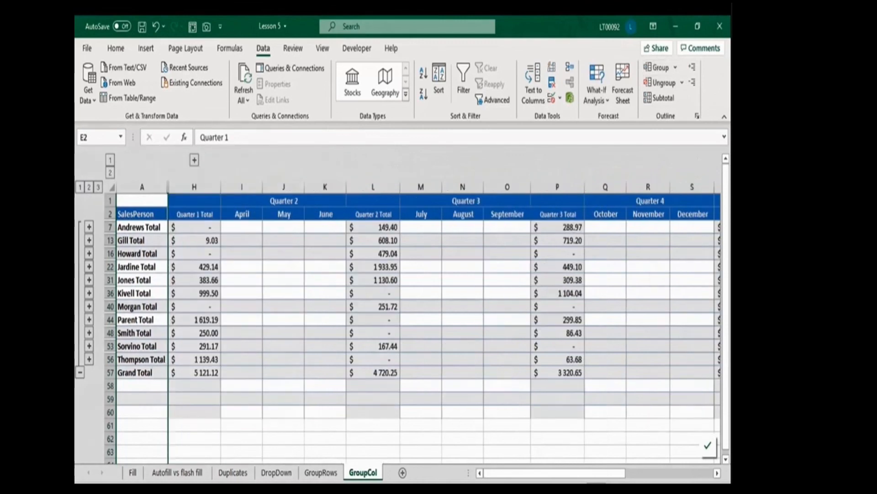
left_click_drag(241, 187, 325, 186)
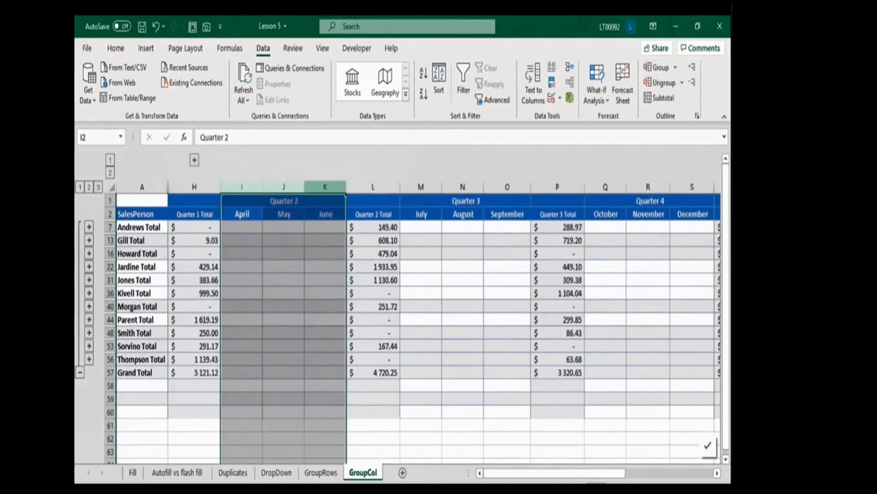
left_click(657, 67)
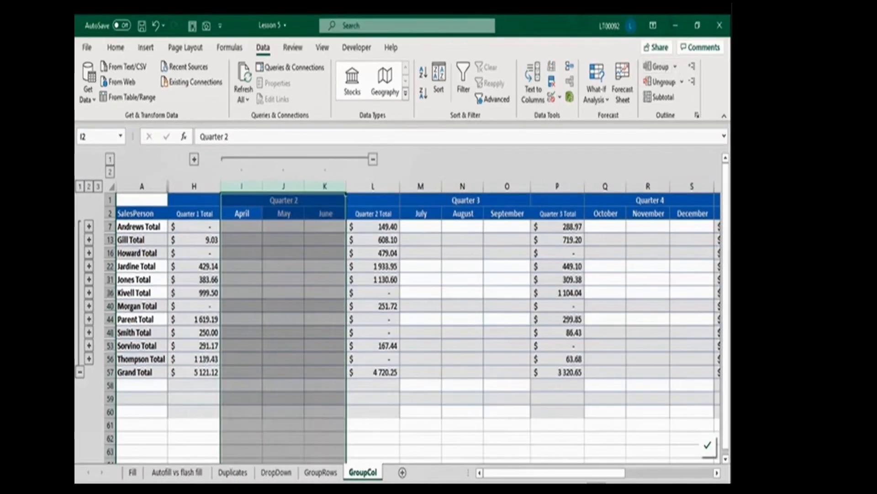
left_click(372, 159)
Step: Group the July to September columns (M to O) and the October to December columns (Q to S) separately, collapsing each group
left_click(295, 186)
left_click_drag(295, 186, 381, 186)
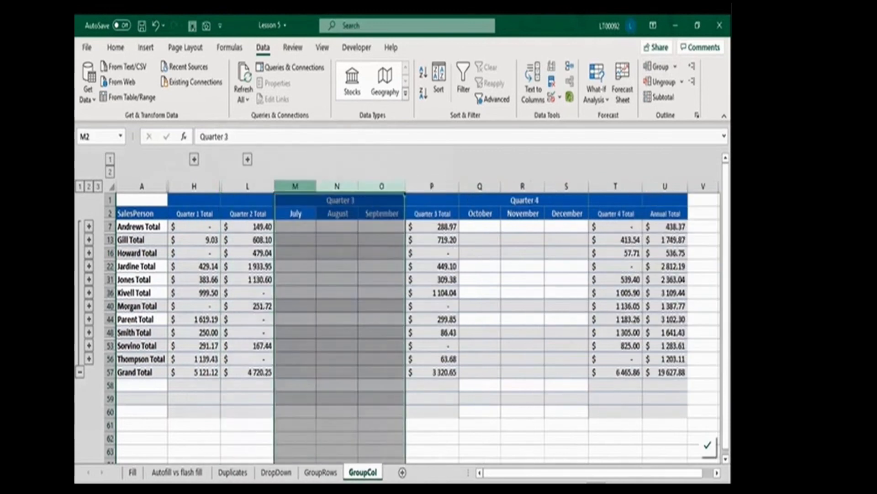
left_click(657, 67)
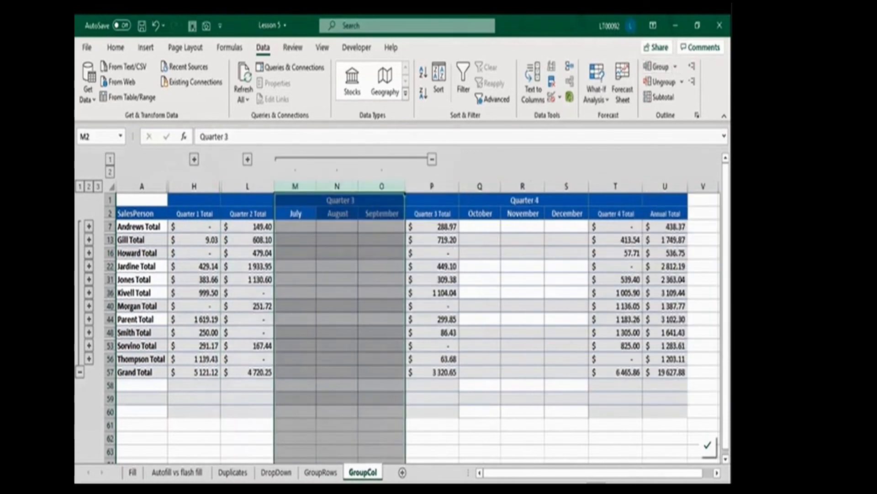
left_click(432, 159)
left_click_drag(349, 186, 435, 186)
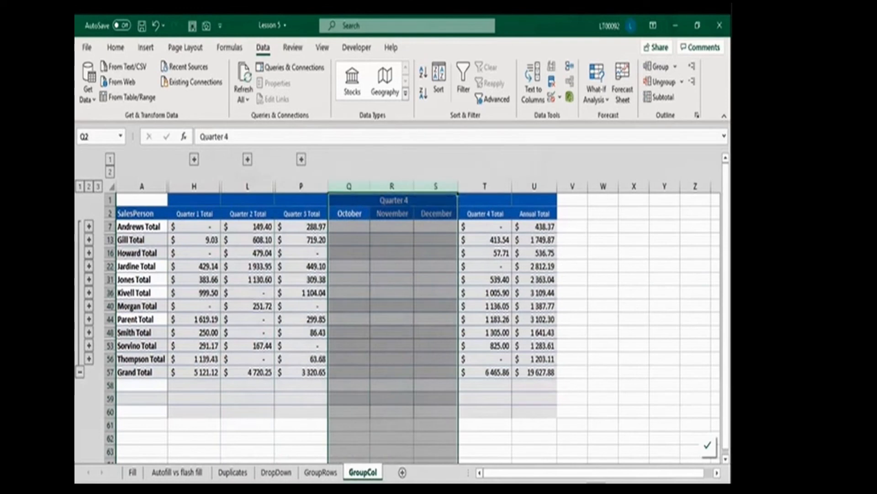
left_click(656, 67)
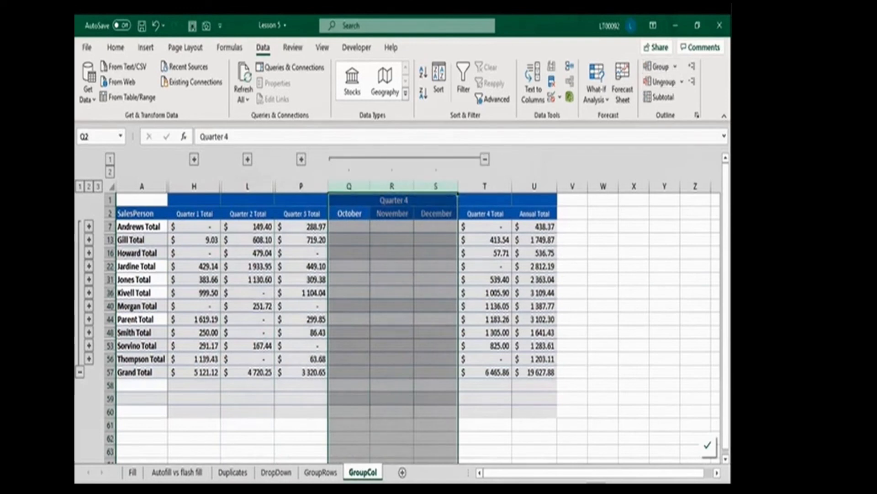
left_click(484, 159)
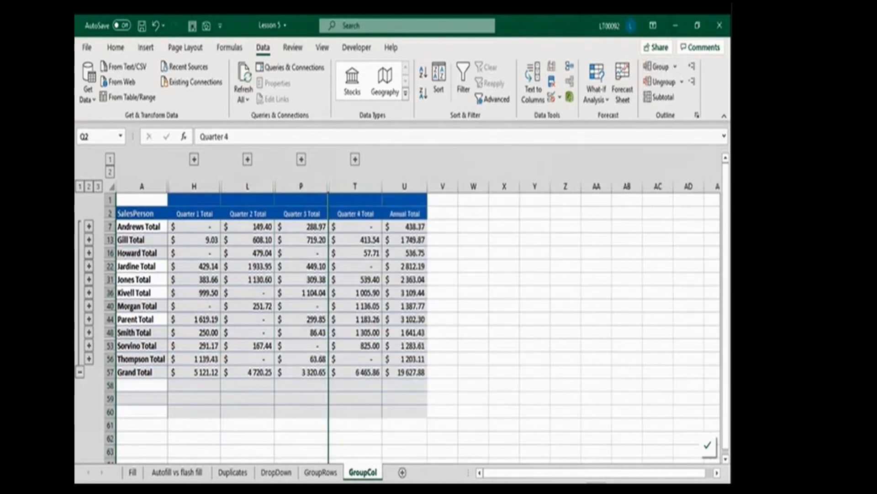
Step: Review the first salesperson's quarterly and annual totals across row 7, and go down to the grand total in the Annual Total column
left_click(141, 226)
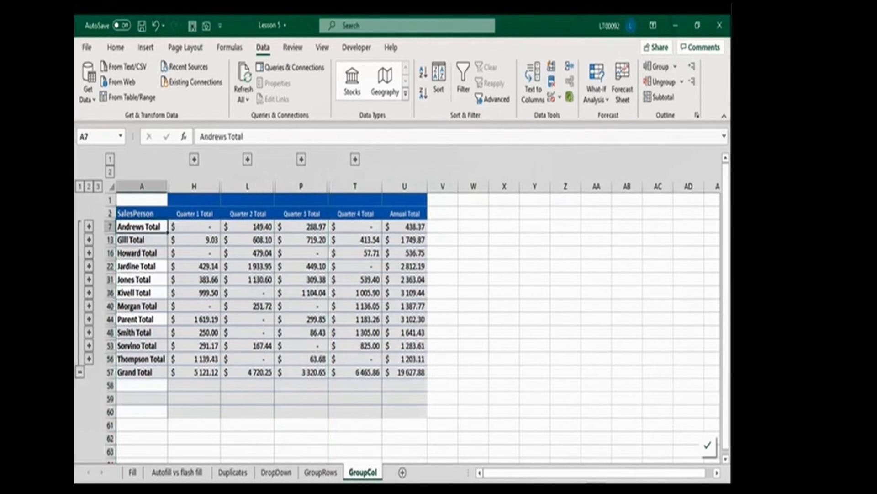
key("Right")
key("Right")
key("Right")
key("Right")
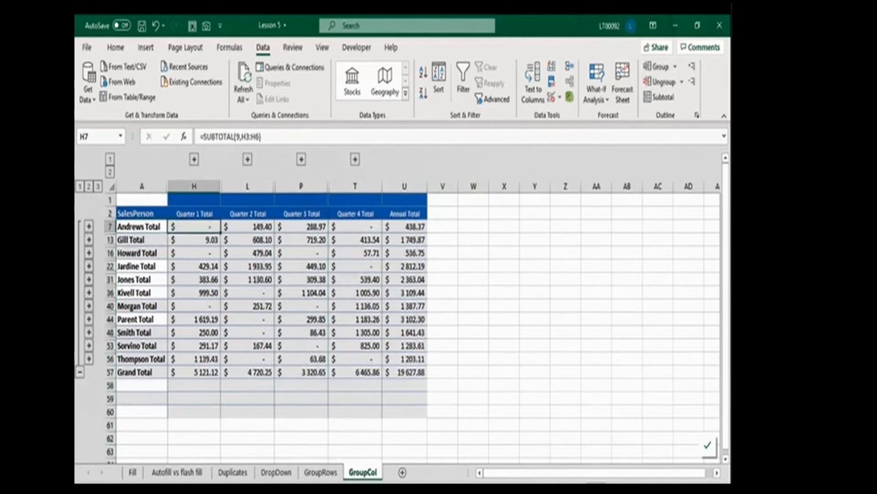
key("Right")
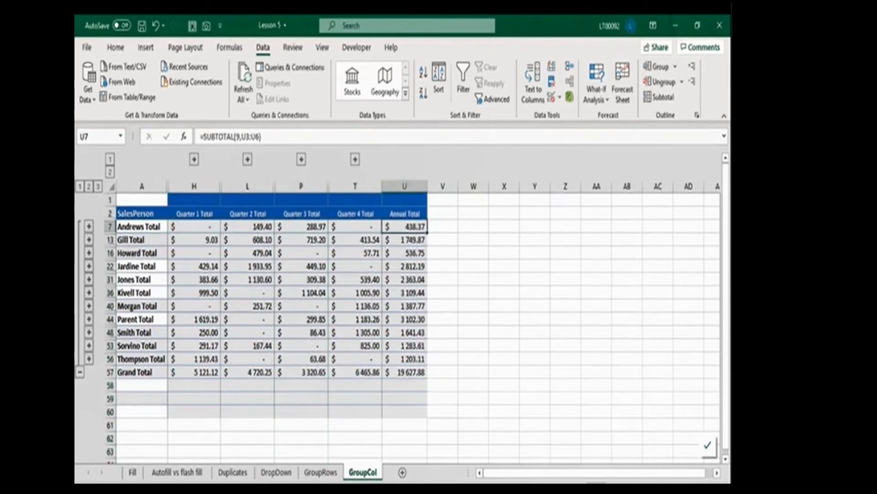
key("ctrl+Down")
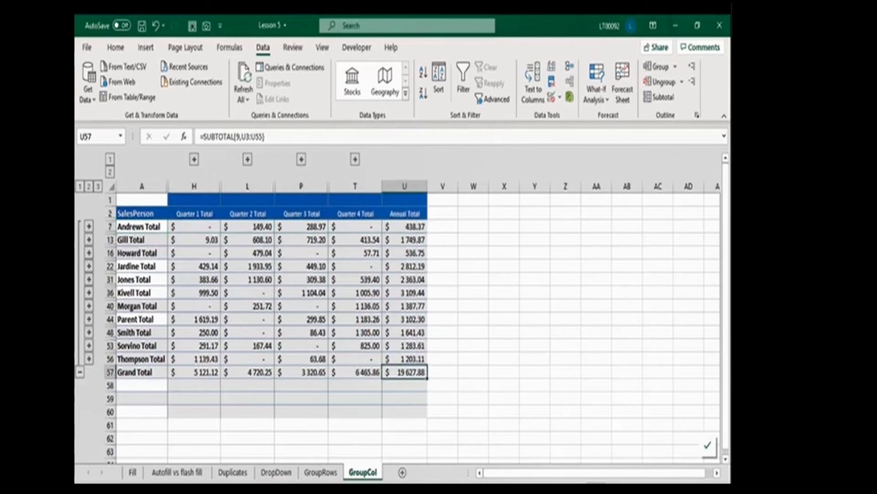
Step: Expand all grouped columns and rows to full detail, and collapse back to the salesperson totals by quarter
left_click(110, 172)
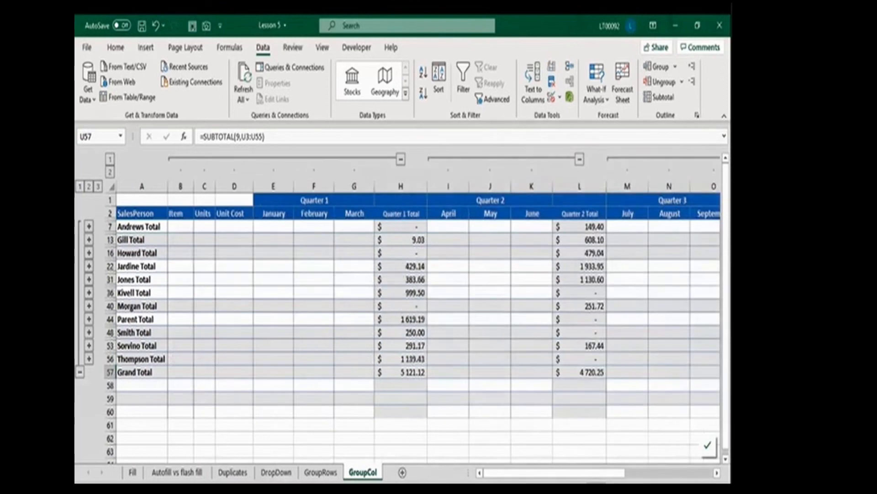
left_click(98, 186)
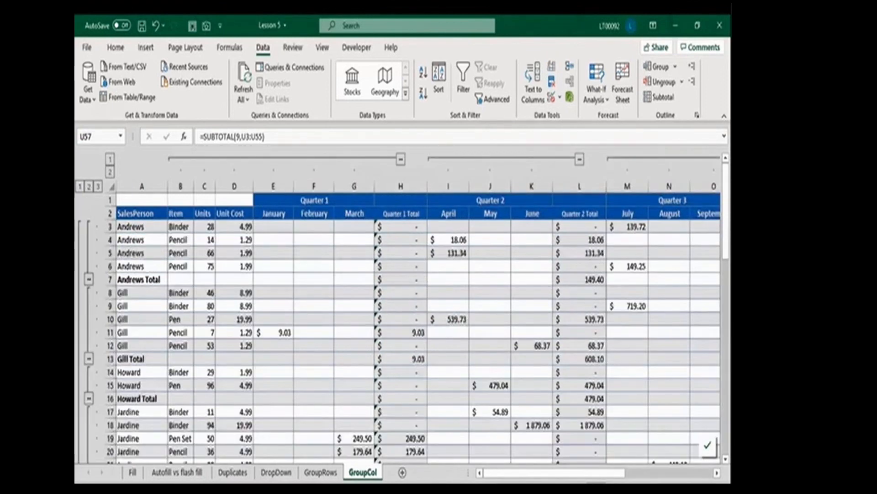
left_click(89, 186)
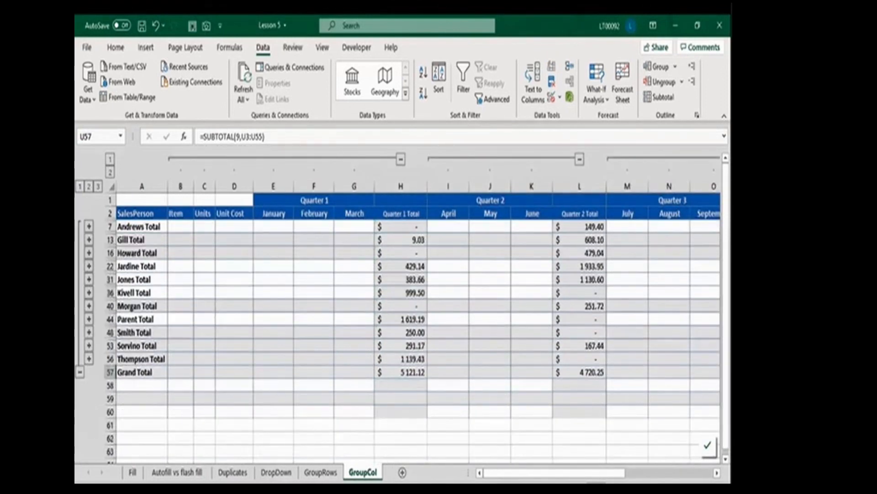
left_click(110, 160)
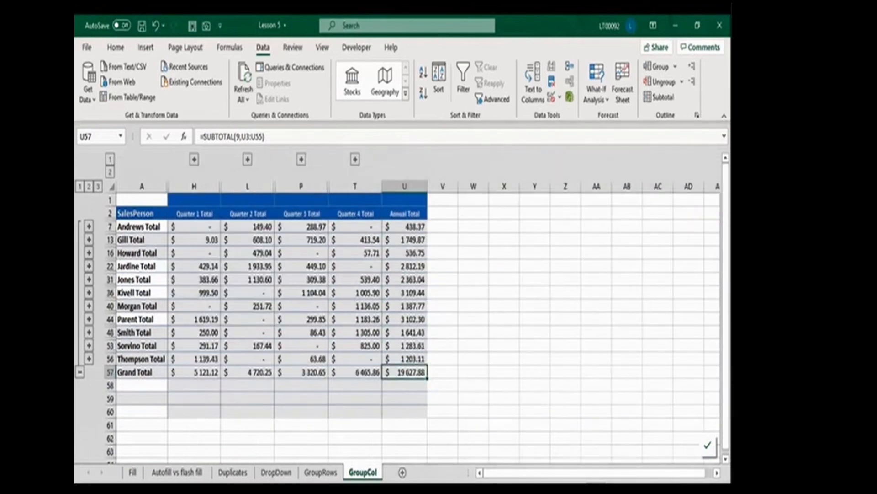